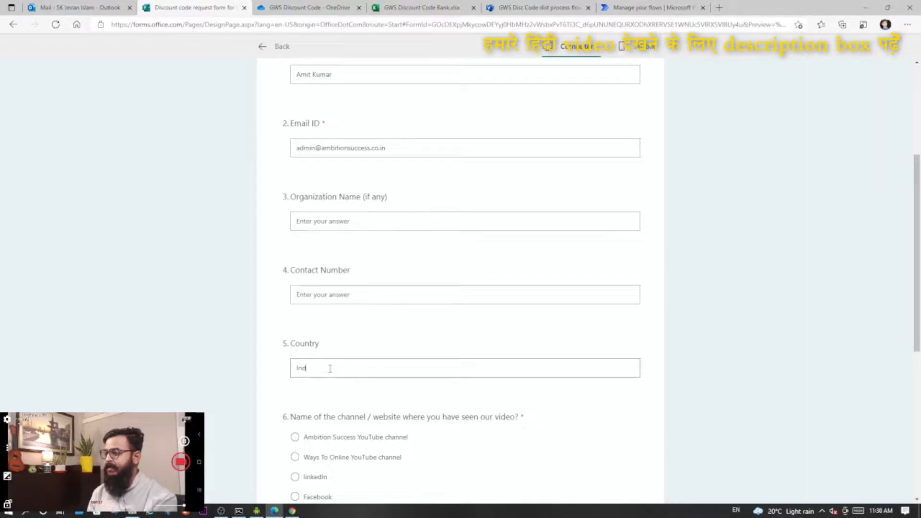
- Answer linkedIn as the channel and "Give me Google Workspace discount code" as the help needed, and submit the request form
click(355, 326)
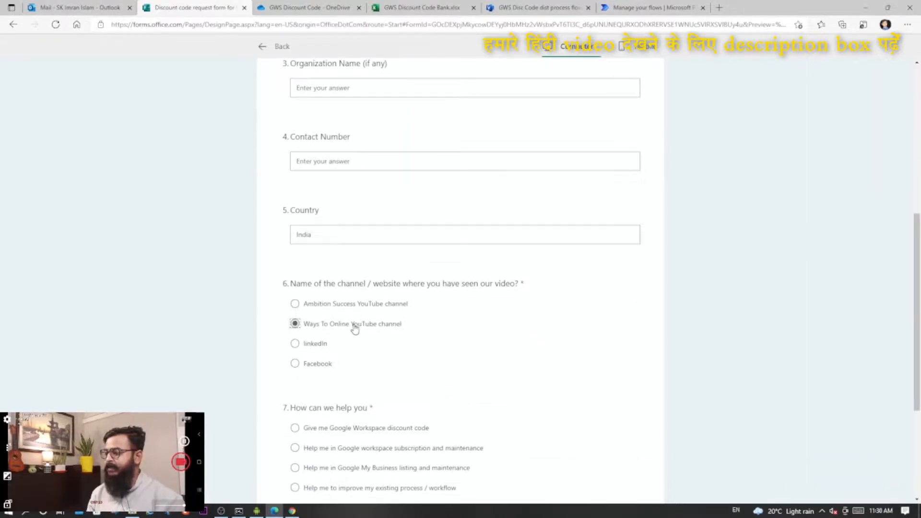
scroll(355, 329, down, 3)
click(313, 211)
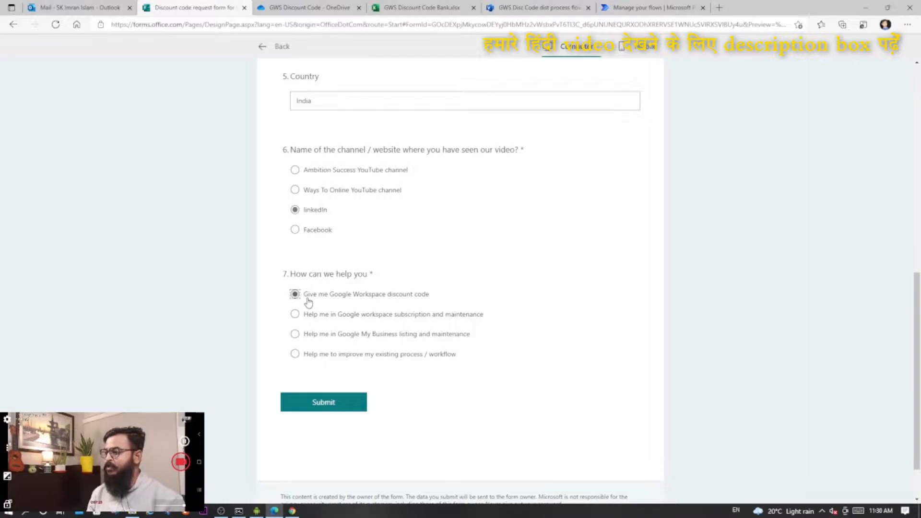
click(318, 406)
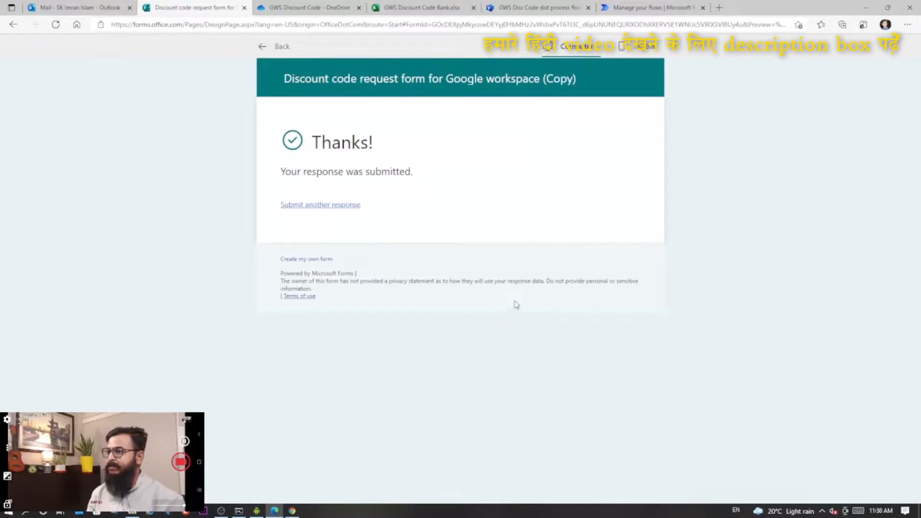
- Check the cloud flows list in Power Automate and the Outlook mailbox
click(664, 5)
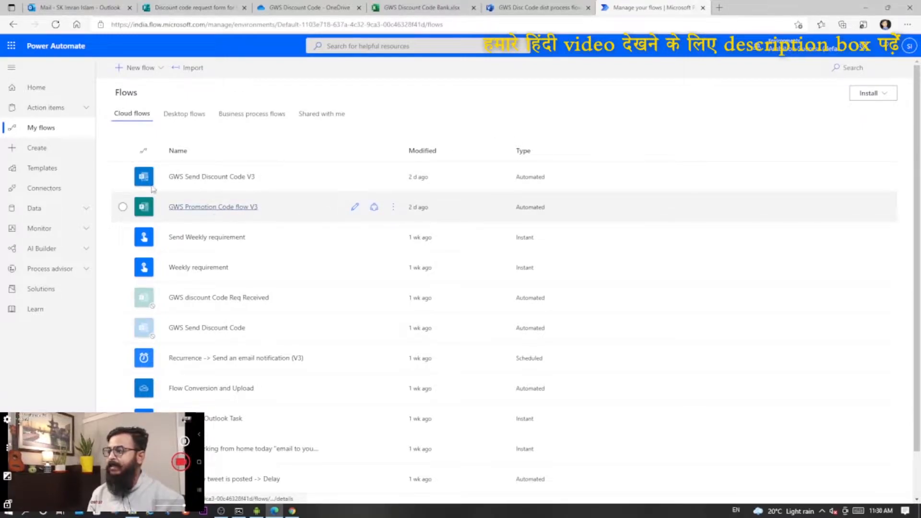
click(75, 6)
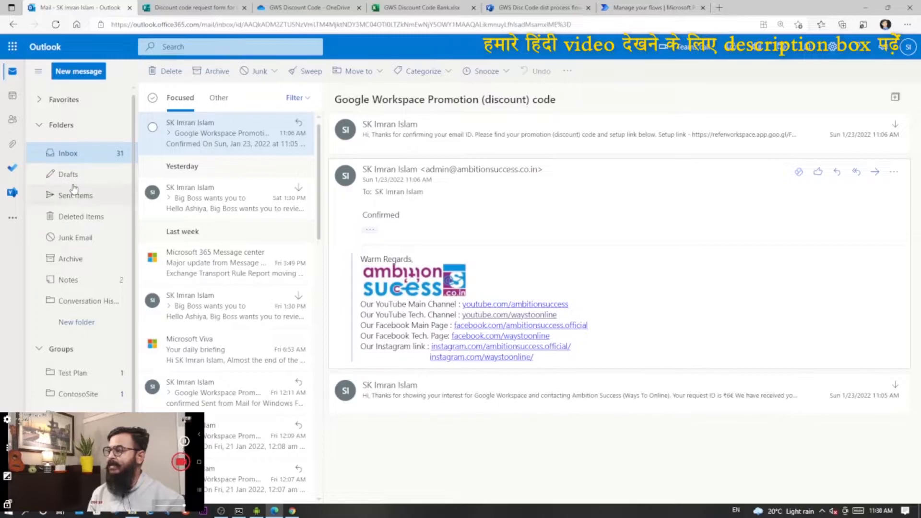
- Switch to Gmail, open the newest "Google Workspace Promotion (discount) code" email and start a reply to it
click(292, 511)
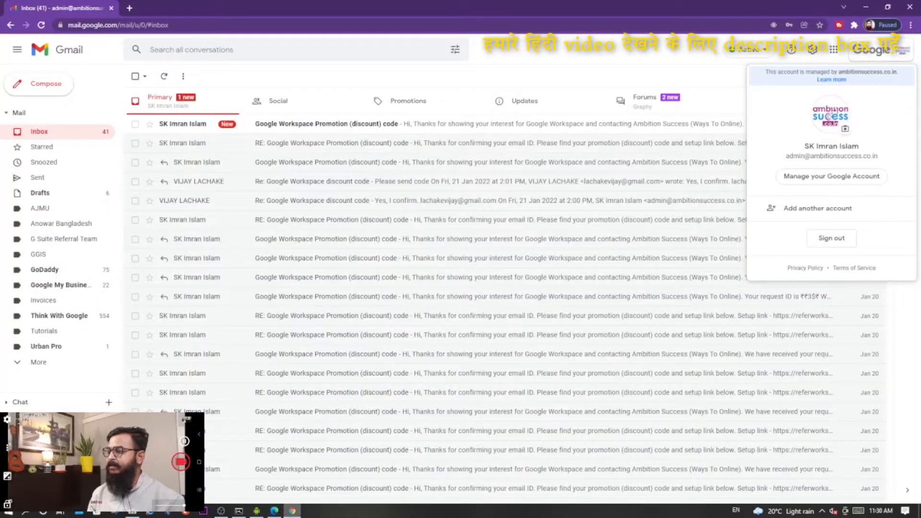
click(715, 65)
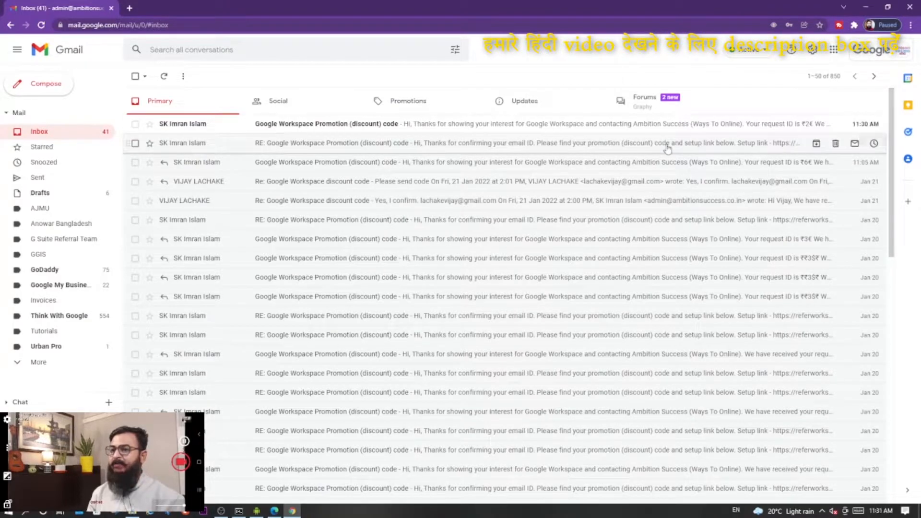
click(382, 125)
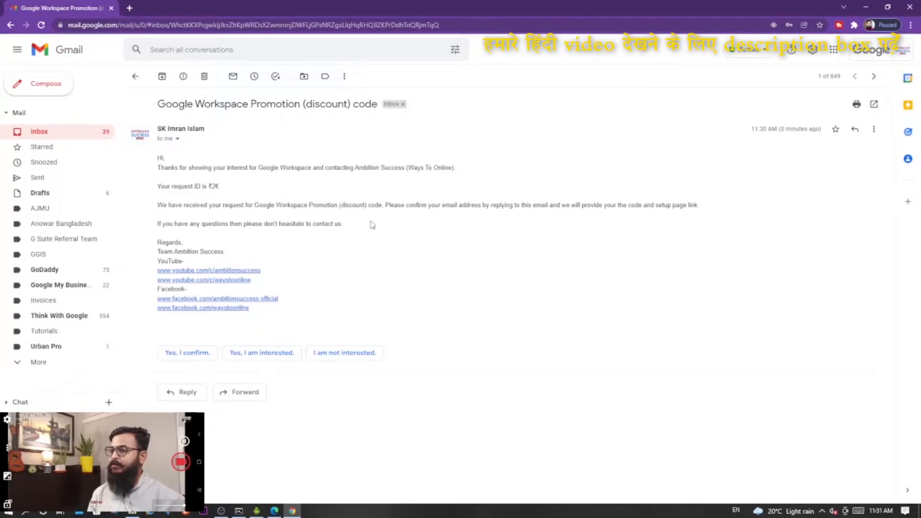
click(857, 130)
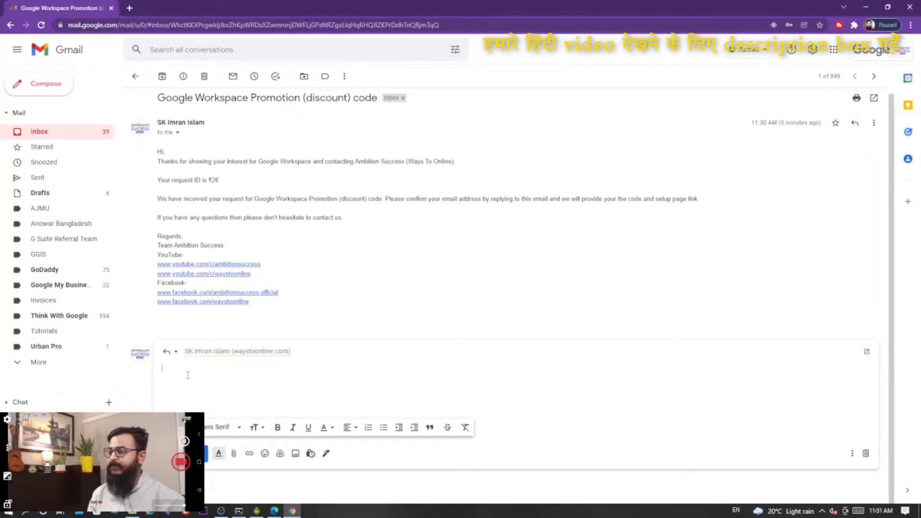
- Switch to the GWS Discount Code Bank workbook and review the Beneficiary column and the Code #1 and Code #2 rows
mouse_move(276, 513)
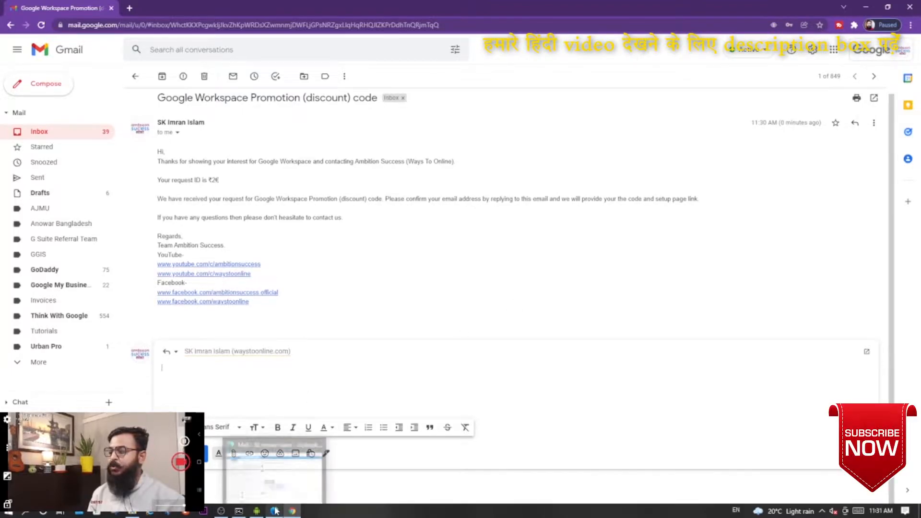
click(274, 468)
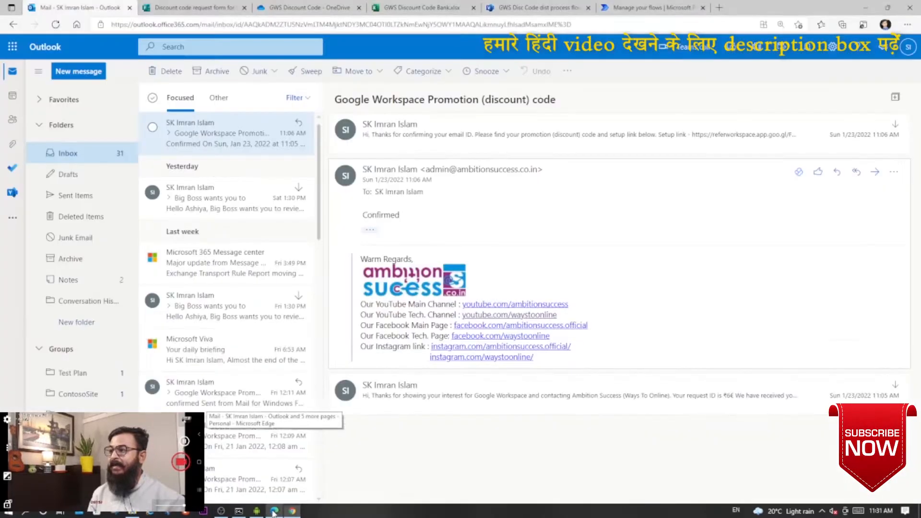
click(423, 7)
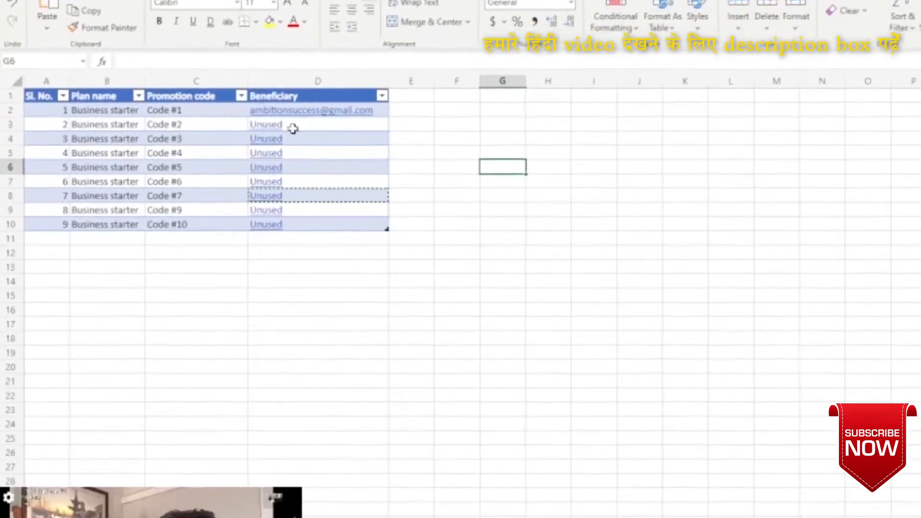
drag(230, 157, 242, 230)
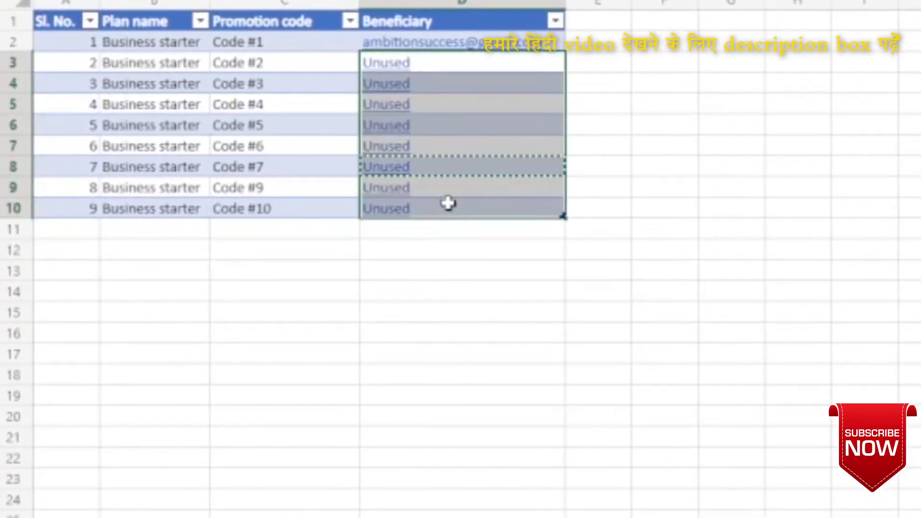
click(14, 43)
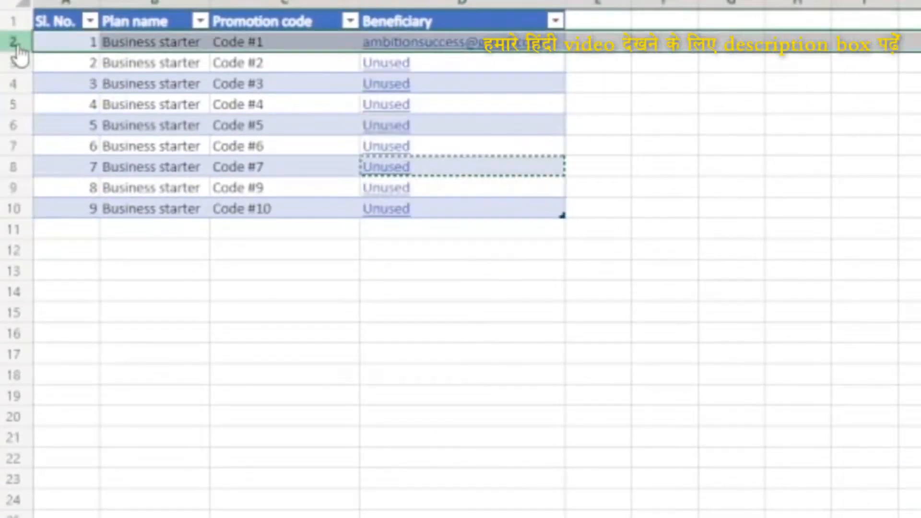
click(269, 63)
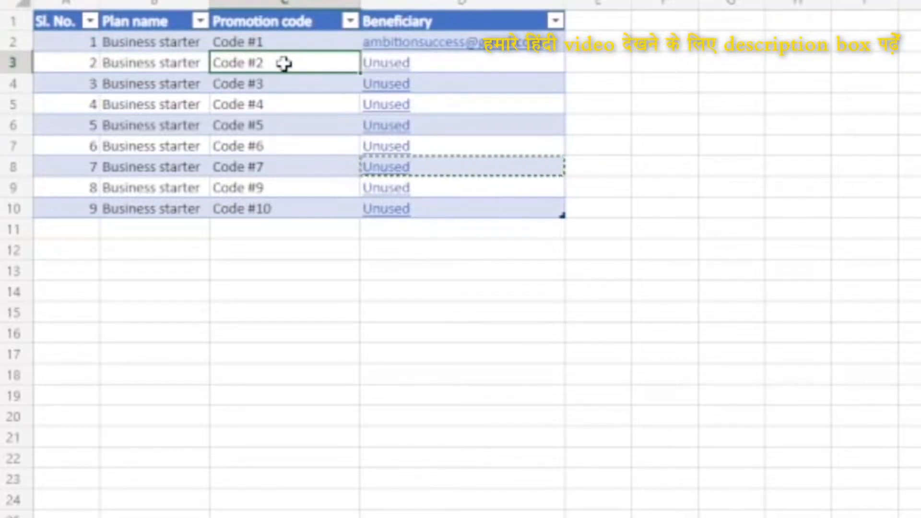
drag(441, 67, 32, 64)
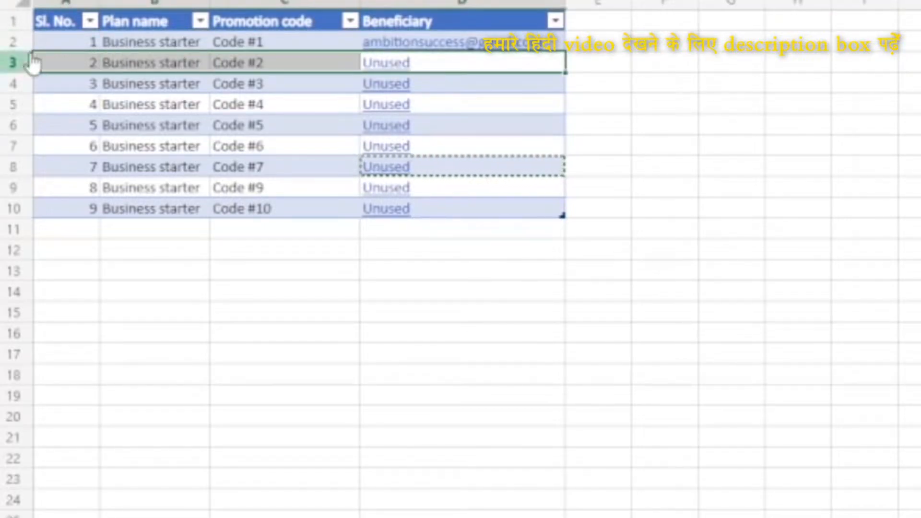
- Highlight the Beneficiary cell of the Code #2 row in yellow
click(428, 63)
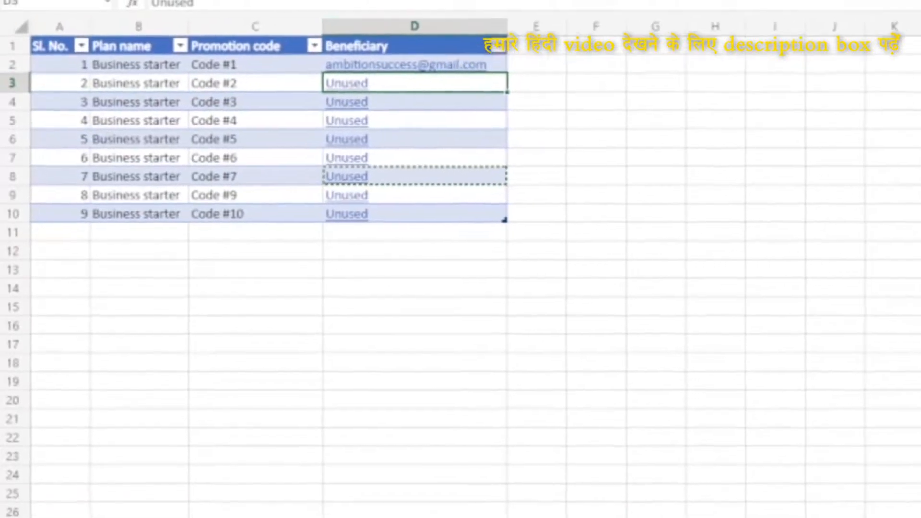
click(266, 25)
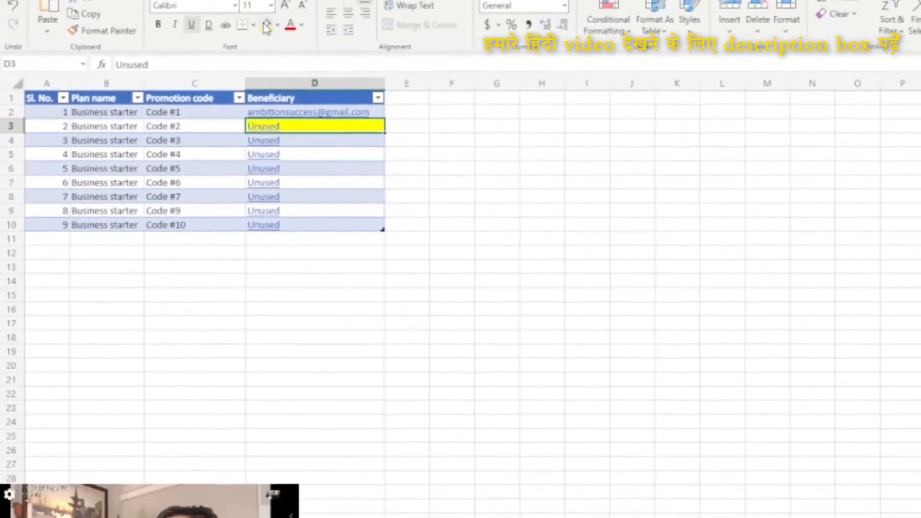
click(587, 168)
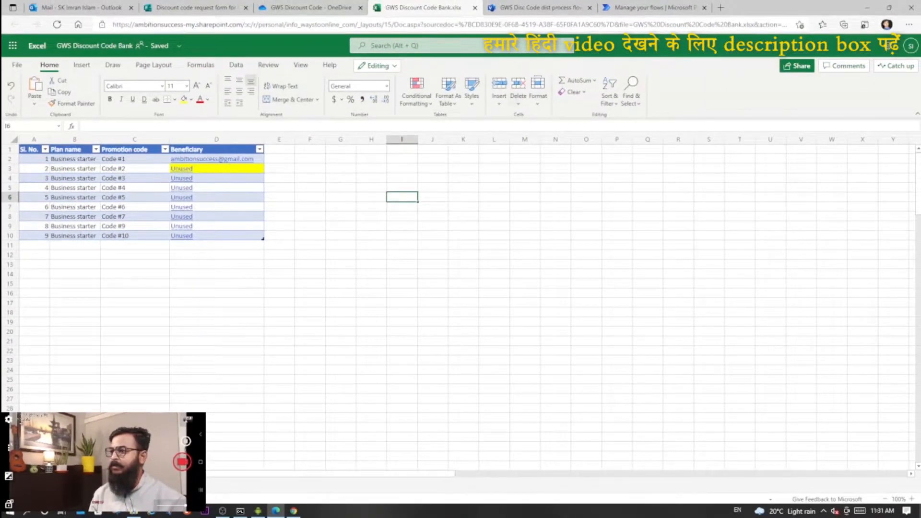
- Return to Gmail, send the reply "Confirmed" and go back to the inbox
click(293, 512)
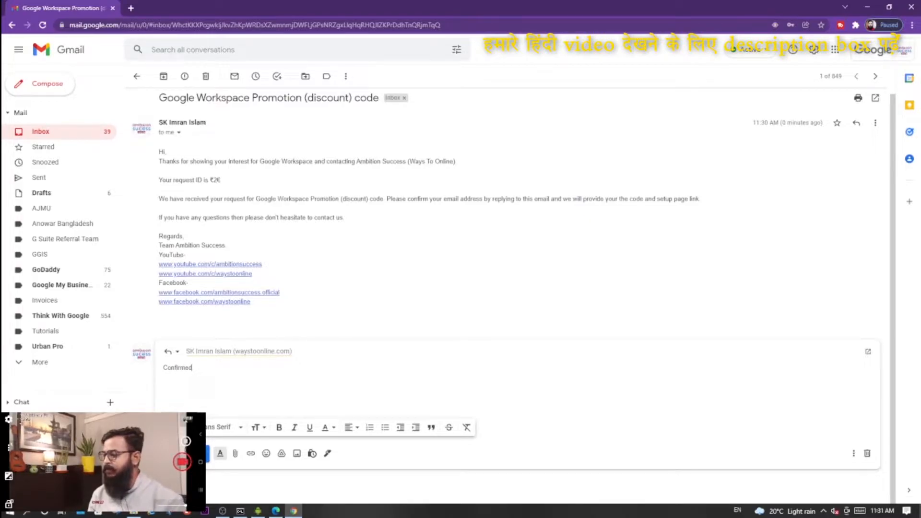
key(ctrl+Return)
click(96, 131)
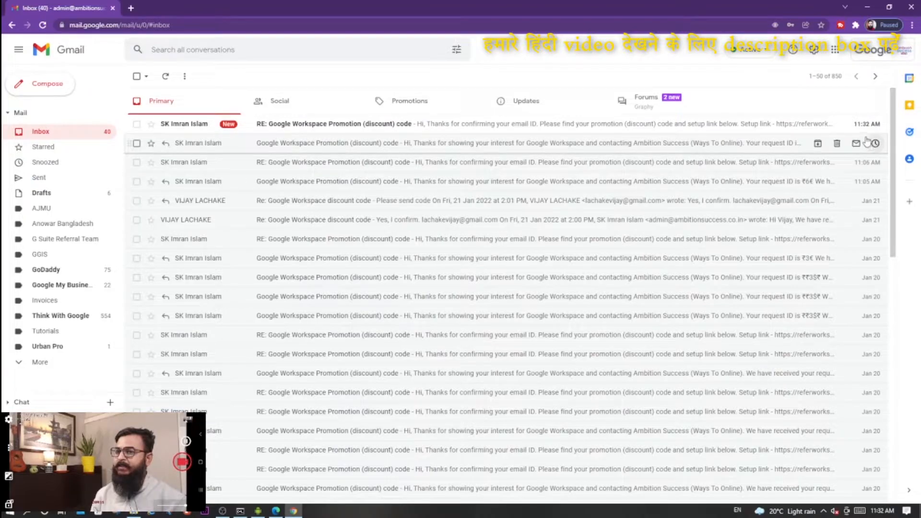
- Open the newest discount code reply, highlight its promotion code and shrink the Gmail window to compare it with the workbook
click(416, 124)
drag(237, 224, 267, 228)
triple_click(268, 228)
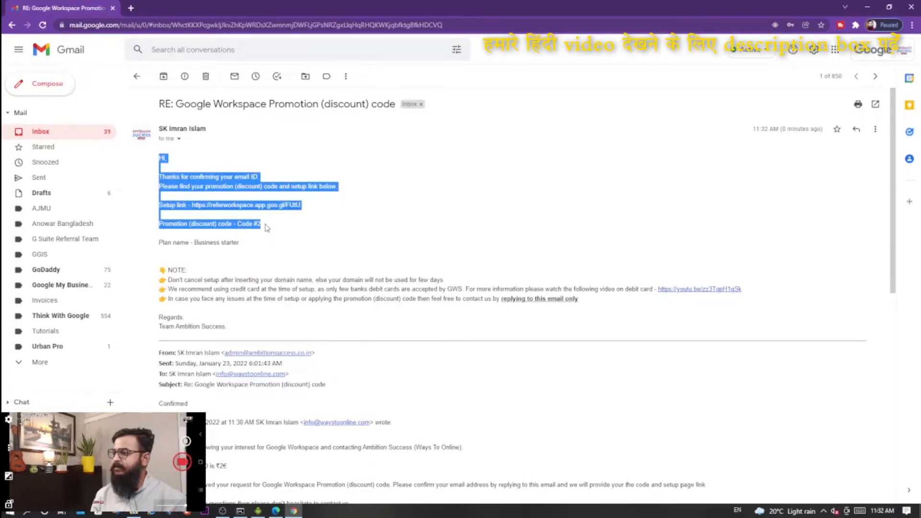
click(262, 227)
drag(237, 224, 263, 229)
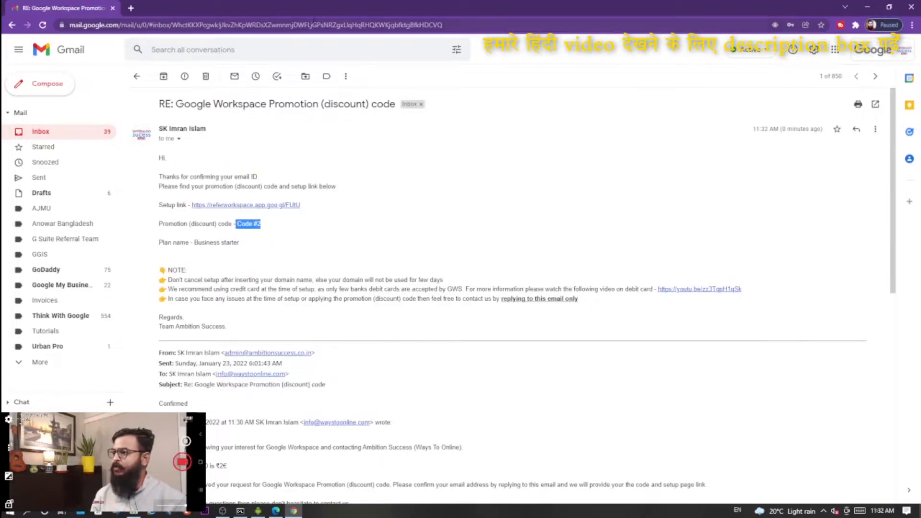
double_click(322, 8)
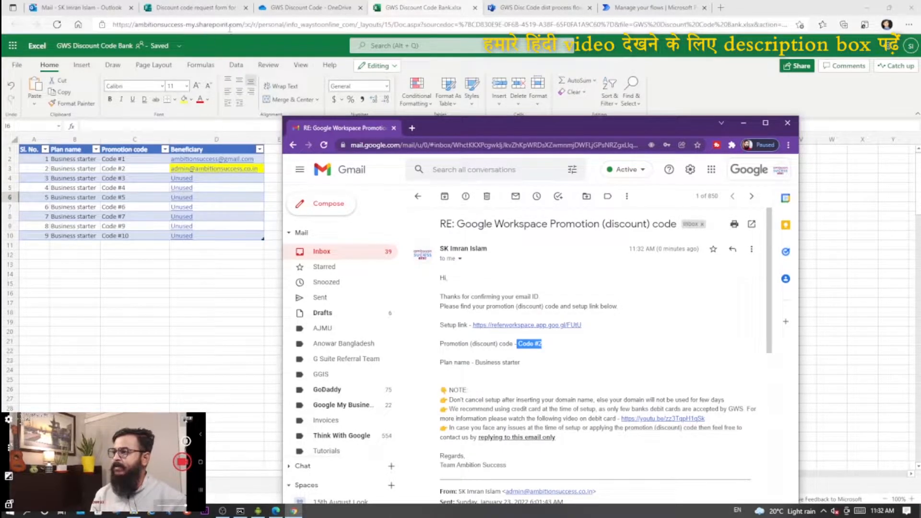
- Review the Power Automate flows list, the Visio process flow chart and the Code #2 entry in the workbook
click(652, 8)
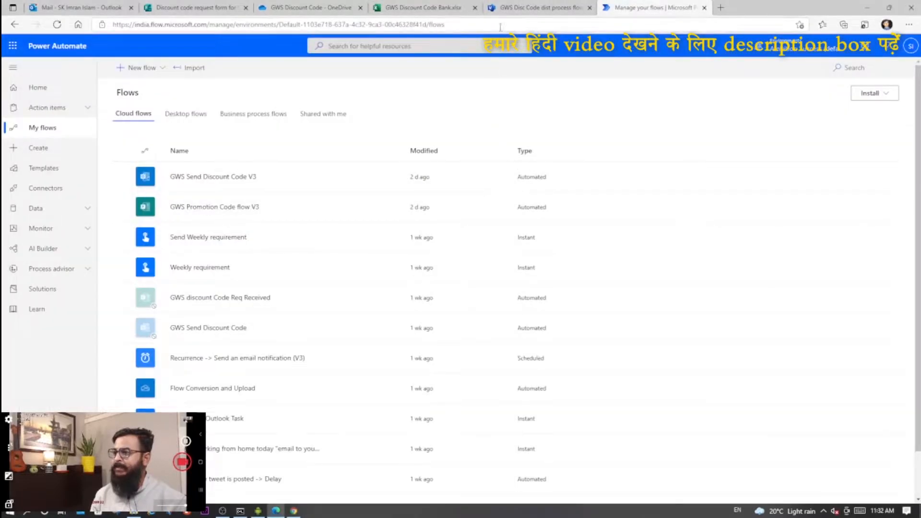
click(523, 7)
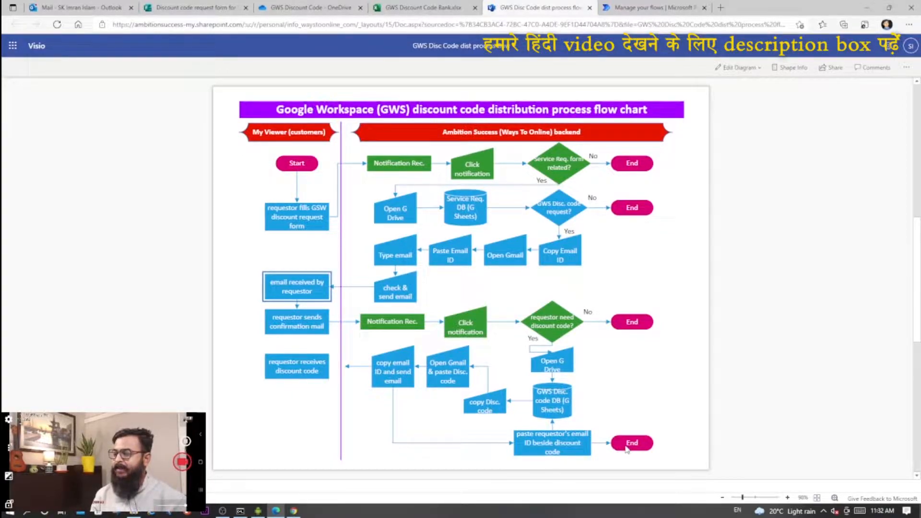
click(429, 6)
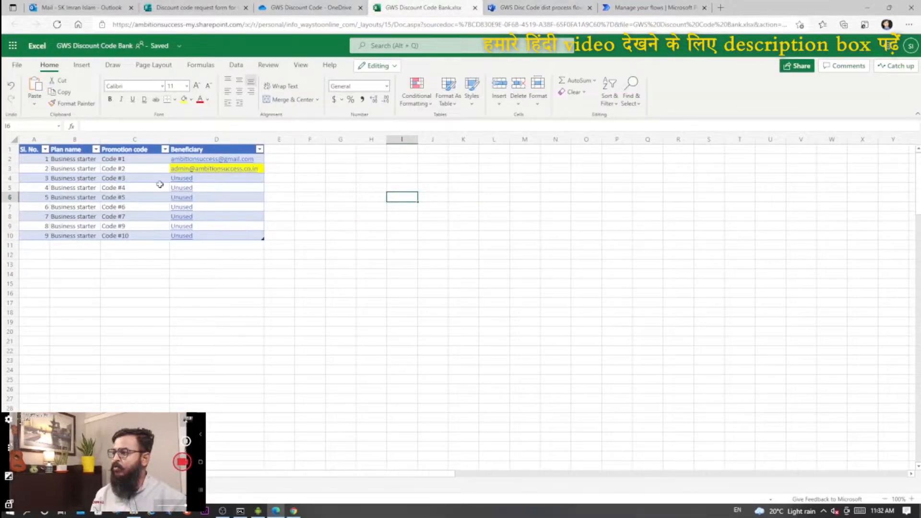
click(120, 169)
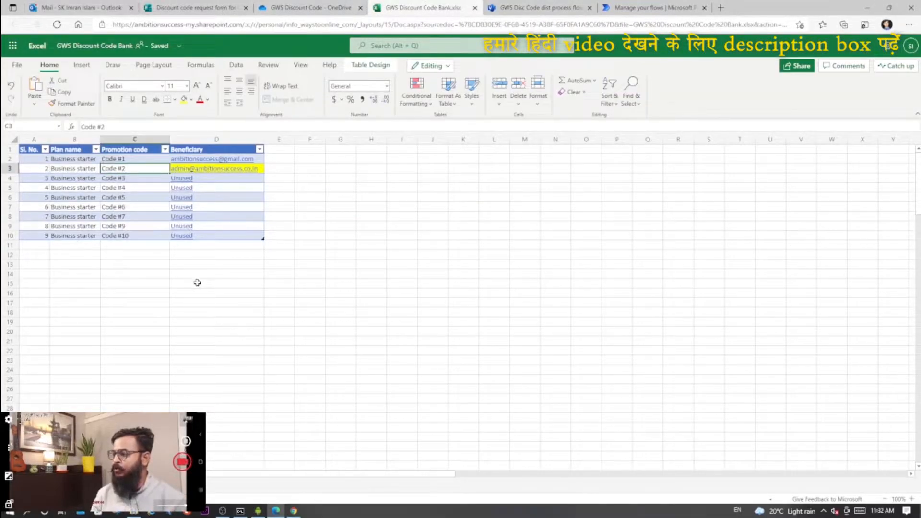
- Bring the Gmail window back over the workbook and highlight the promotion code in the received email
key(alt+Tab)
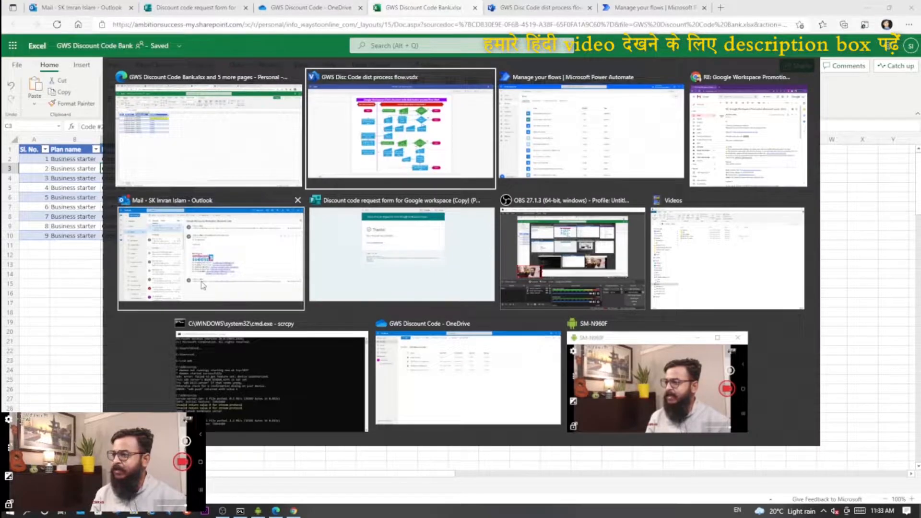
key(alt+Tab)
key(alt+Tab)
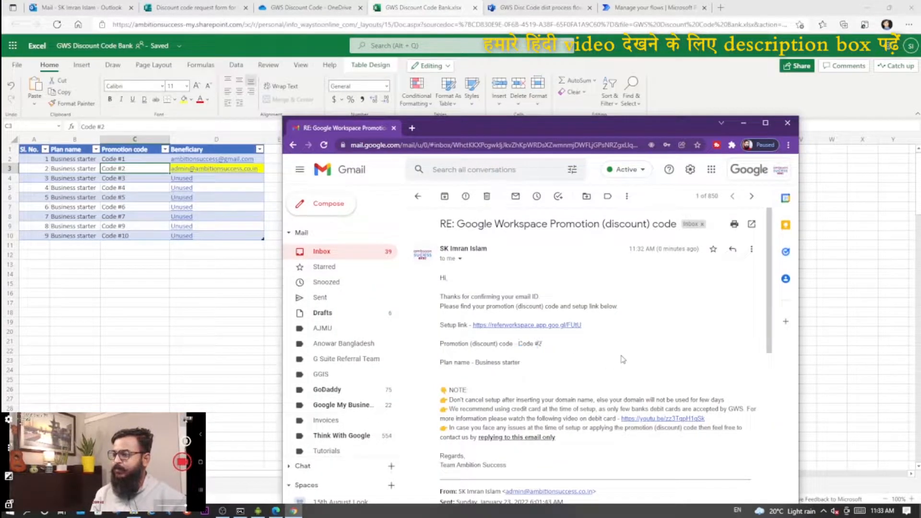
drag(519, 344, 543, 344)
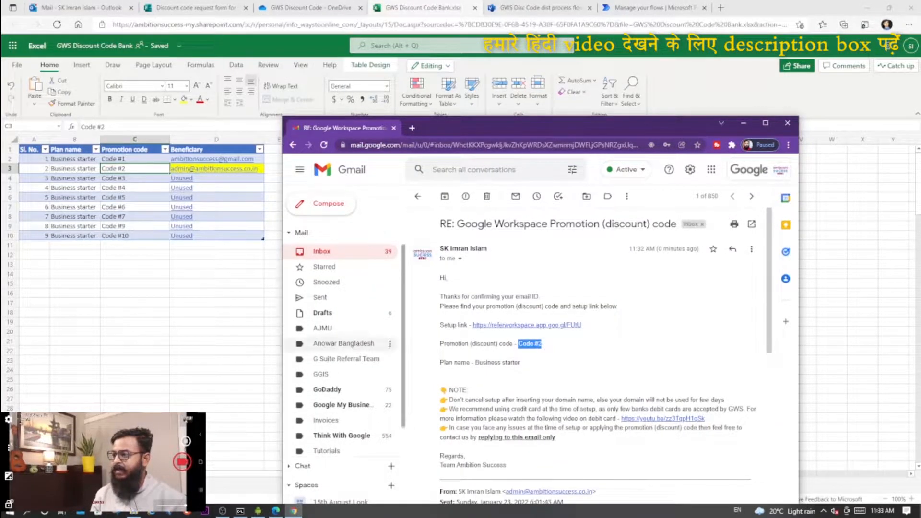
click(279, 322)
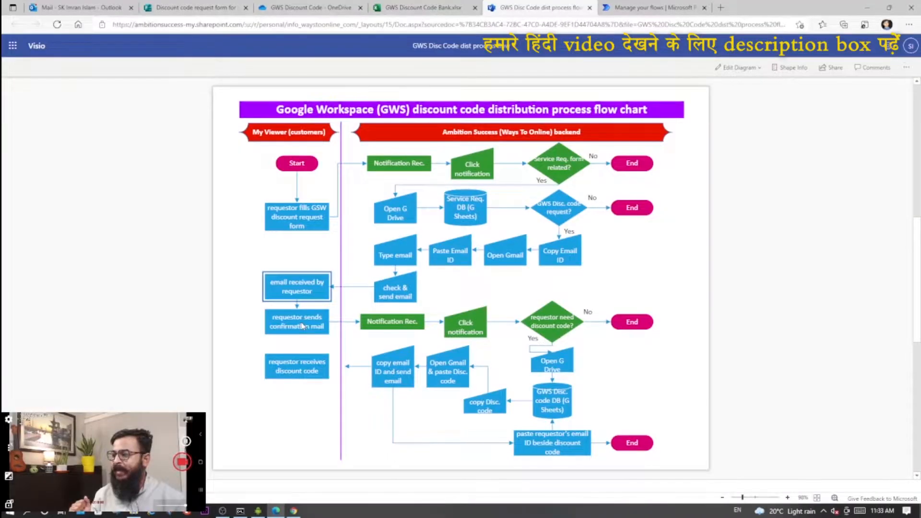
click(302, 325)
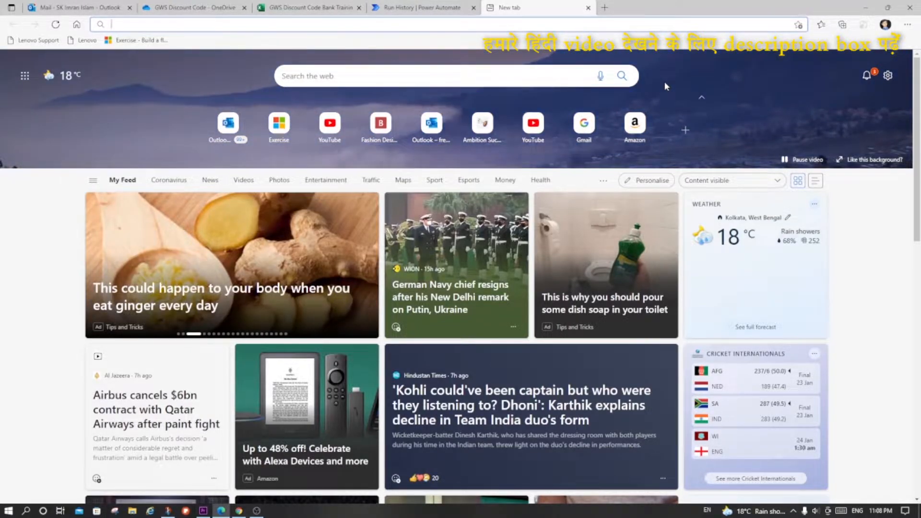
- Go to outlook.com in the new browser tab and open the Microsoft sign-in page
text(outlook.com)
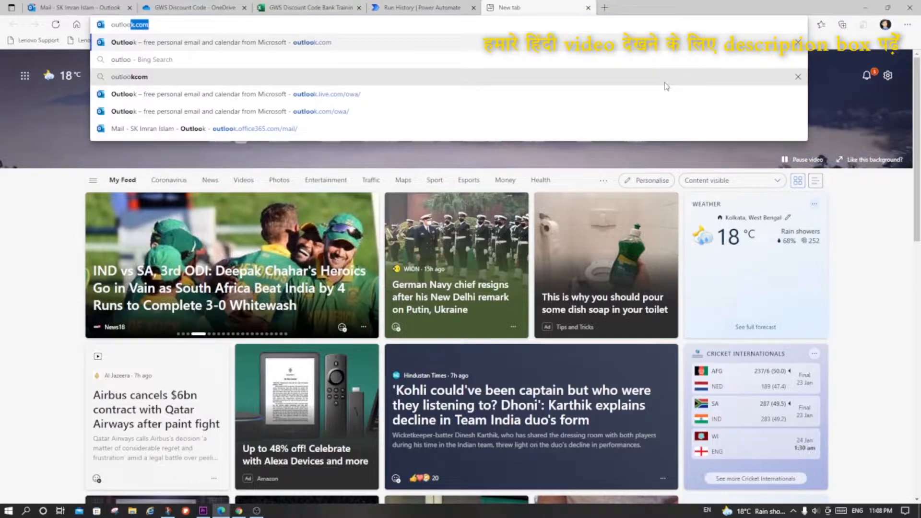
key(Return)
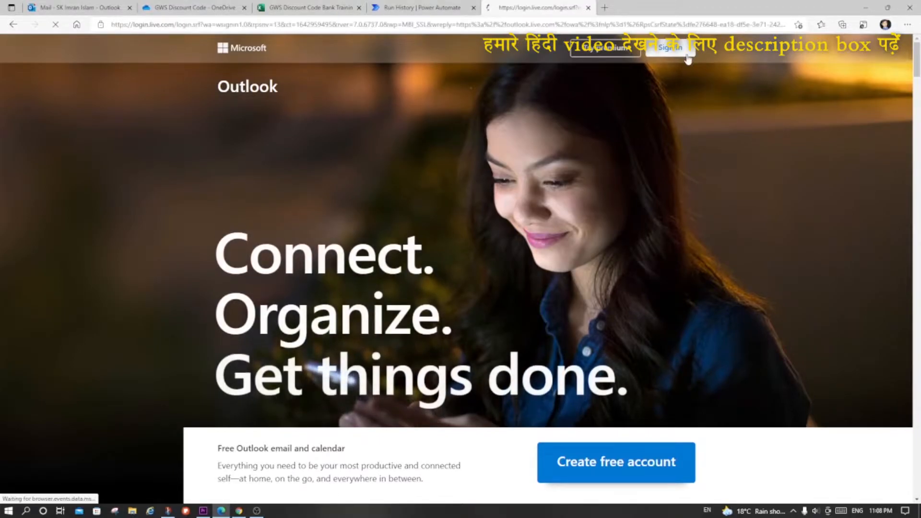
click(687, 56)
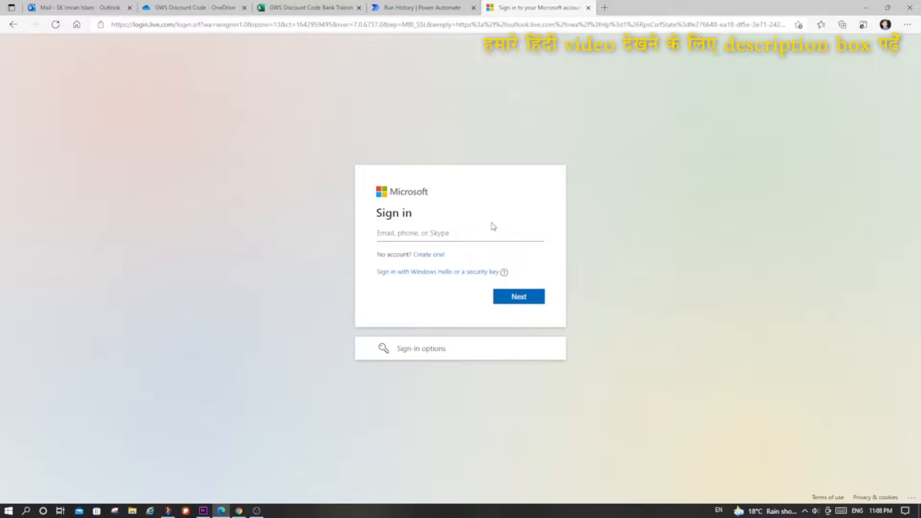
- Leave the Microsoft sign-in form empty and open ambitionsuccess.co.in in the same browser tab
click(452, 237)
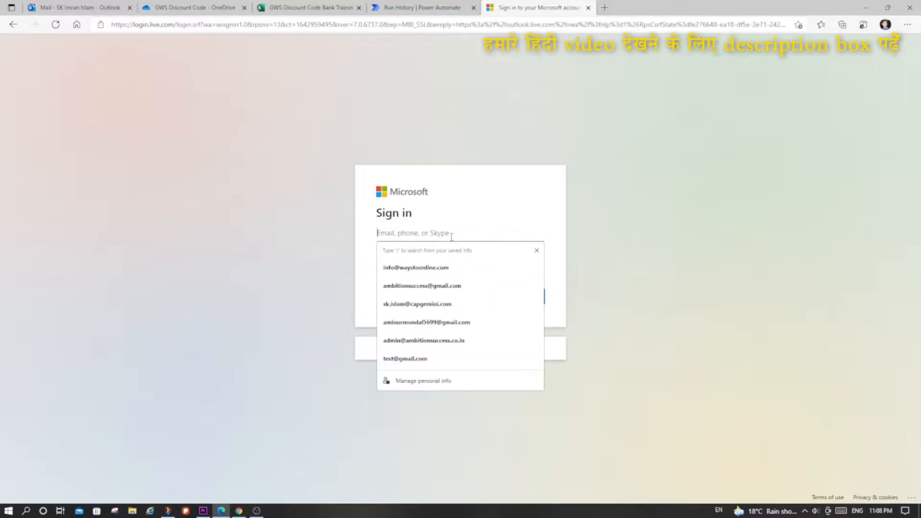
click(605, 225)
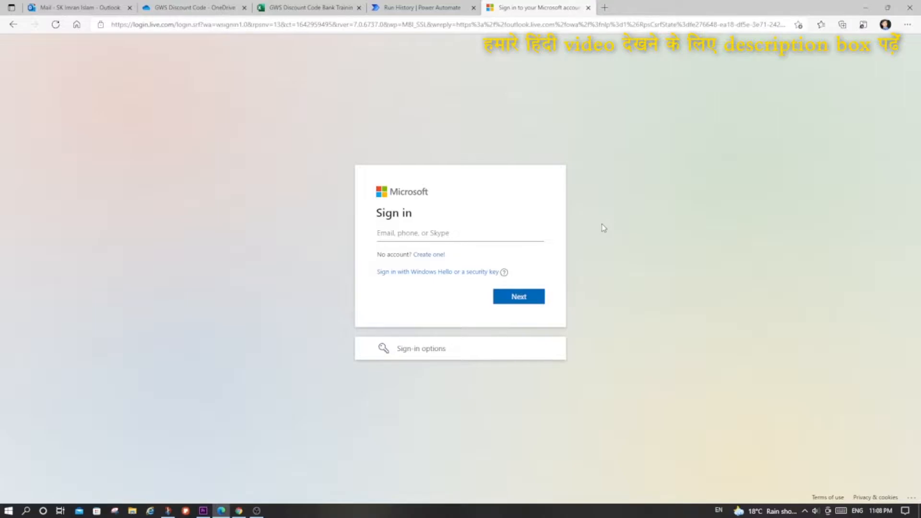
click(589, 25)
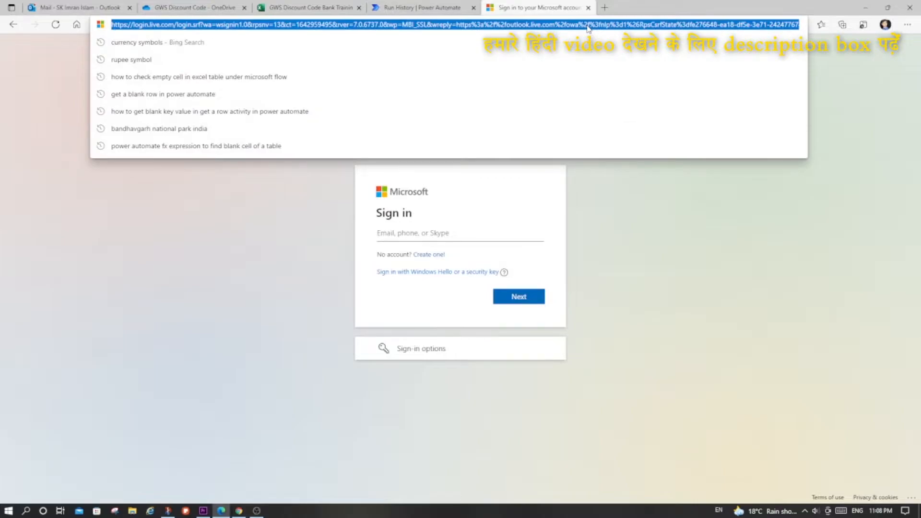
text(ambitionsuccess.co.in)
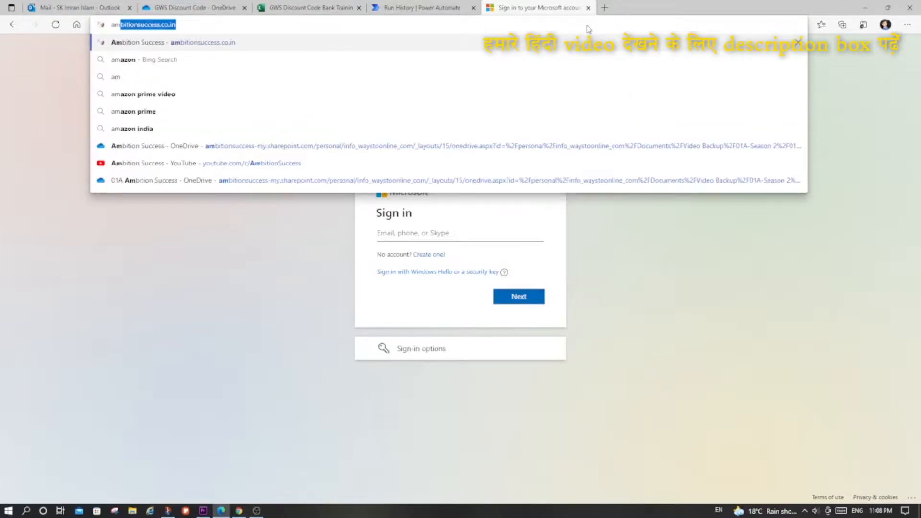
key(Return)
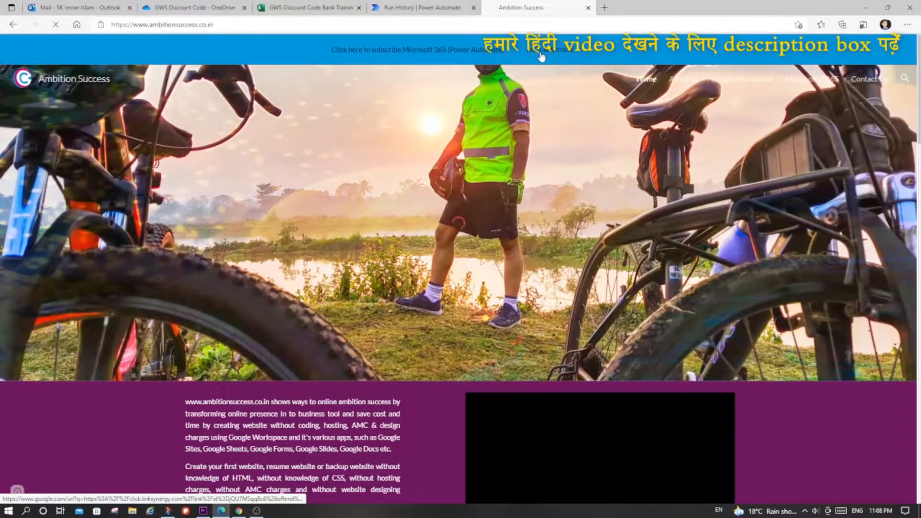
- View the Microsoft 365 Business Basic offer through the site's subscription banner, and close the offer and website tabs
click(543, 55)
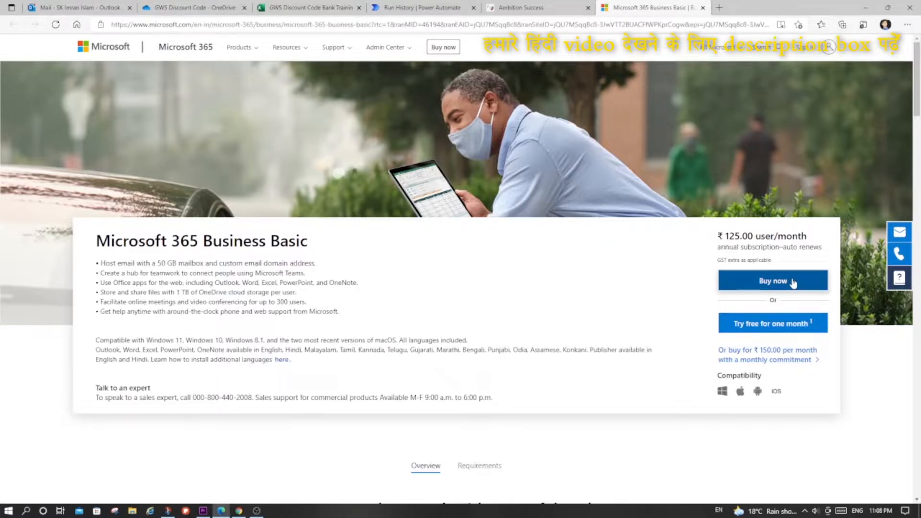
click(703, 8)
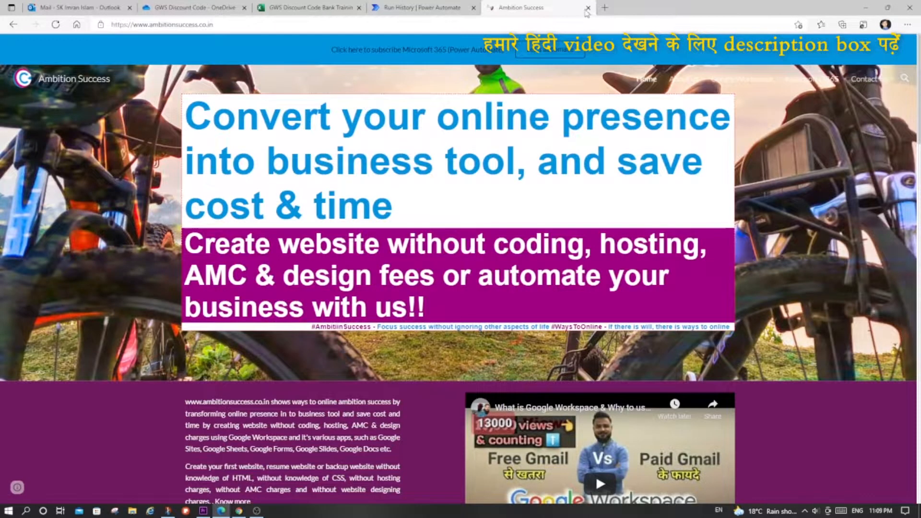
click(588, 8)
- Return to the signed-in Outlook mailbox and open Power Automate from its Microsoft 365 app list
click(61, 5)
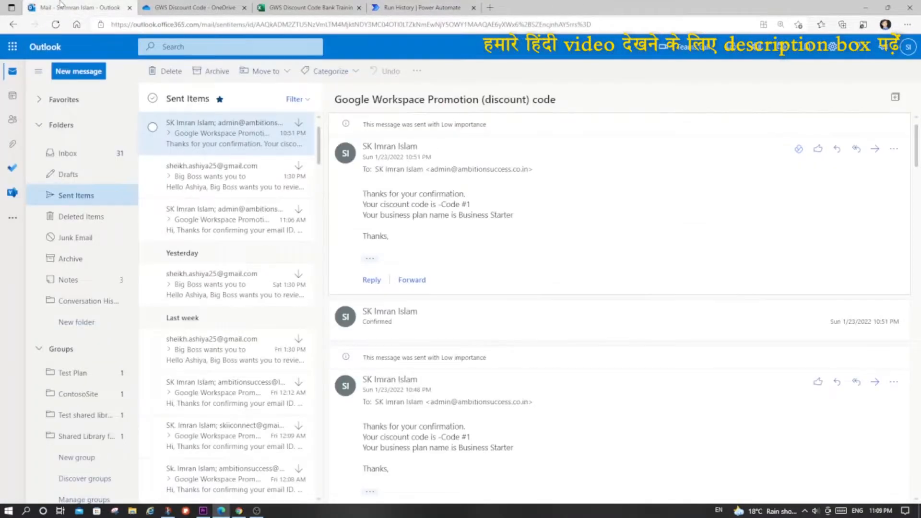
click(12, 48)
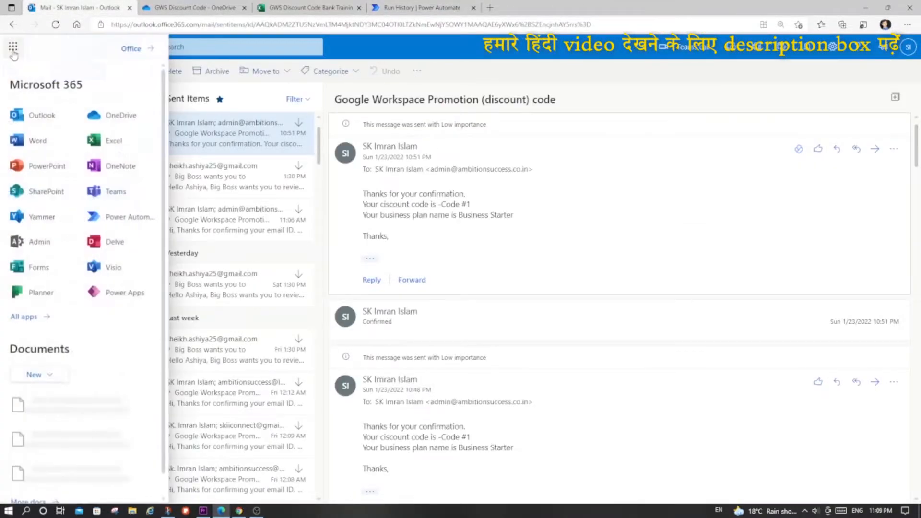
click(121, 219)
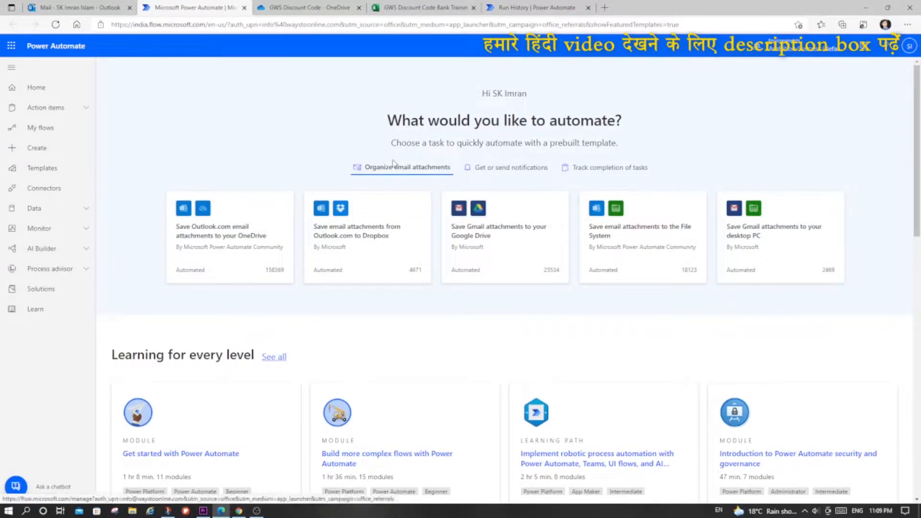
- Start a new automated cloud flow from blank and name it "GWS Dis Code flow test"
click(39, 152)
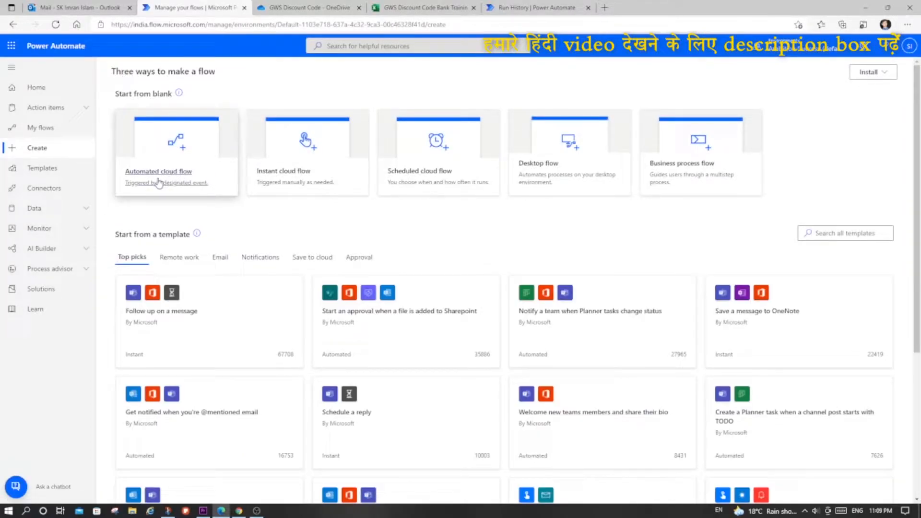
click(161, 152)
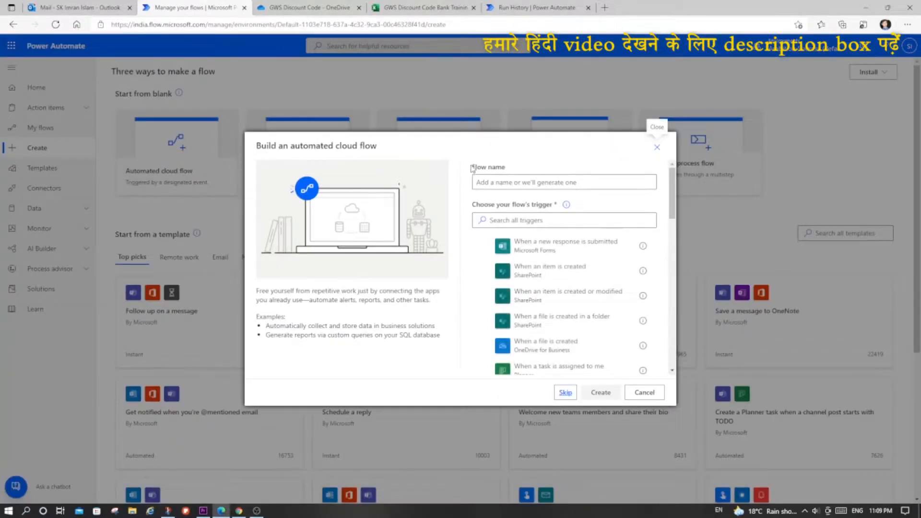
click(496, 183)
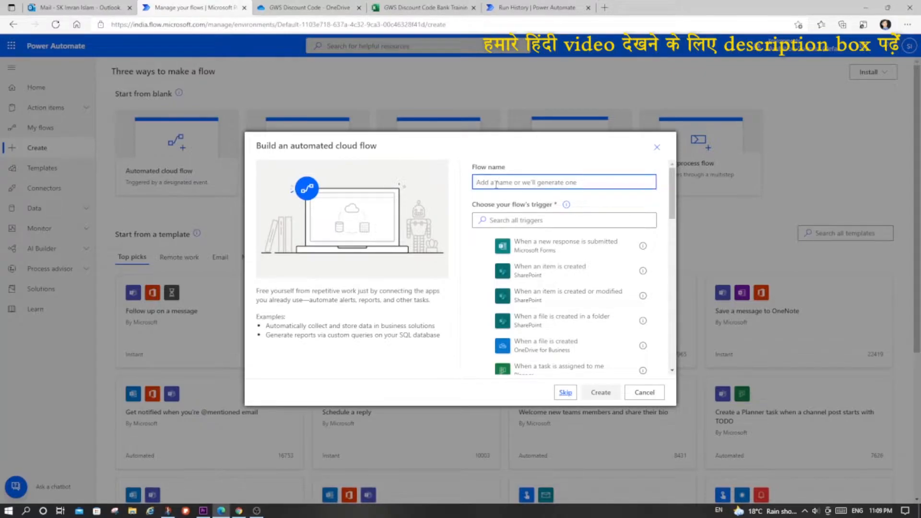
text(G)
- Switch to the Gmail message and highlight the quoted acknowledgement email, the "Confirmed" reply, the subject text and the request ID
click(238, 511)
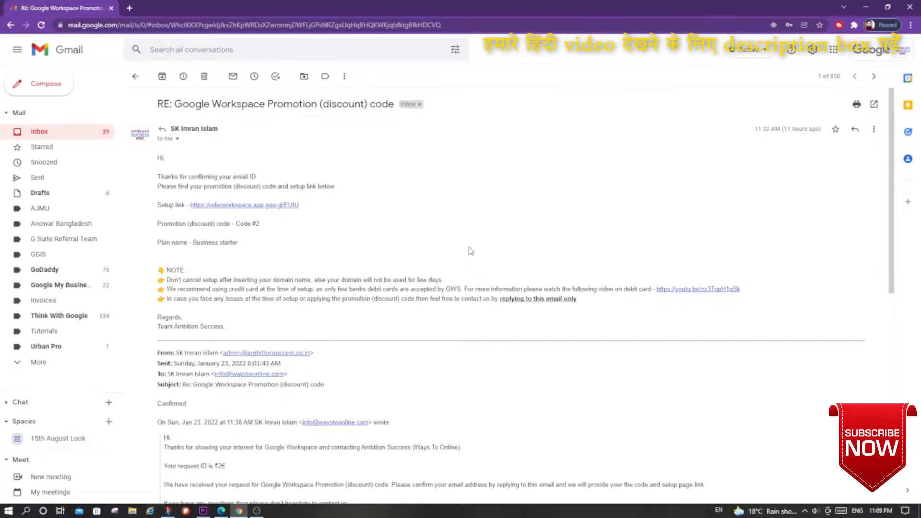
scroll(471, 251, down, 5)
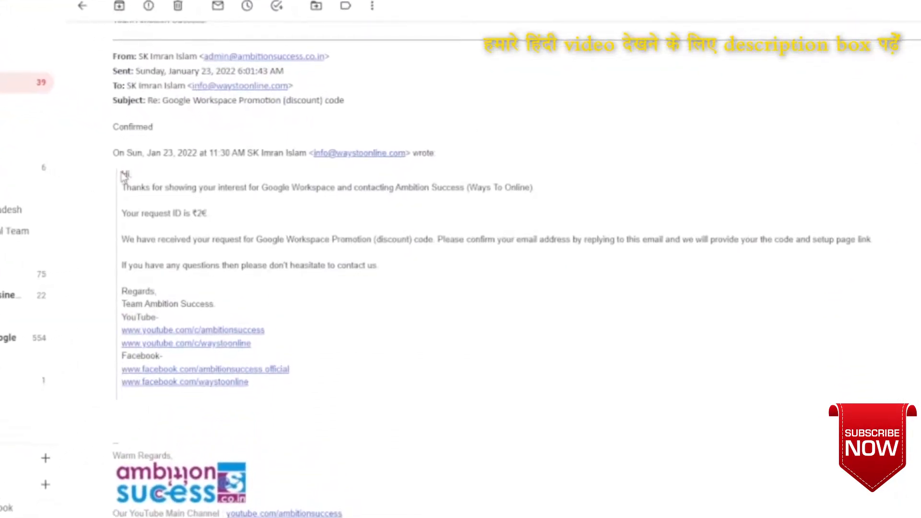
drag(124, 175, 295, 423)
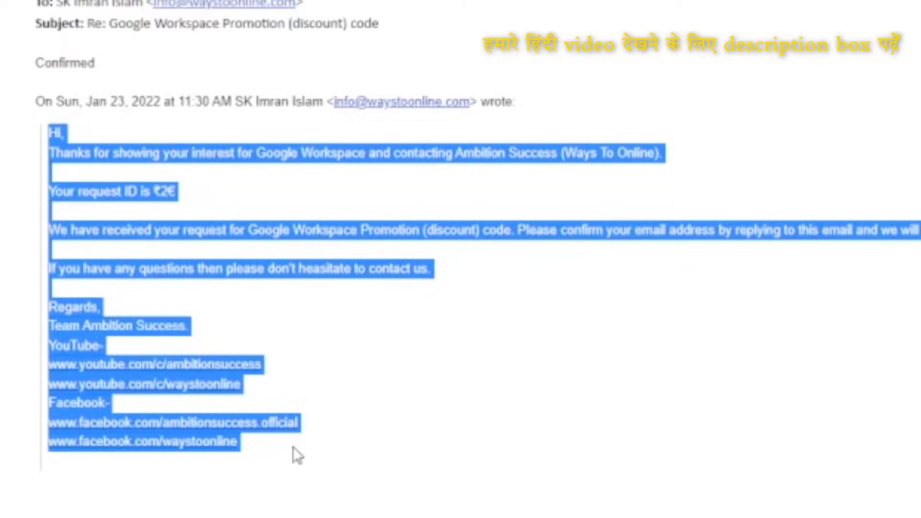
click(63, 60)
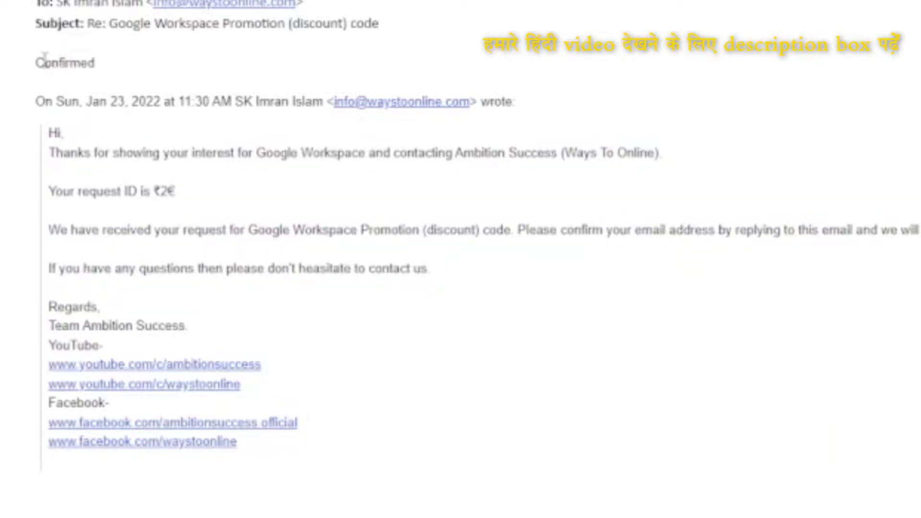
drag(38, 62, 126, 68)
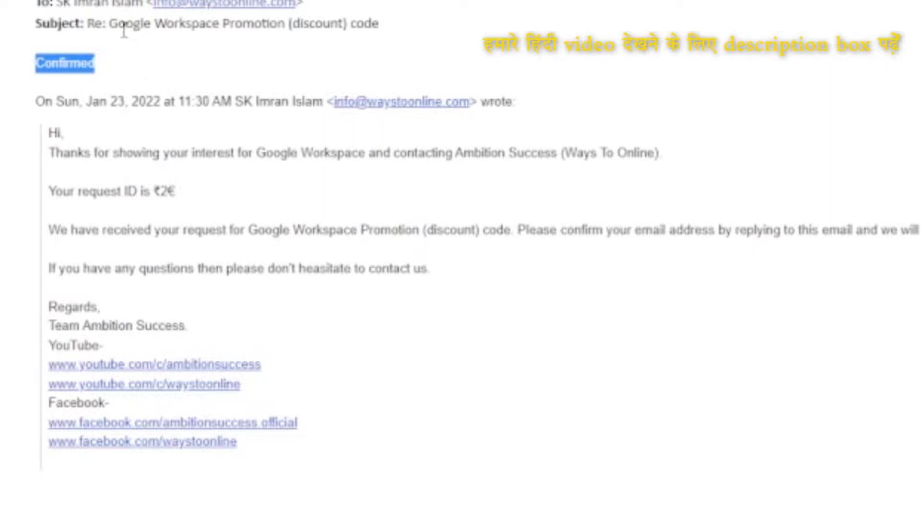
drag(110, 23, 389, 31)
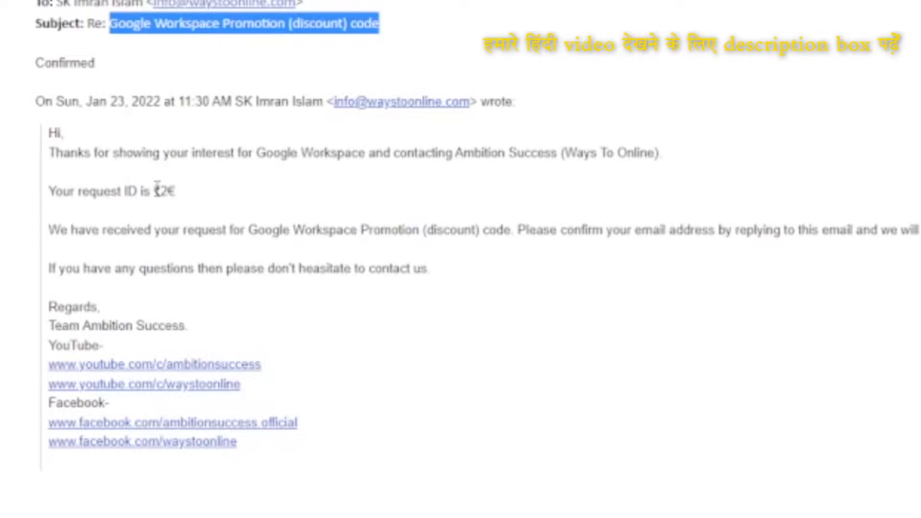
drag(162, 191, 172, 192)
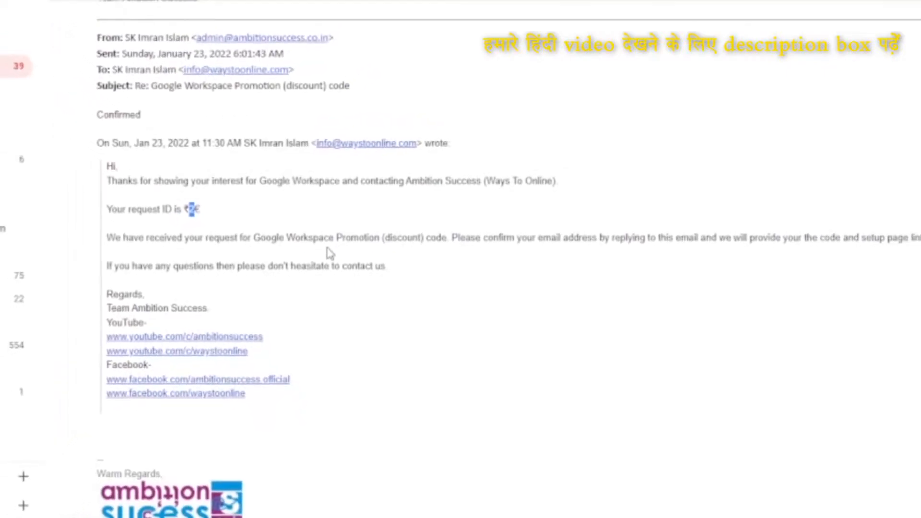
- Switch to the GWS Discount Code Bank Trainin workbook and enlarge the sheet to examine the whole discount code table
key(alt+Tab)
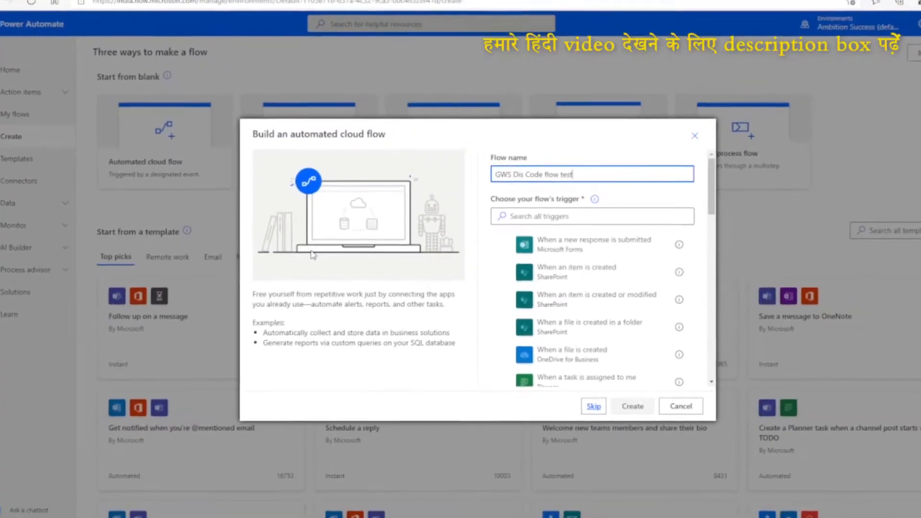
key(ctrl+Tab)
key(ctrl+Tab)
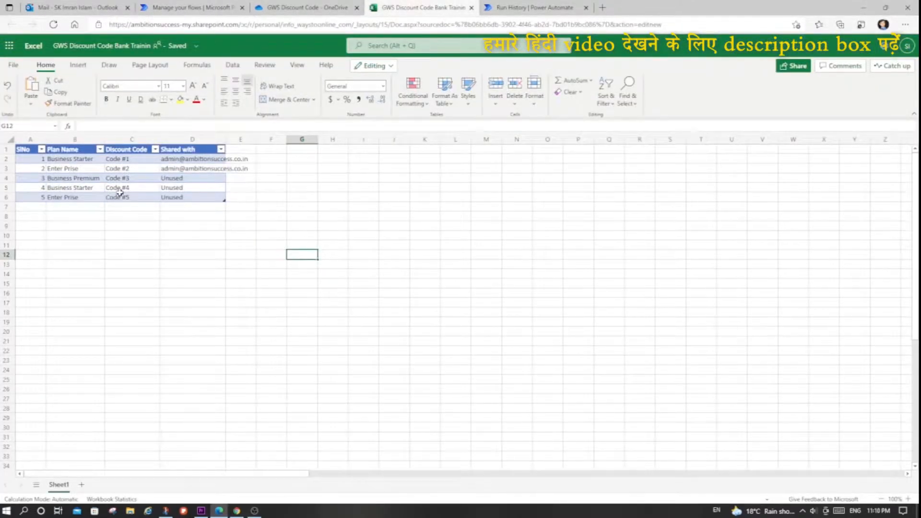
ctrl+scroll(119, 192, up, 4)
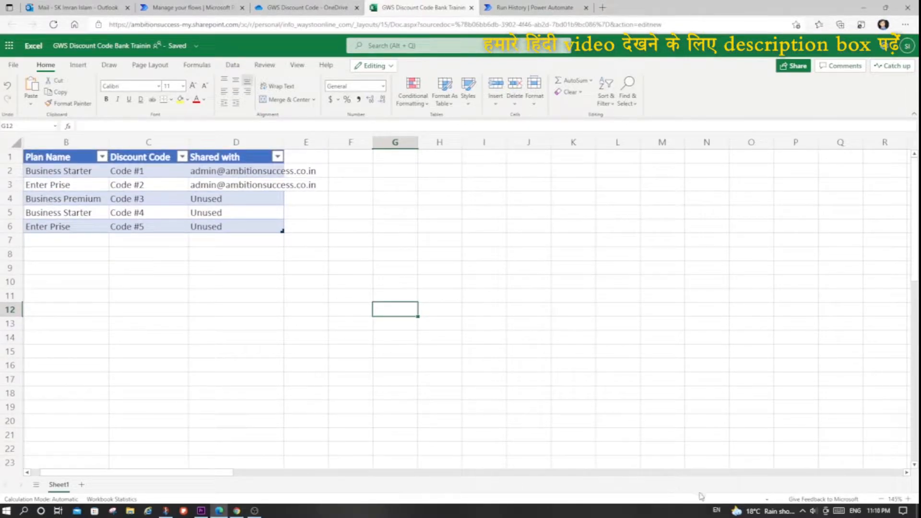
drag(173, 474, 123, 472)
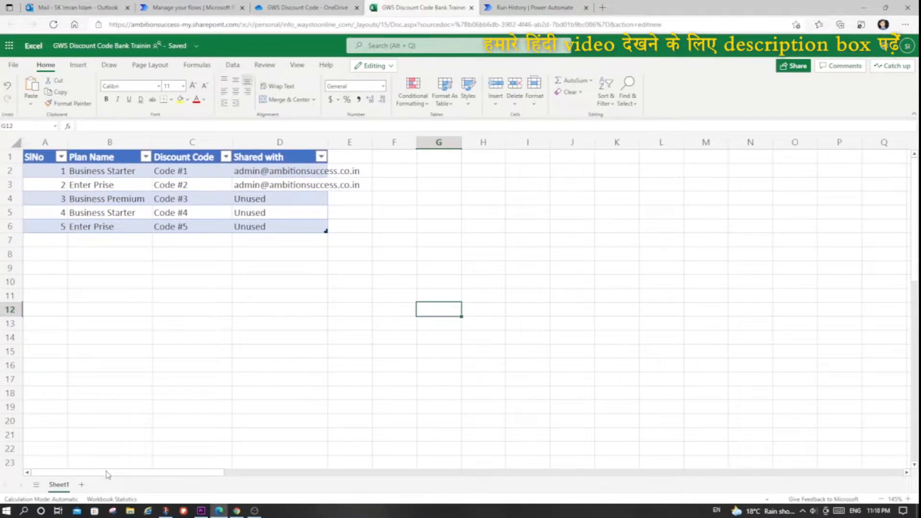
ctrl+scroll(236, 312, up, 2)
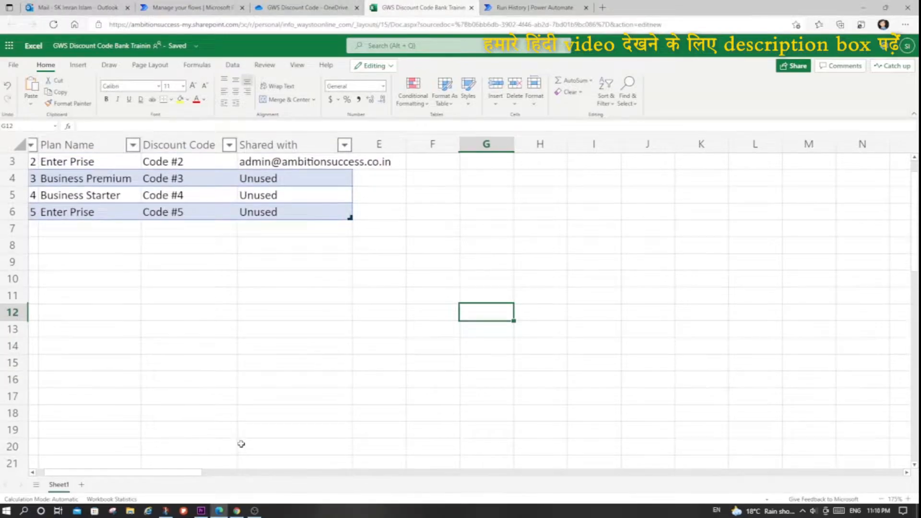
scroll(240, 441, up, 1)
drag(198, 474, 146, 479)
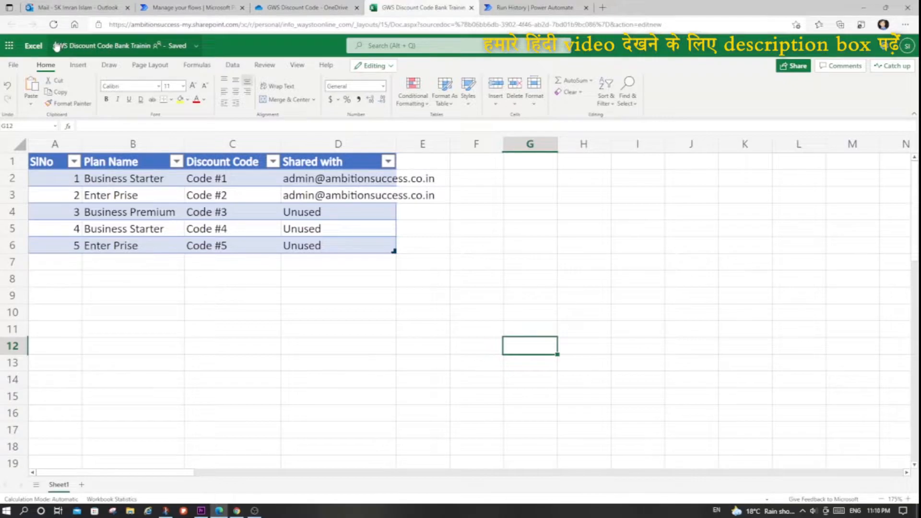
- Highlight the SlNo values in A2:A6, and select the serial number cells one by one to point out the request numbering
drag(72, 177, 61, 248)
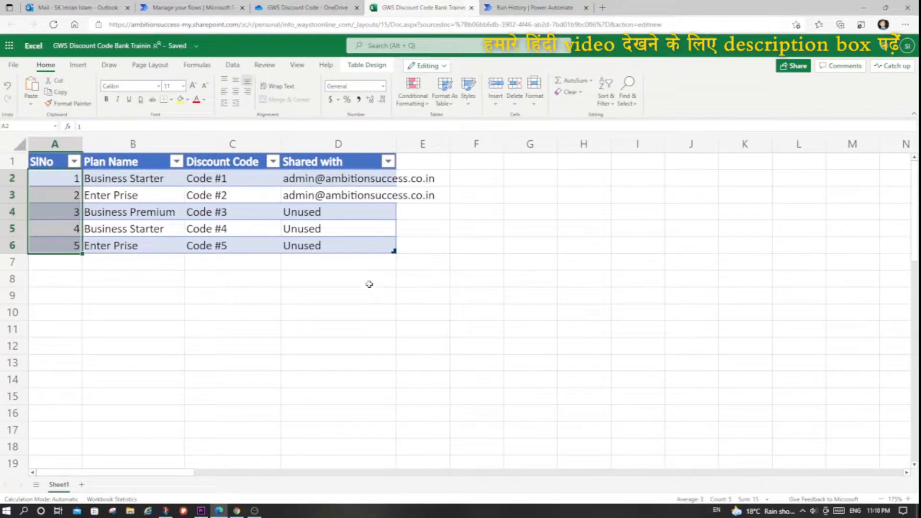
click(67, 216)
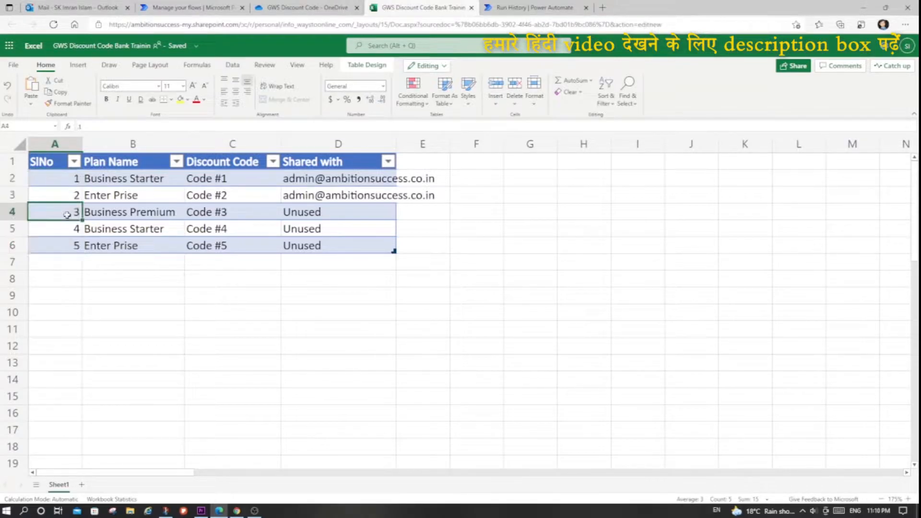
click(69, 178)
click(62, 200)
click(57, 217)
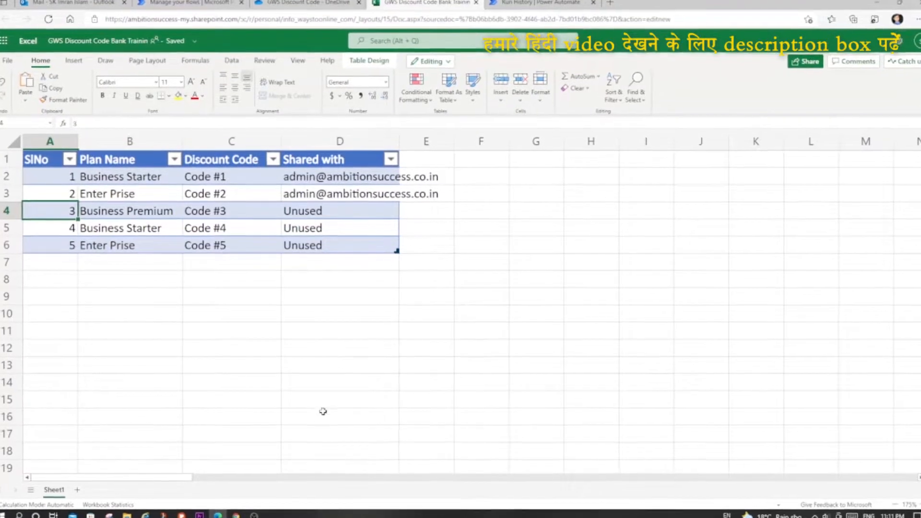
- Return to the Gmail message and highlight the request ID line, including the number between its currency symbols
mouse_move(234, 517)
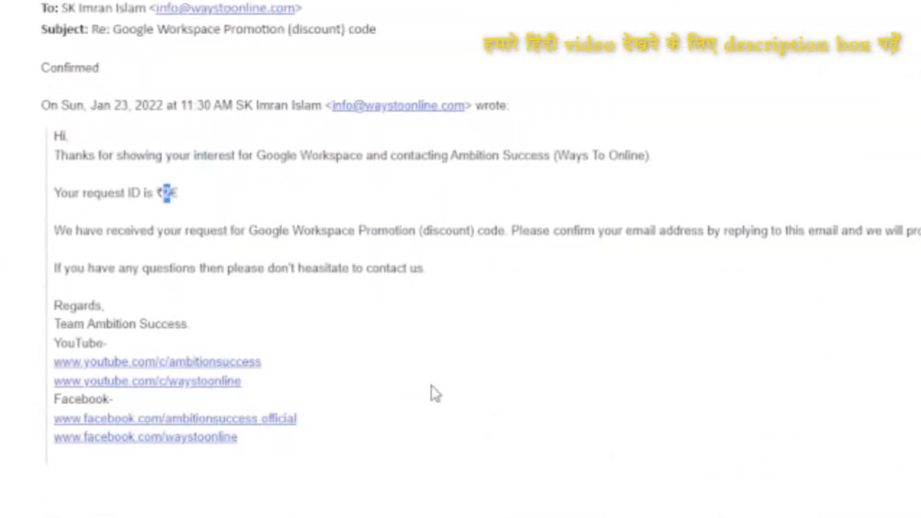
drag(163, 187, 170, 185)
drag(50, 191, 193, 204)
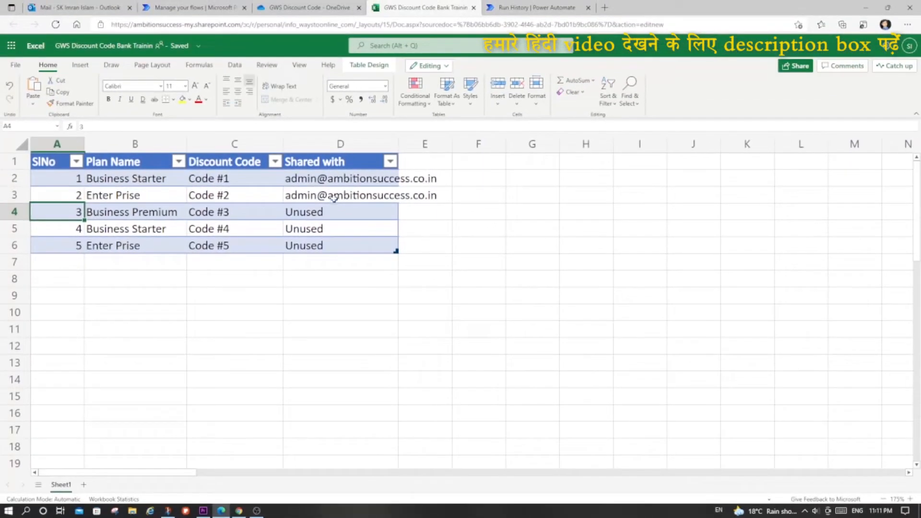
- Select the Code #2 row and the SlNo 3 cell in the workbook, and compare them with the request ID in the email
drag(336, 195, 59, 198)
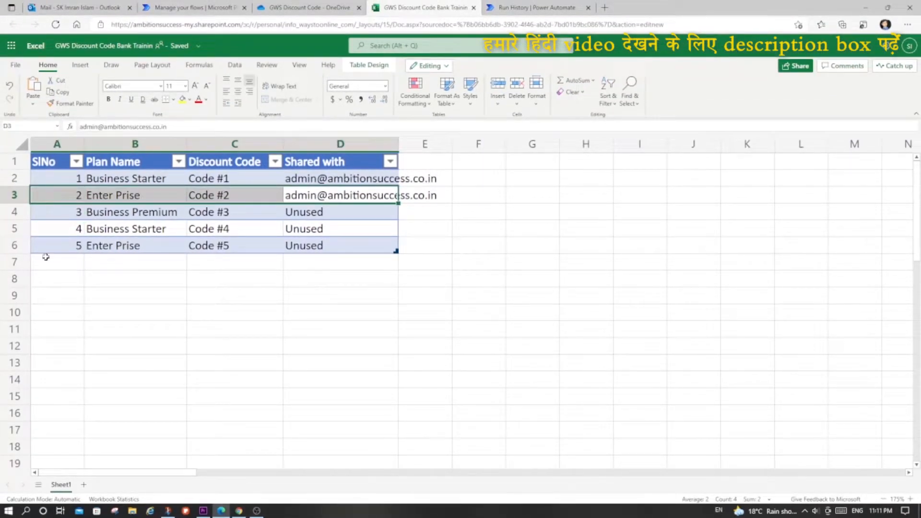
click(67, 211)
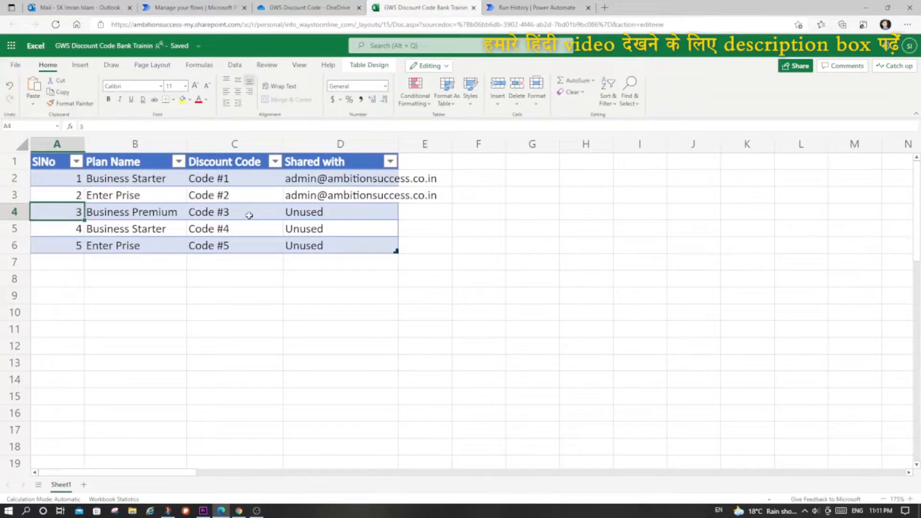
key(alt+Tab)
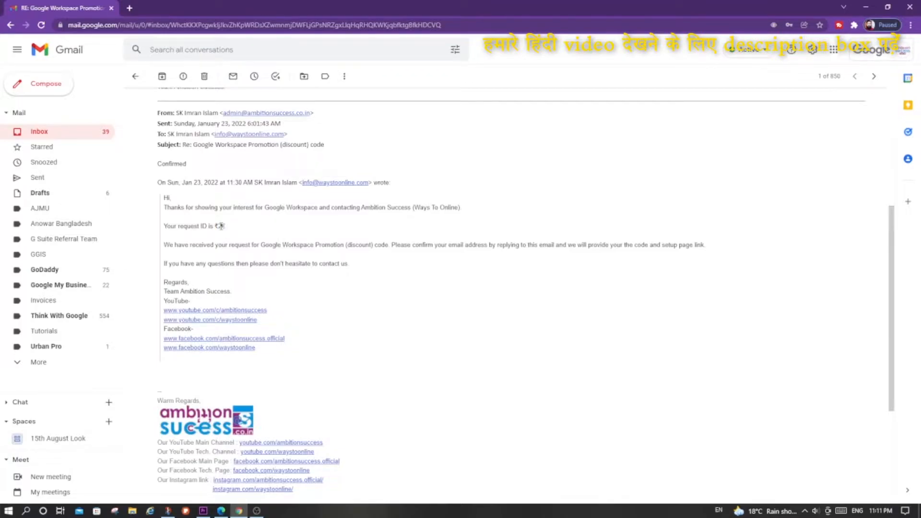
key(alt+Tab)
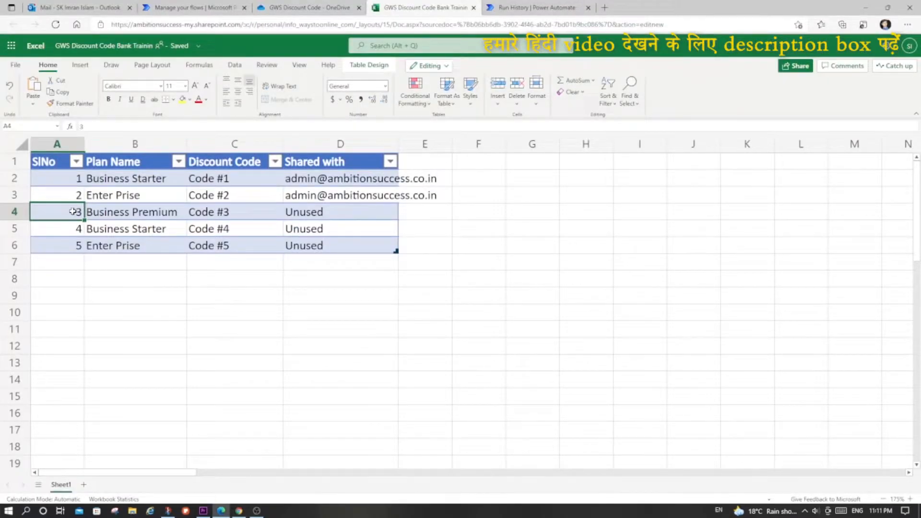
- Select the Code #3 cell, return to the Gmail message and highlight the request ID's rupee symbol, number and euro symbol in turn
click(209, 211)
key(alt+Tab)
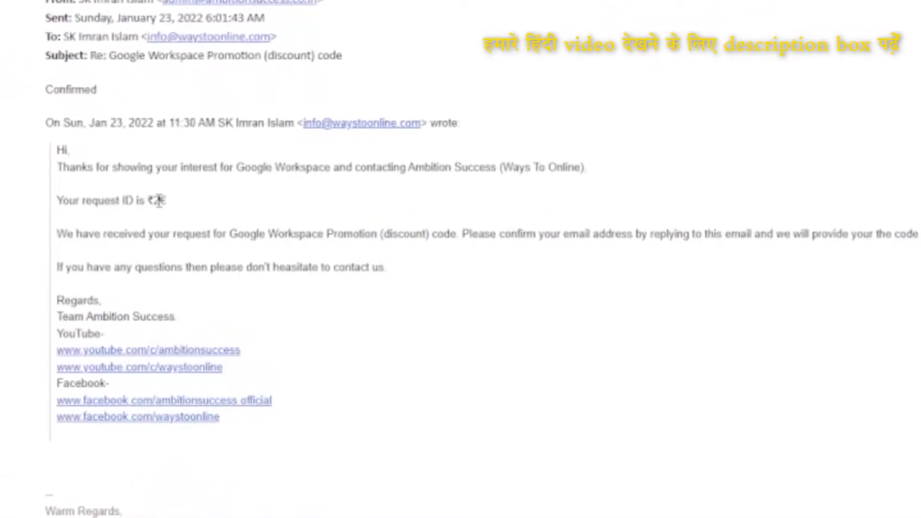
drag(154, 200, 149, 200)
click(153, 199)
drag(160, 200, 171, 202)
click(160, 202)
drag(161, 202, 166, 202)
click(151, 197)
drag(166, 199, 161, 201)
click(160, 200)
drag(160, 201, 164, 200)
click(150, 199)
drag(160, 200, 153, 200)
click(166, 202)
drag(166, 201, 61, 148)
- Switch to Power Automate and create the GWS Dis Code flow test flow with the Office 365 Outlook trigger When a new email arrives (V3)
key(alt+Tab)
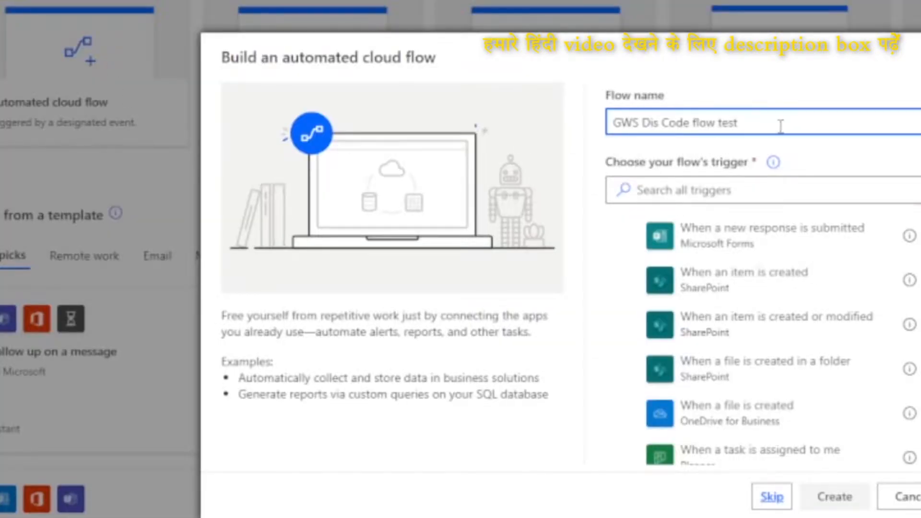
click(721, 190)
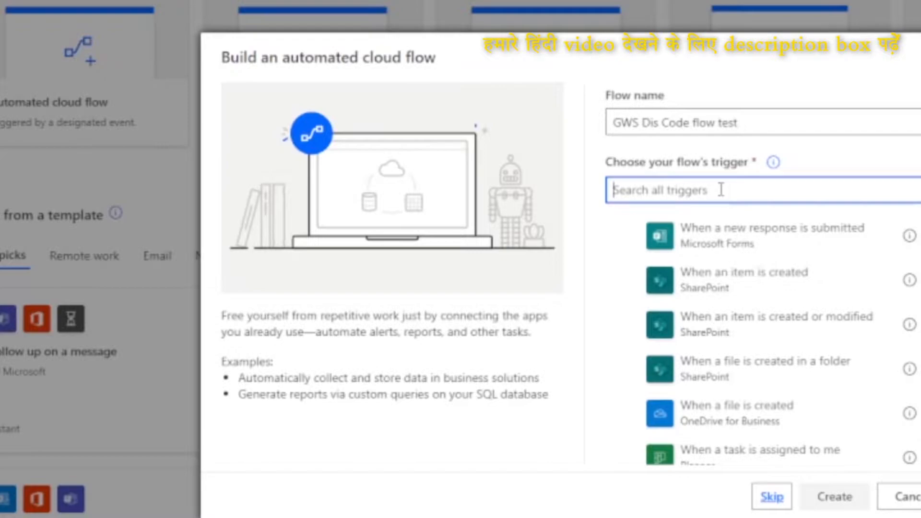
text(when email)
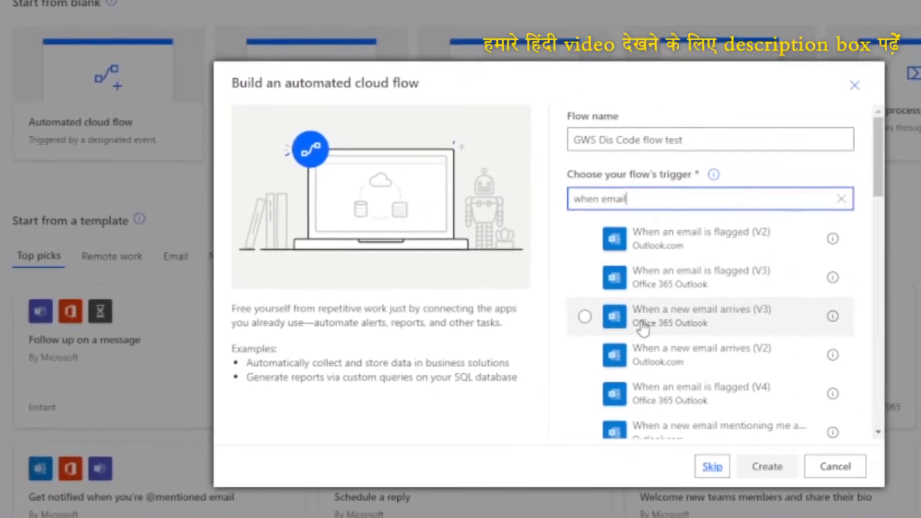
click(663, 328)
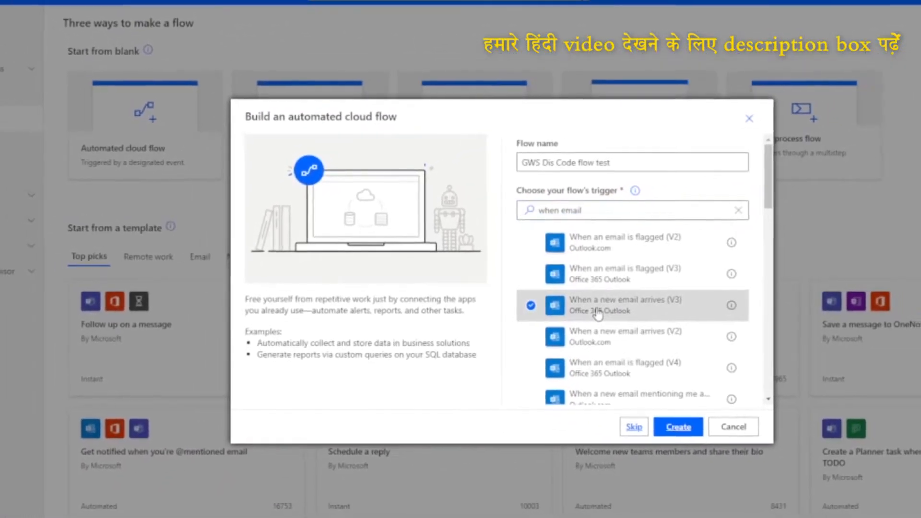
click(679, 427)
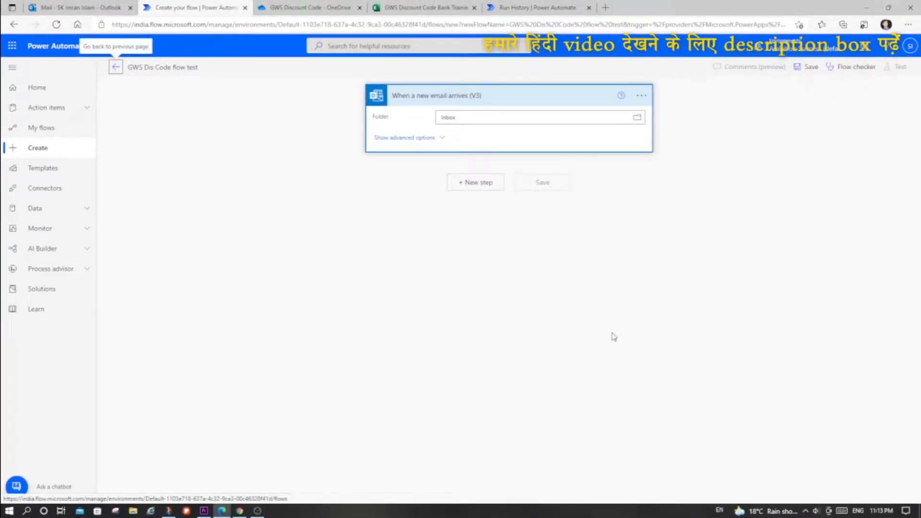
- Set the email trigger's Subject Filter to "Google Workspace Promotion (discount) code", copied from the Gmail message's subject line, and collapse the trigger
click(442, 137)
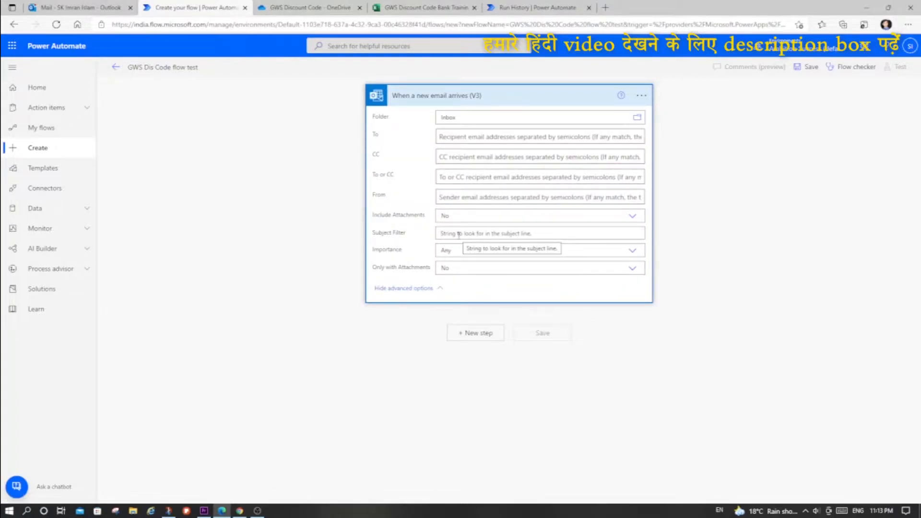
key(alt+Tab)
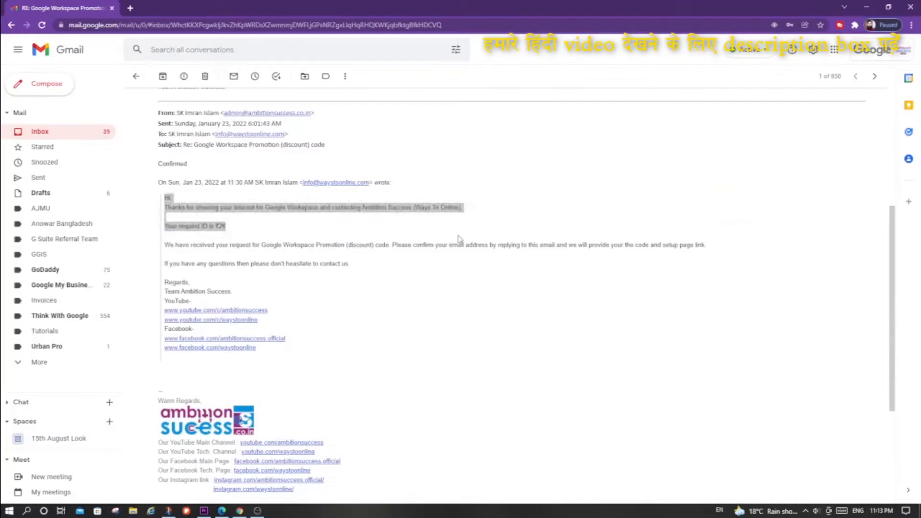
click(451, 237)
drag(194, 144, 327, 152)
key(ctrl+c)
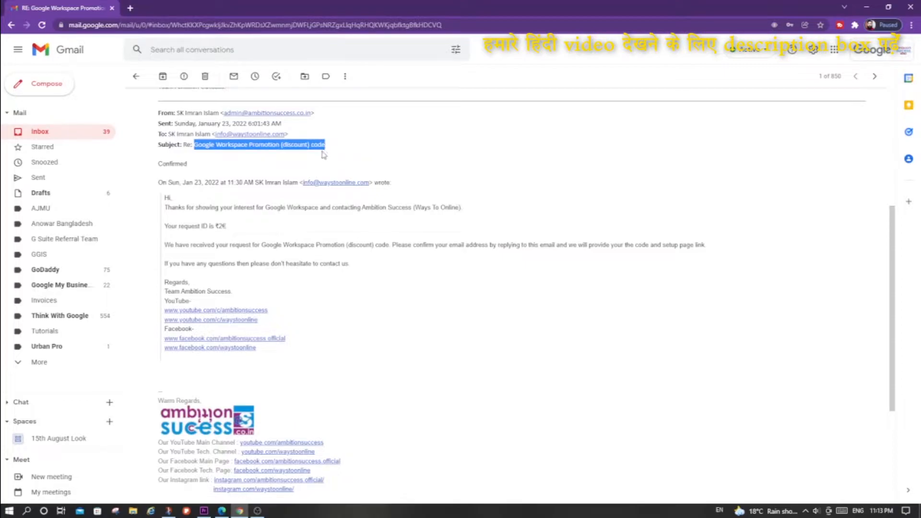
key(alt+Tab)
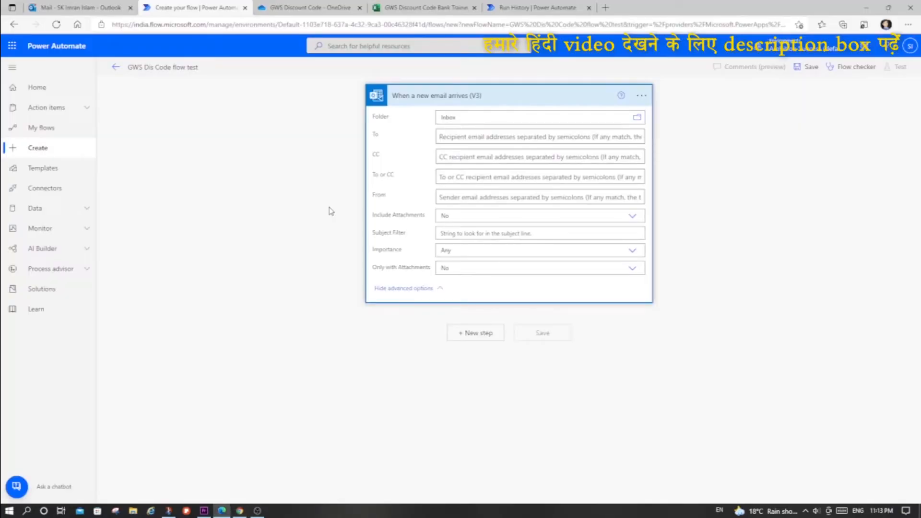
click(460, 234)
key(ctrl+v)
click(499, 101)
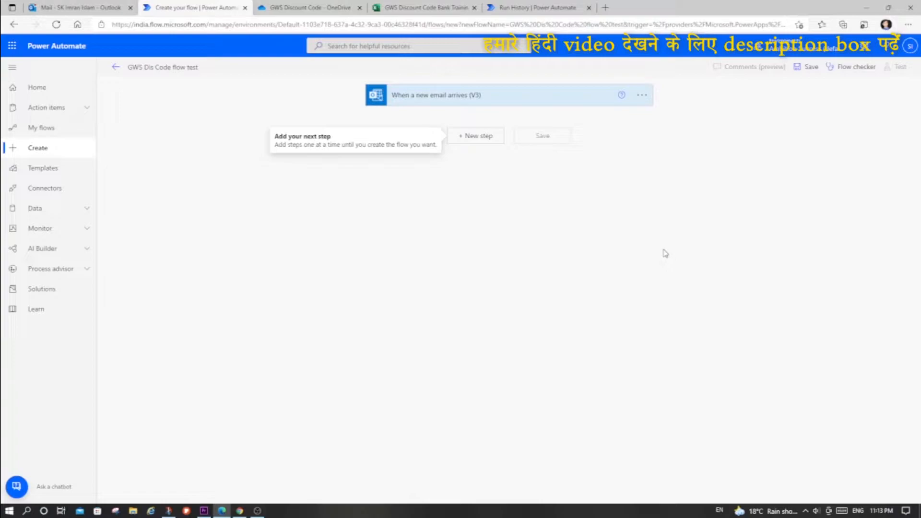
- Return to the Gmail message and highlight the whole quoted reply, from the From line to the Facebook links
key(alt+Tab)
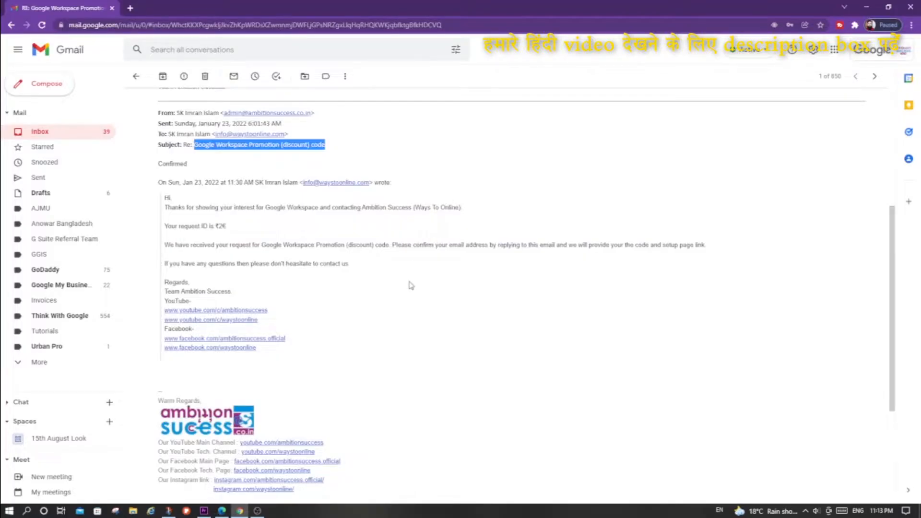
click(248, 211)
drag(159, 115, 360, 344)
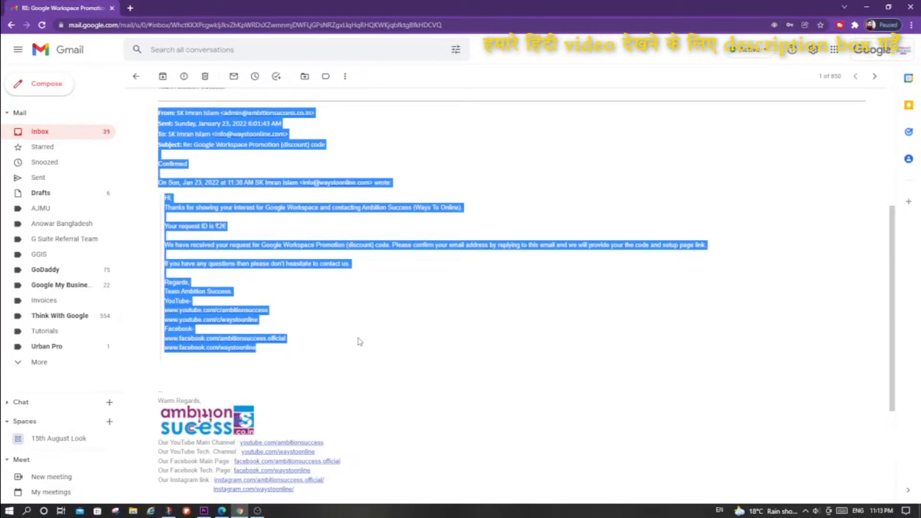
click(360, 344)
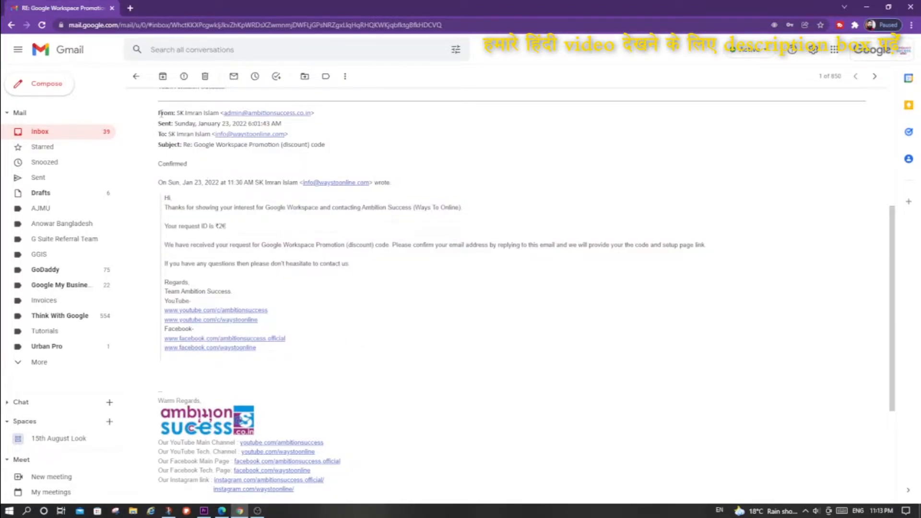
drag(160, 113, 275, 363)
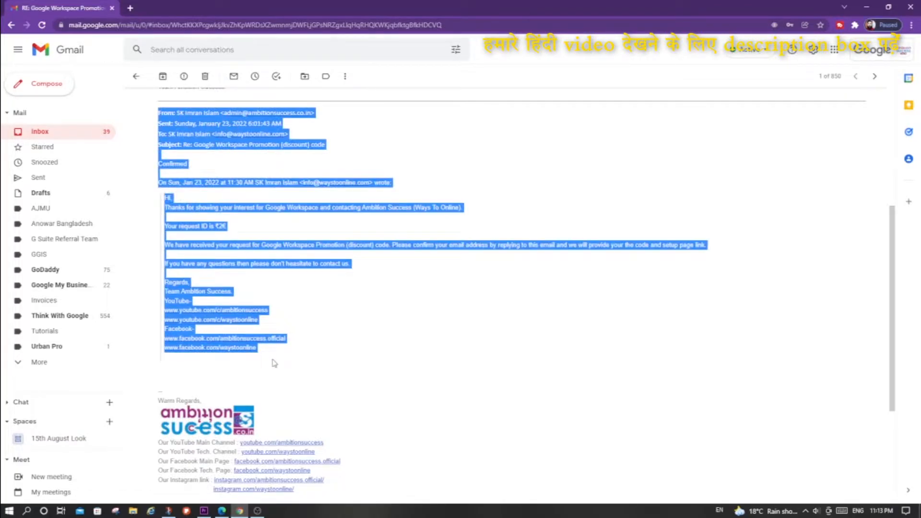
click(197, 134)
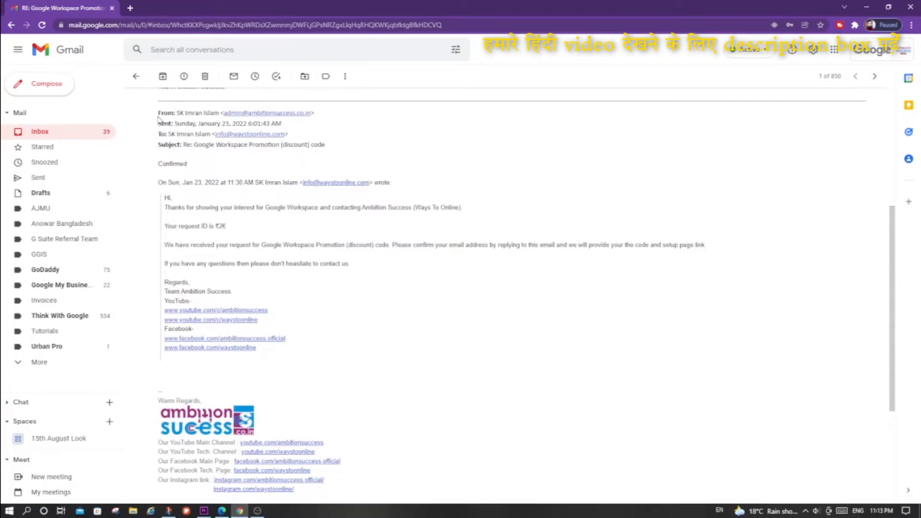
drag(159, 118, 259, 356)
- Switch to Power Automate and add an Initialize variable action after the email trigger
key(alt+Tab)
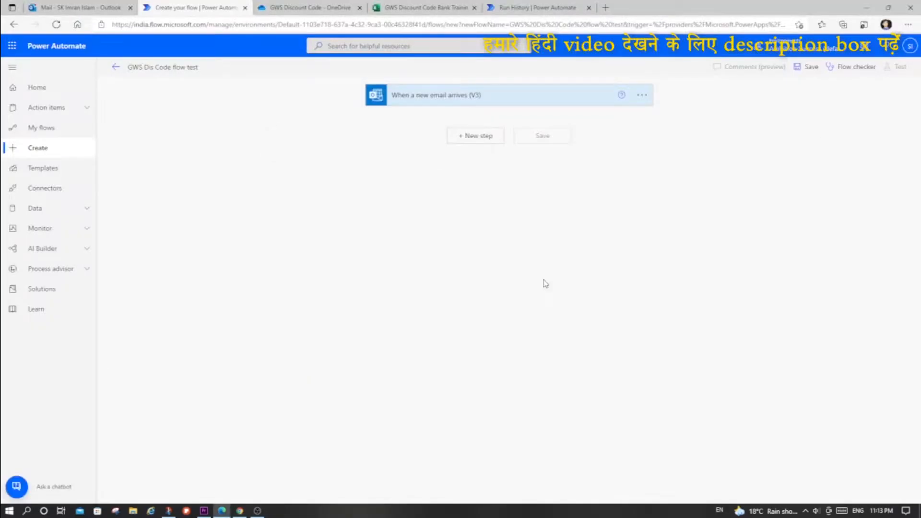
click(470, 137)
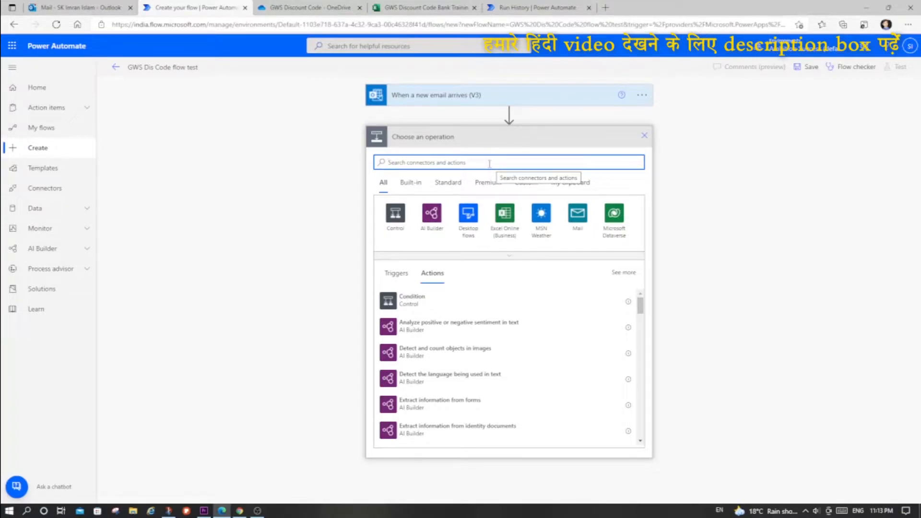
text(variable)
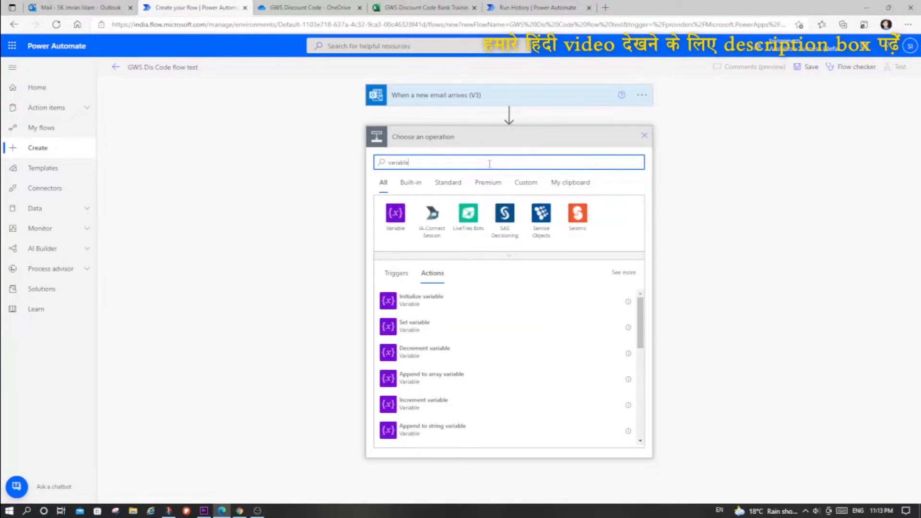
click(421, 303)
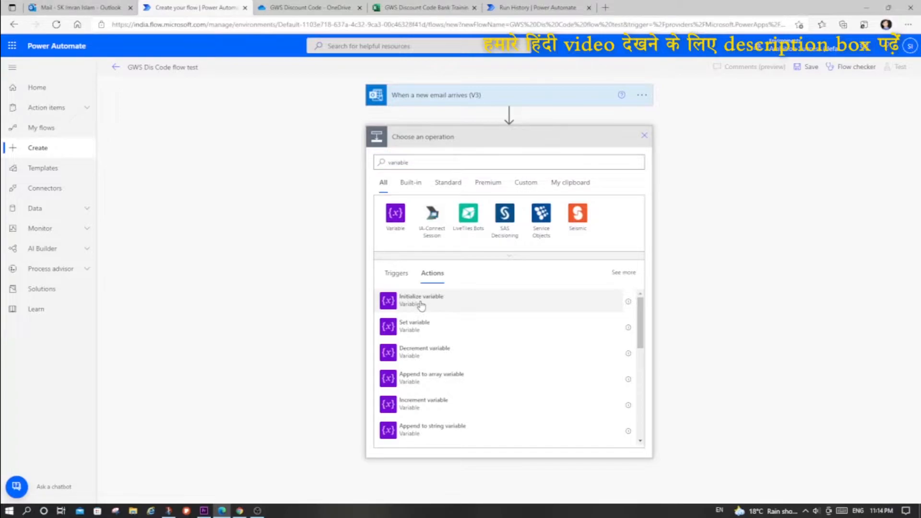
click(421, 302)
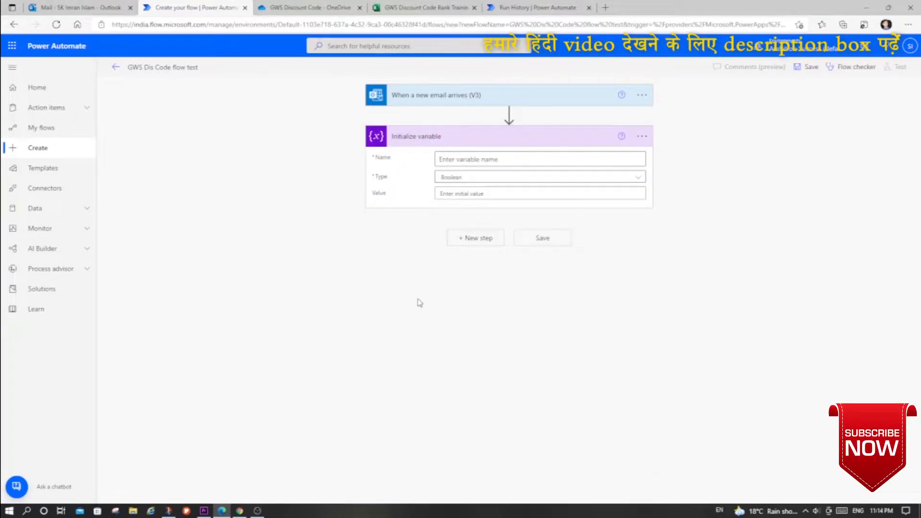
- Rename the Initialize variable action as MessageID and give its variable the name MessageID too
click(642, 136)
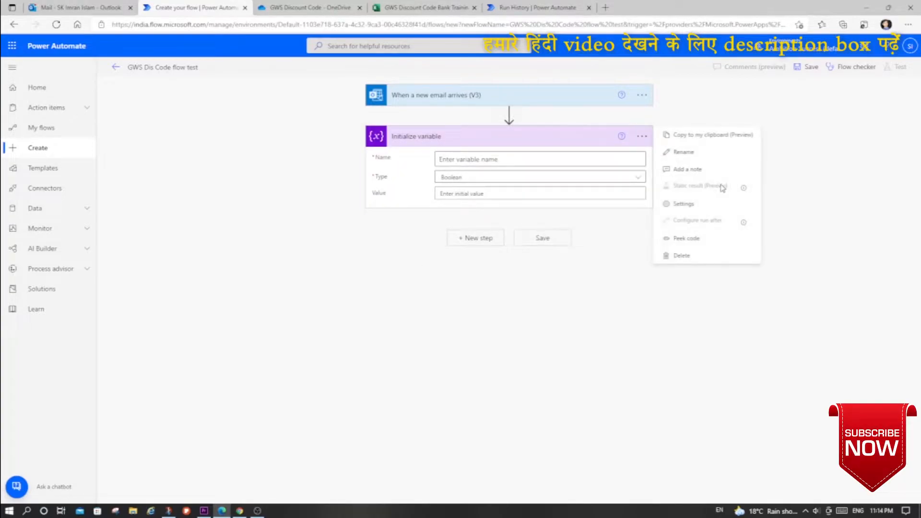
click(684, 152)
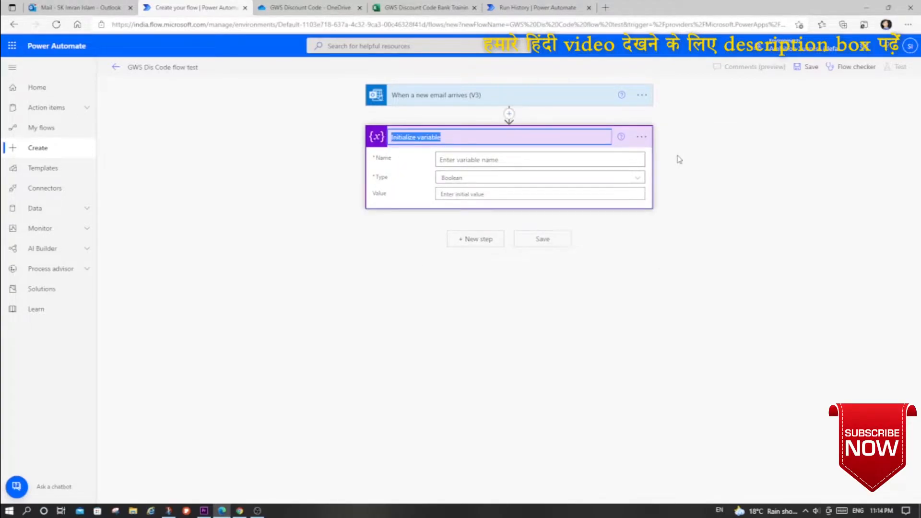
text(MessageID)
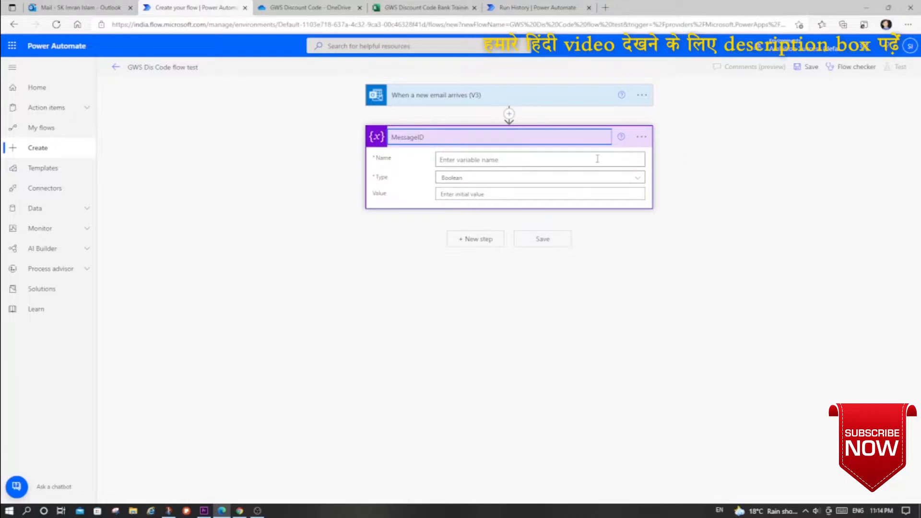
key(ctrl+a)
key(ctrl+c)
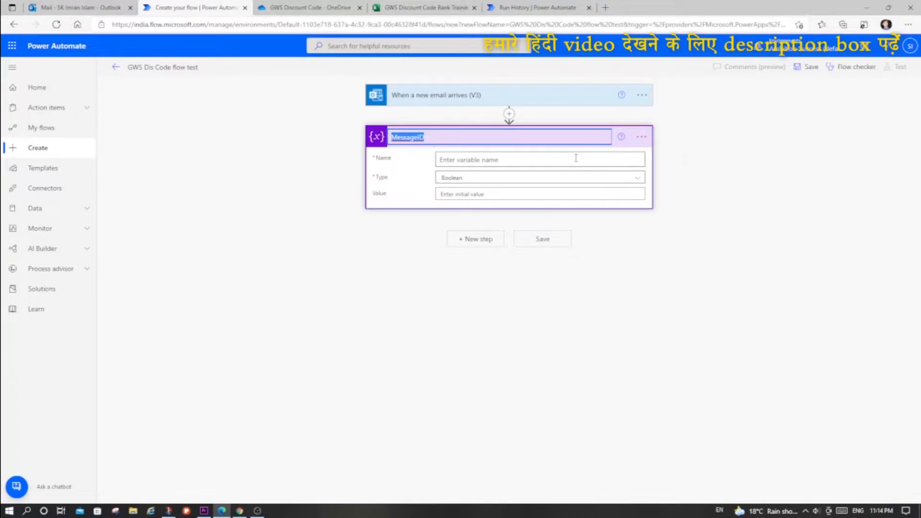
click(540, 160)
key(ctrl+v)
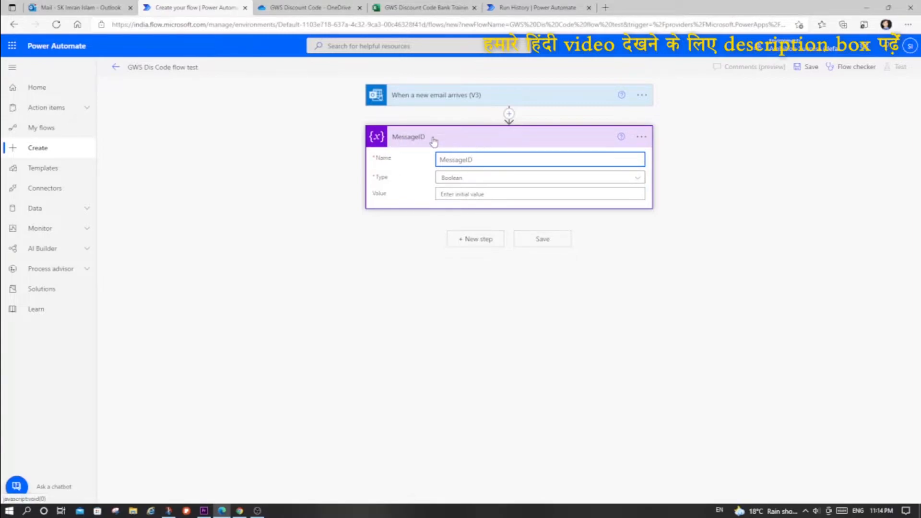
drag(490, 162, 434, 161)
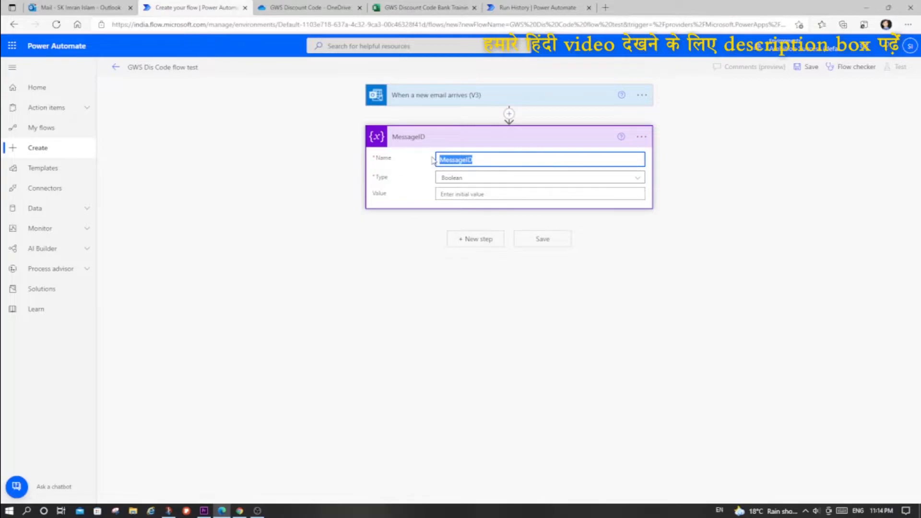
- Set the MessageID variable's type to String and its value to the trigger's Message Id dynamic content, and collapse the action
click(565, 180)
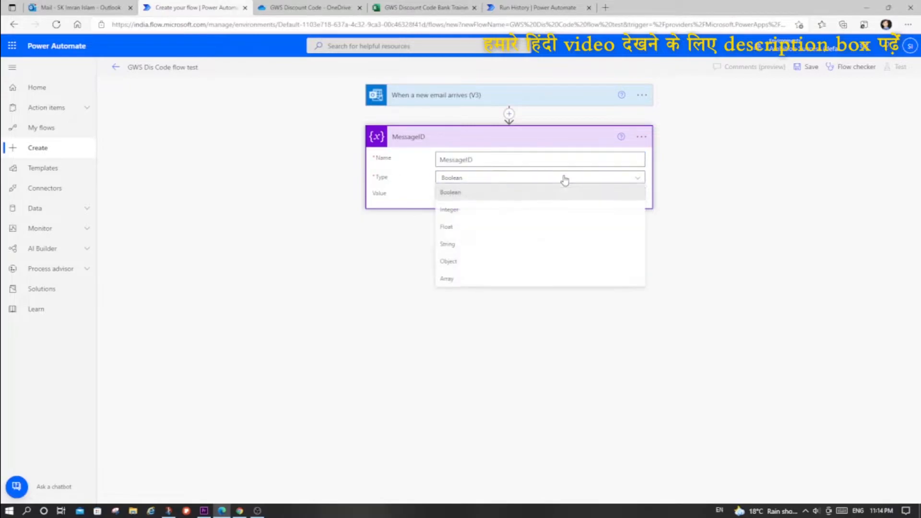
click(474, 244)
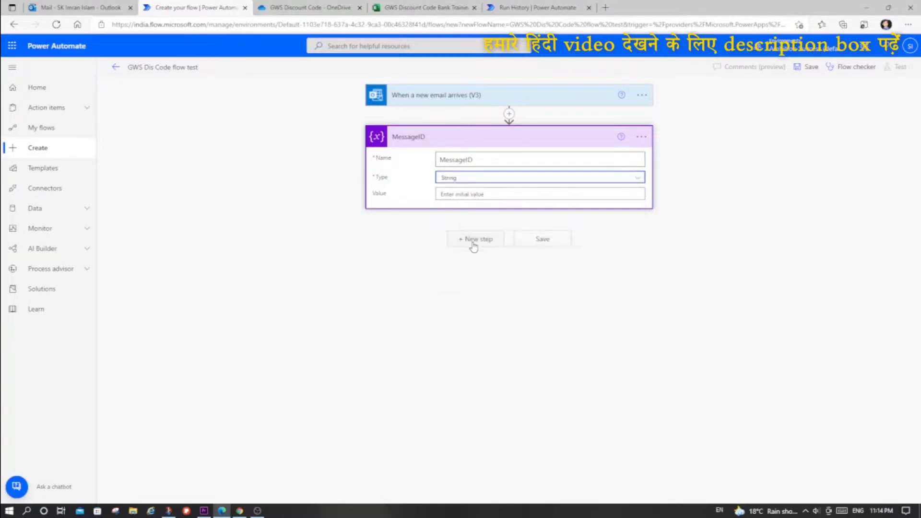
click(492, 193)
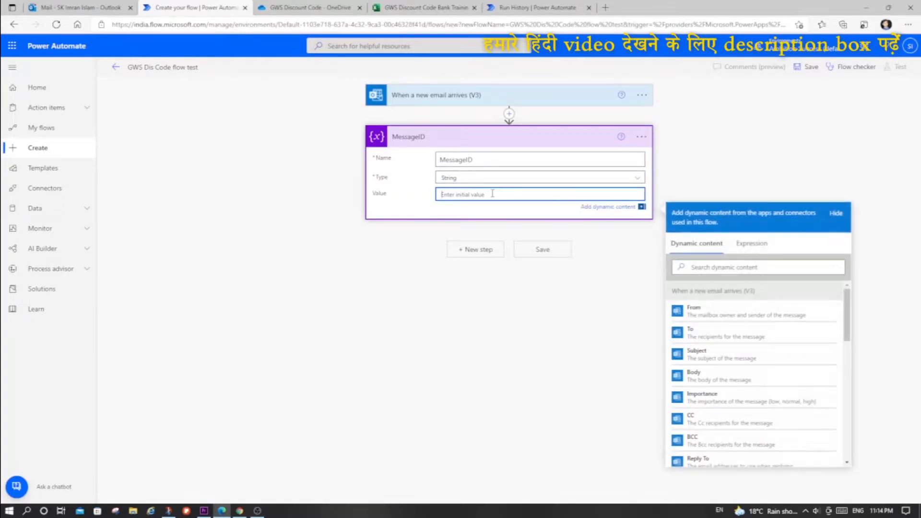
click(731, 271)
text(id)
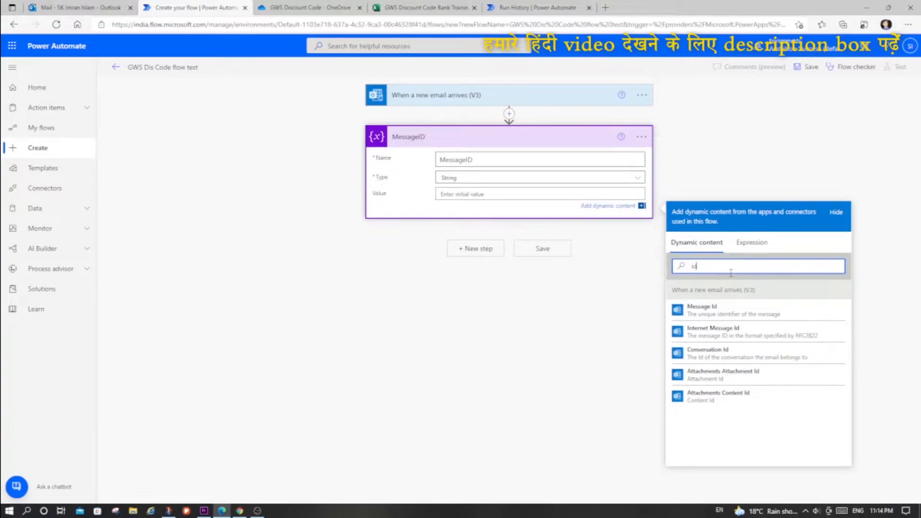
click(690, 312)
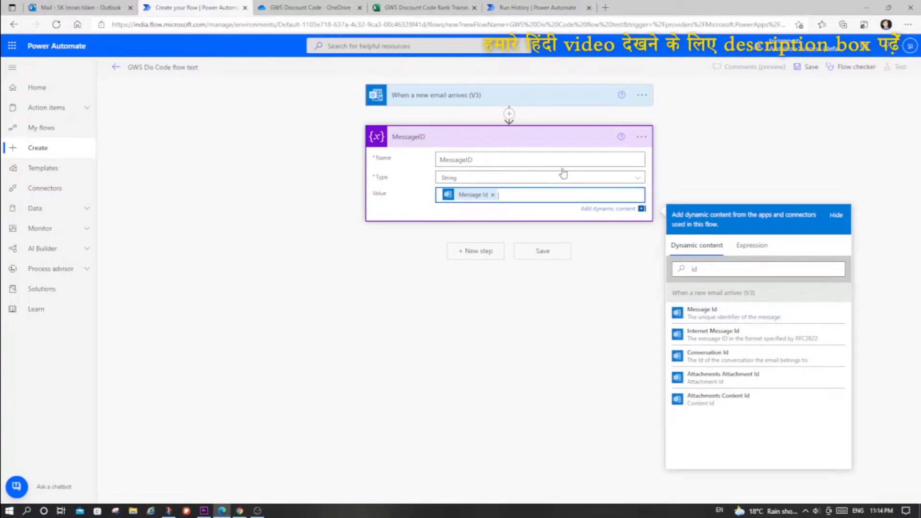
click(551, 142)
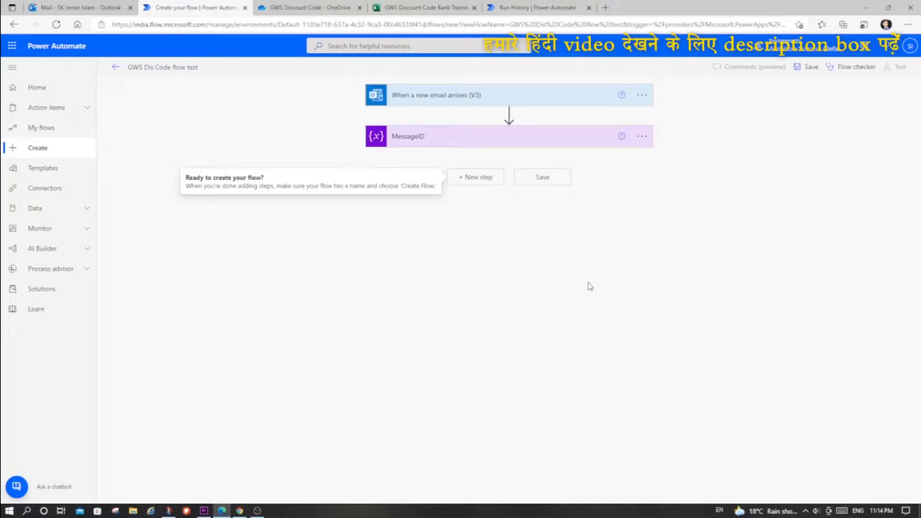
- Return to the Gmail message and highlight the quoted reply from the Confirmed line down to the Facebook links
key(alt+Tab)
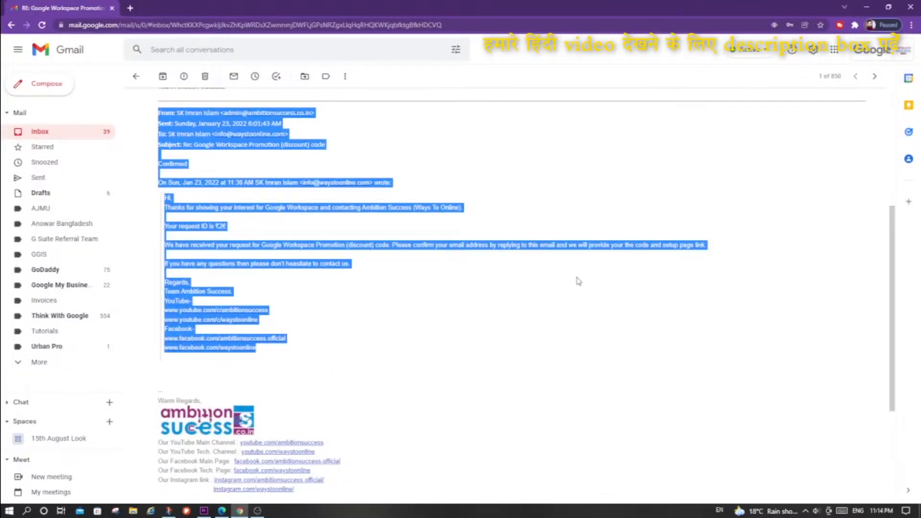
click(268, 304)
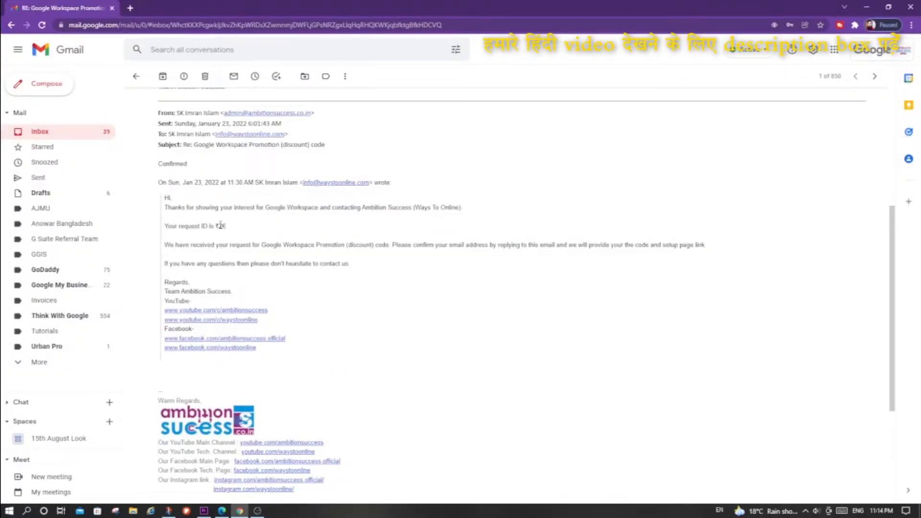
drag(158, 164, 258, 349)
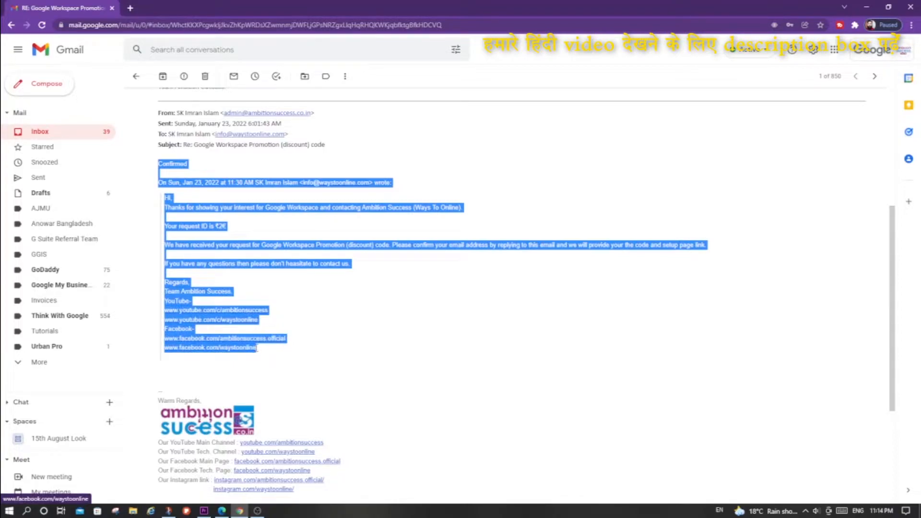
click(159, 165)
drag(159, 164, 262, 351)
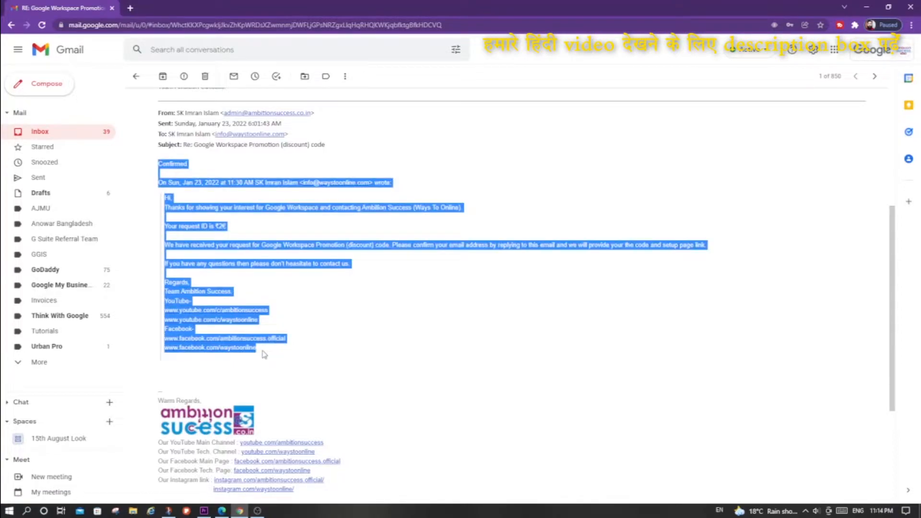
- Switch to Power Automate and add a second Initialize variable action after MessageID
key(alt+Tab)
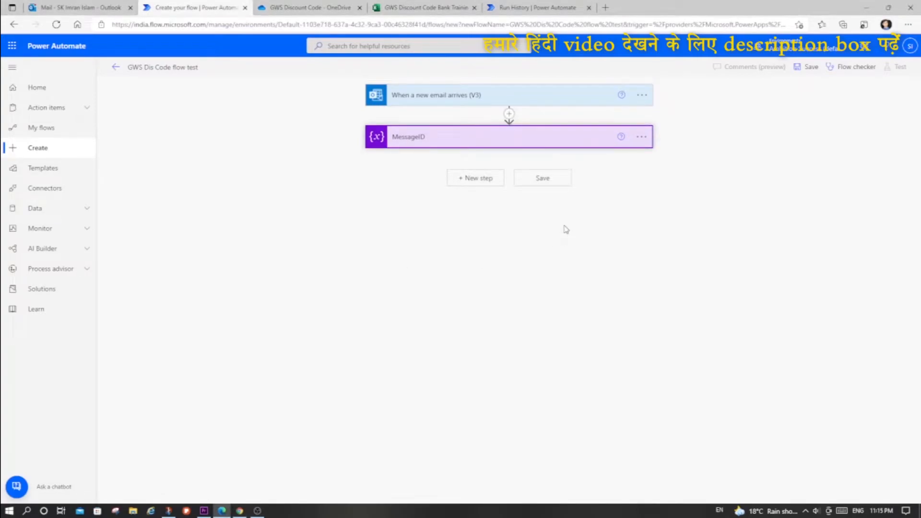
click(482, 178)
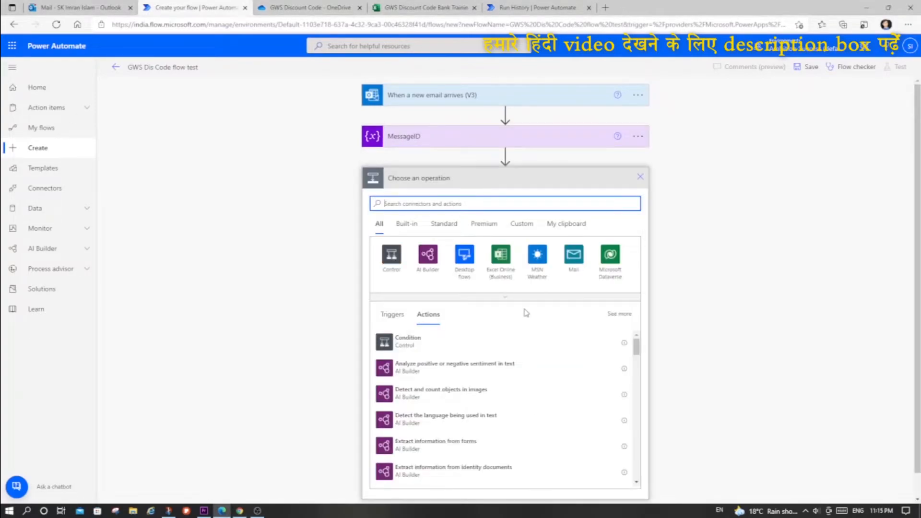
text(variable)
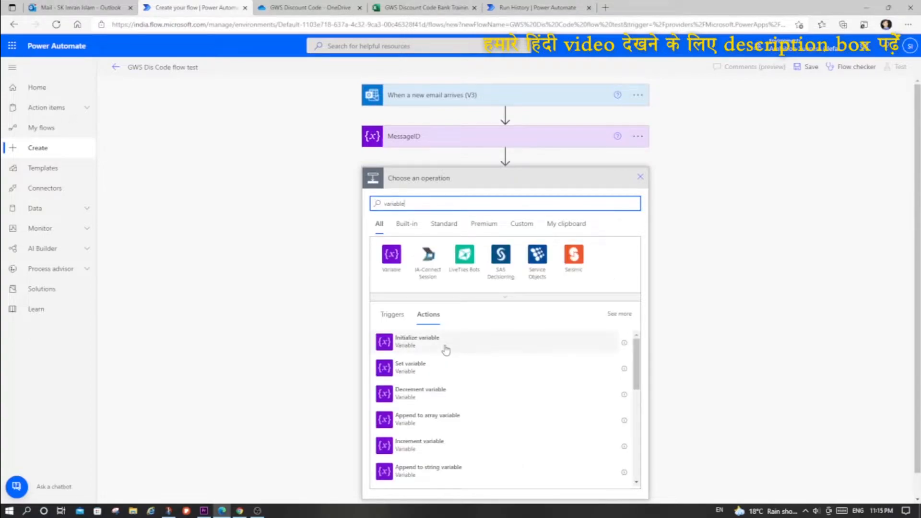
click(470, 341)
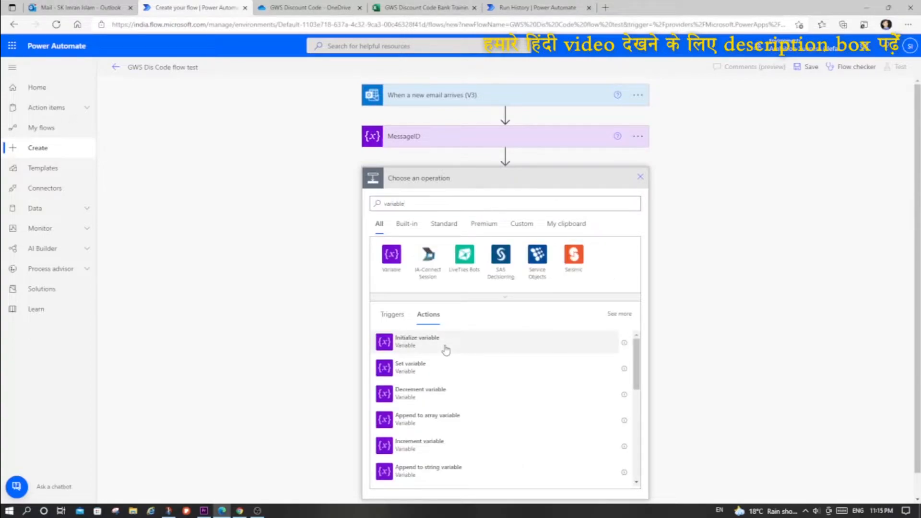
- Rename the new Initialize variable action as EmailBody and give its variable the name EmailBody too
click(638, 188)
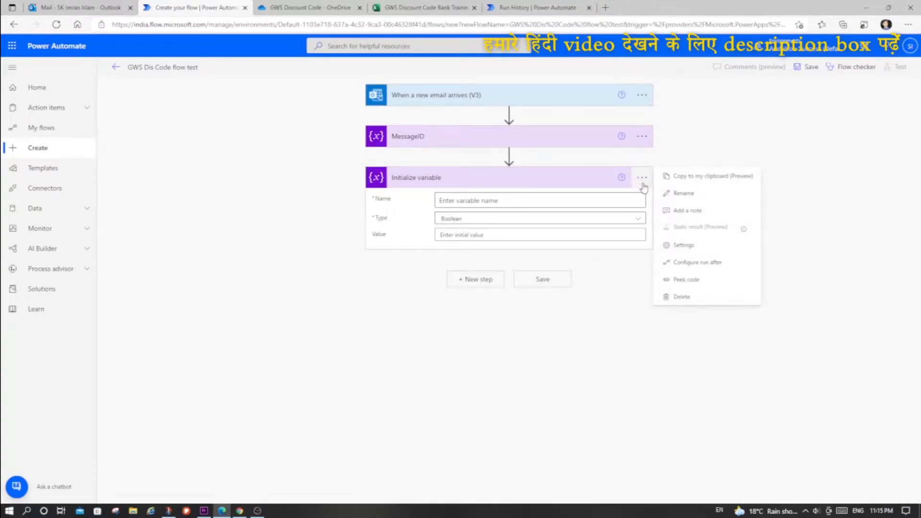
click(671, 196)
text(EmailBody)
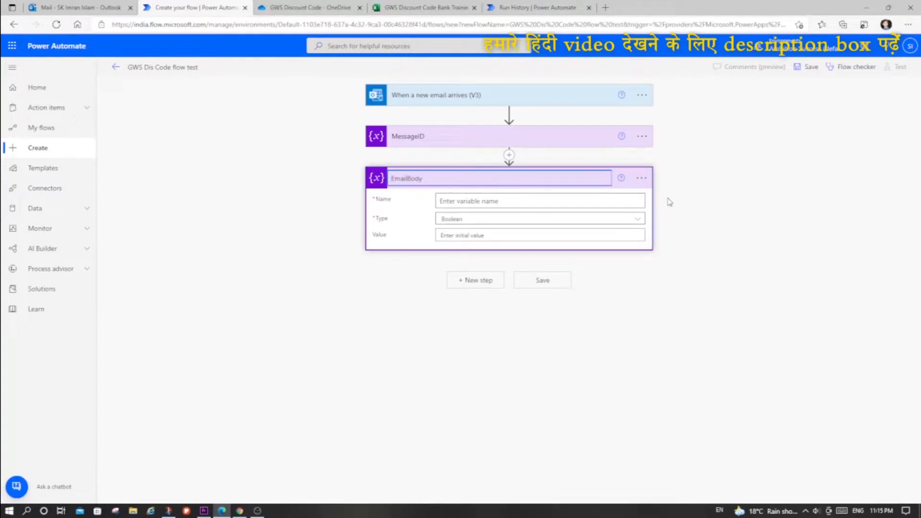
key(ctrl+a)
key(ctrl+c)
click(492, 199)
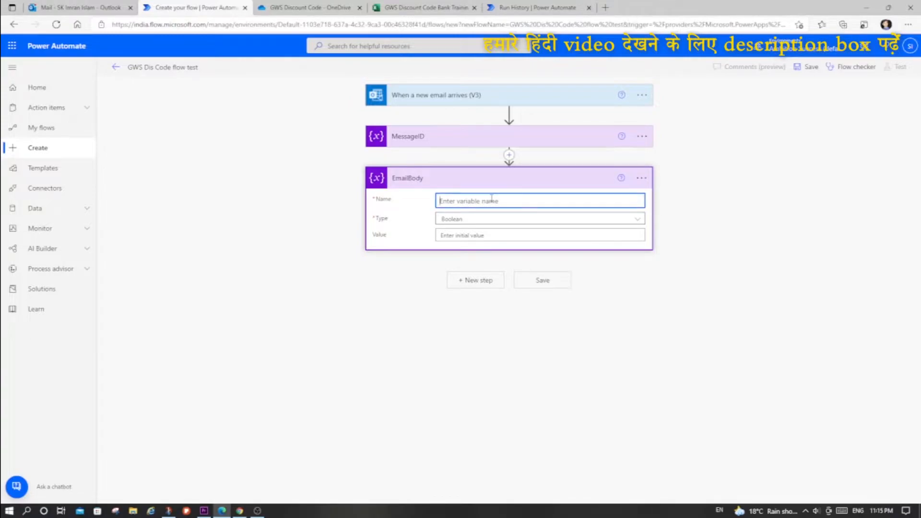
key(ctrl+v)
- Set the EmailBody variable's type to String and its value to the trigger's Body dynamic content, and collapse the action
click(490, 219)
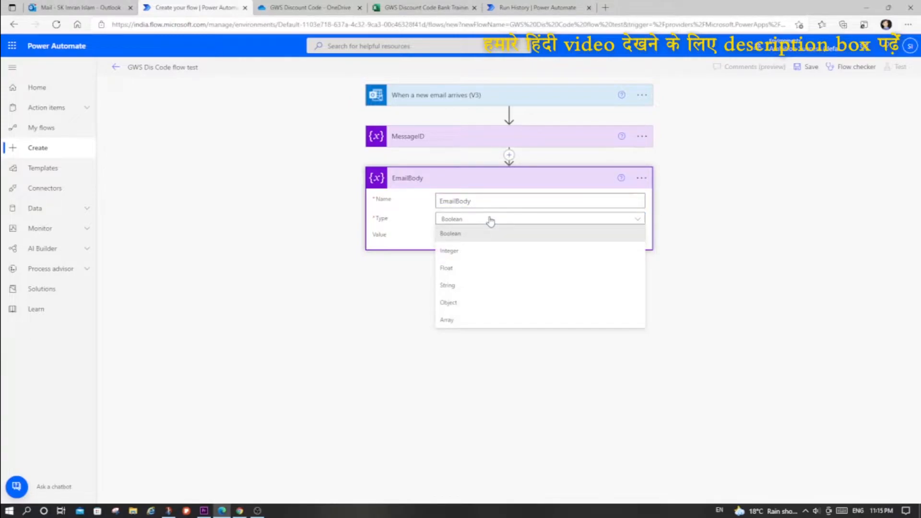
click(468, 288)
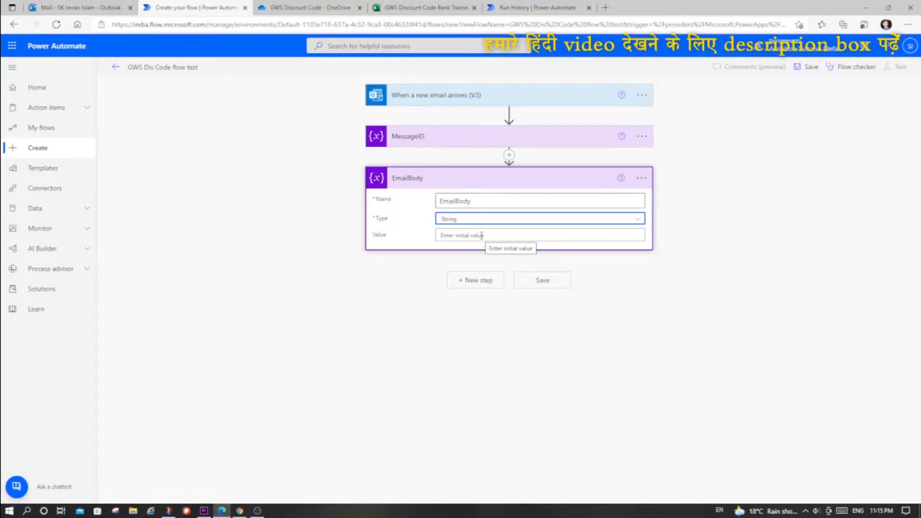
click(474, 236)
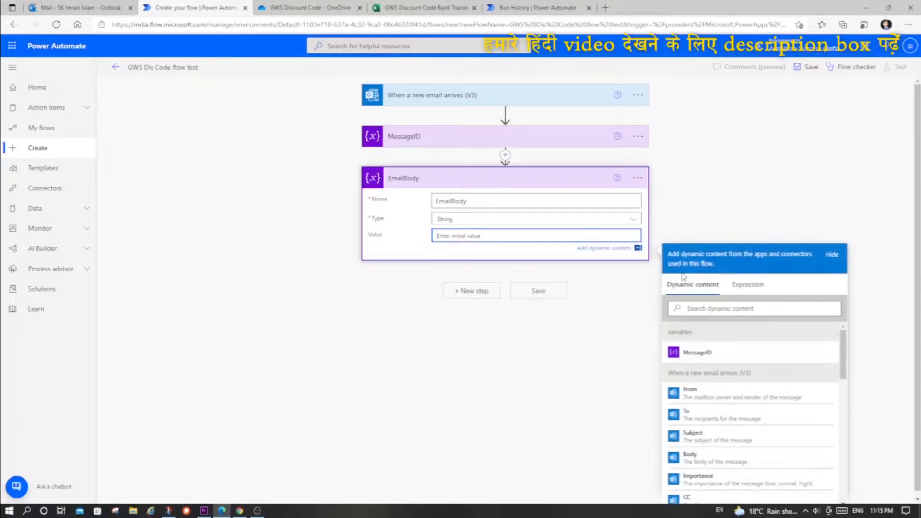
click(701, 459)
click(465, 185)
- Check the € symbol that closes the request ID in the Gmail message and return to Power Automate
key(alt+Tab)
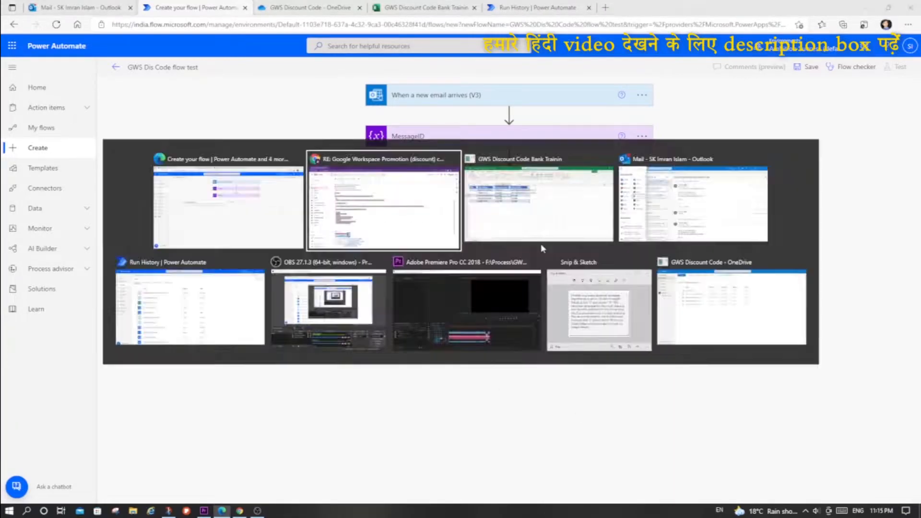
click(482, 267)
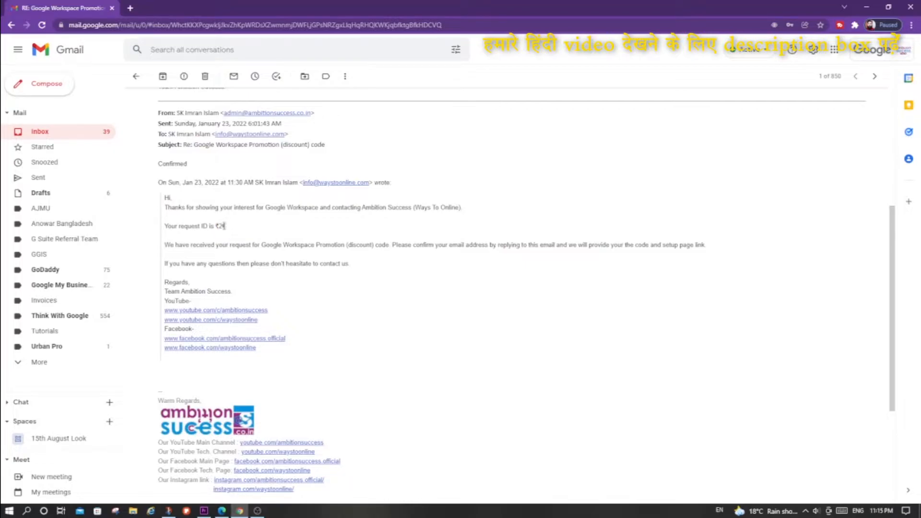
key(alt+Tab)
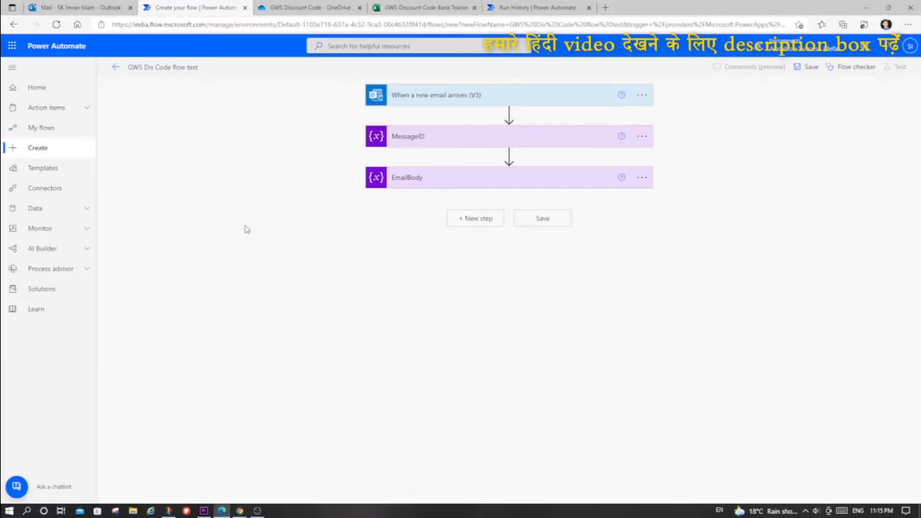
- Add a third Initialize variable action after EmailBody
click(486, 222)
text(v)
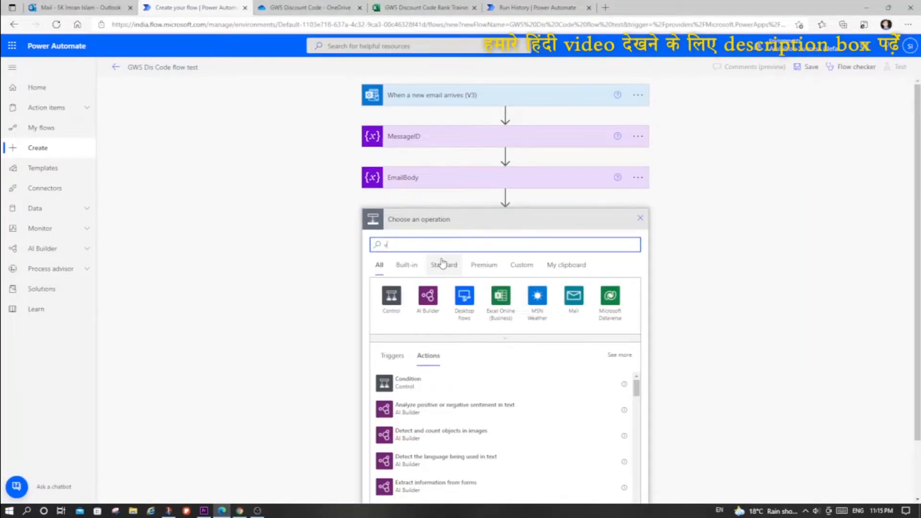
text(ariable)
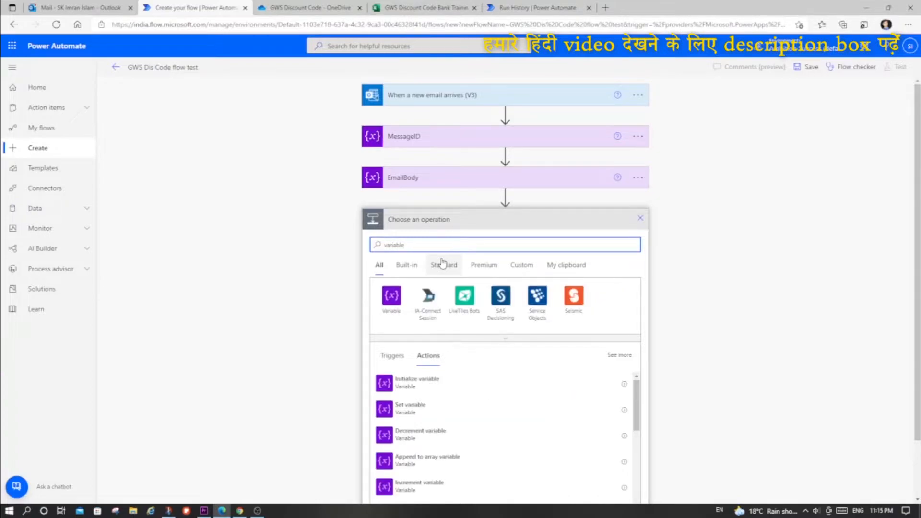
click(383, 384)
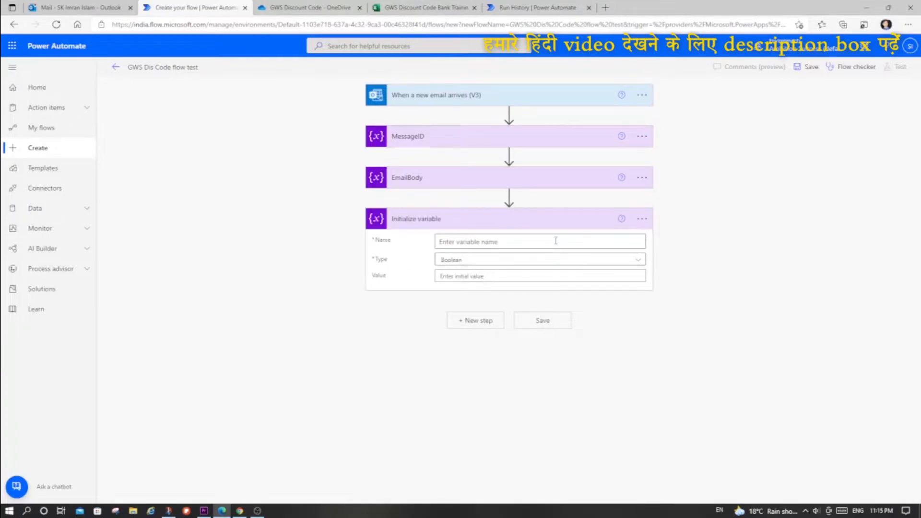
- Rename the third Initialize variable action as IndexOf €, taking the € symbol from the request ID in the Gmail message
click(642, 218)
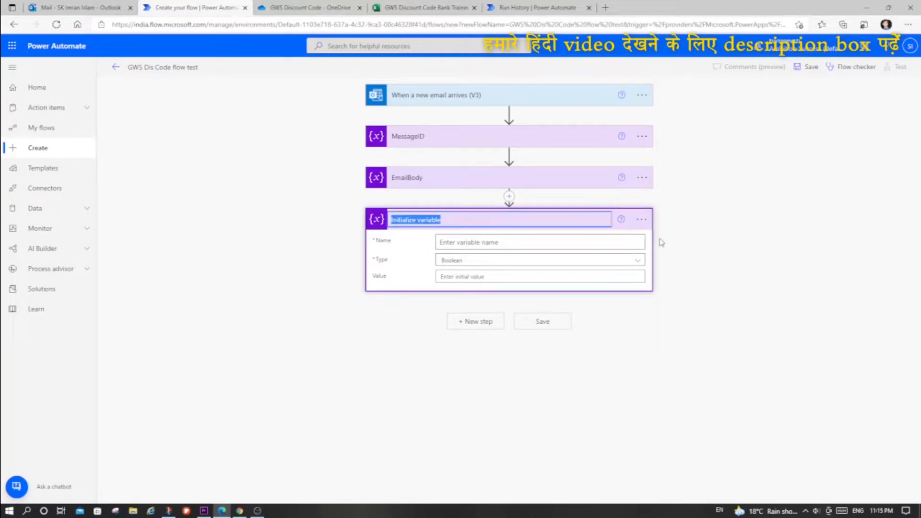
key(BackSpace)
text(IndexO)
key(alt+Tab)
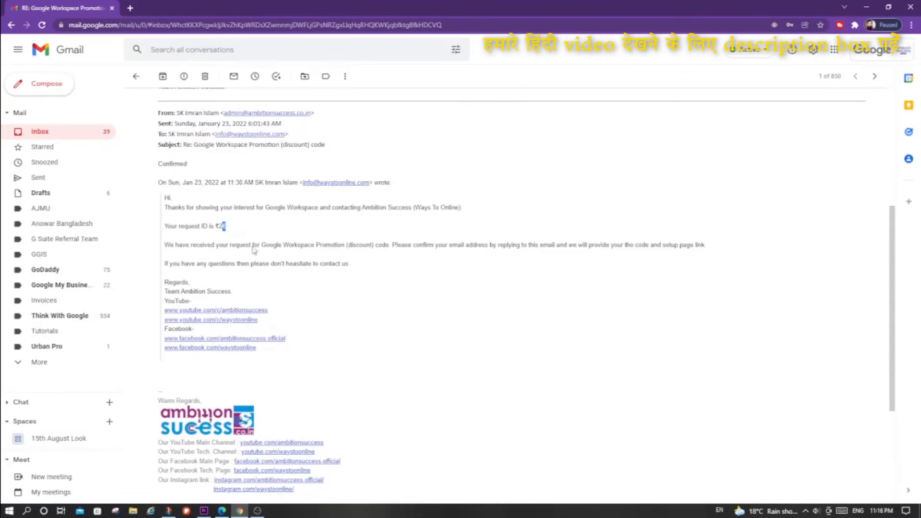
key(alt+Tab)
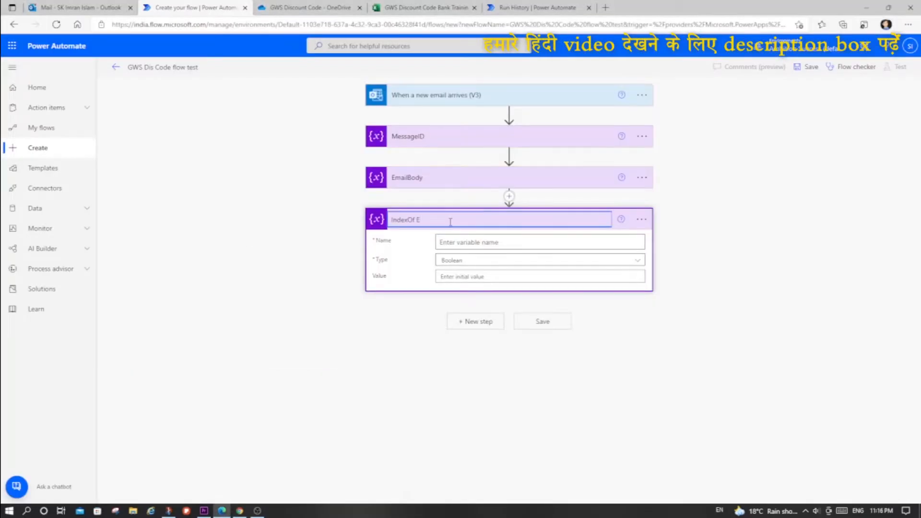
drag(417, 220, 422, 220)
key(BackSpace)
- Copy the action's title into its variable name and remove the space so that it reads IndexOf€
key(ctrl+a)
key(ctrl+c)
click(452, 242)
key(ctrl+v)
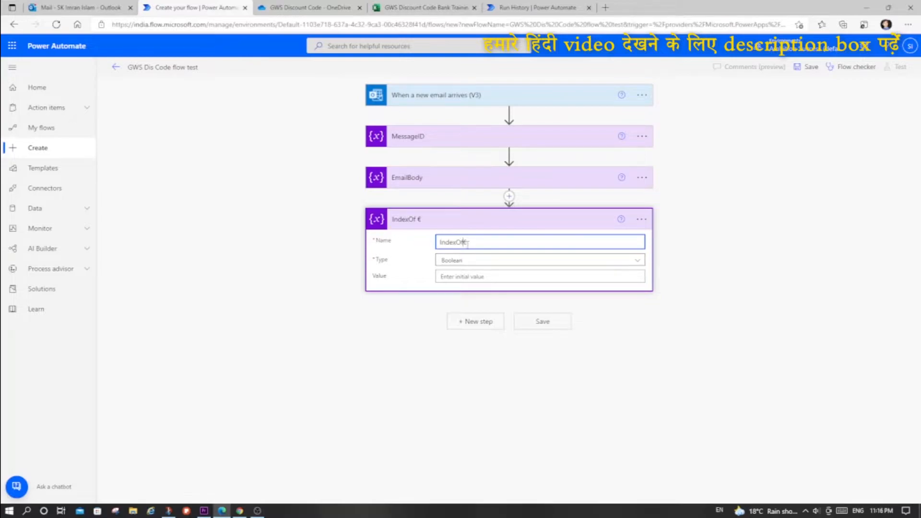
- Set the IndexOf€ variable's type to Integer and open the expression editor for its value
click(490, 263)
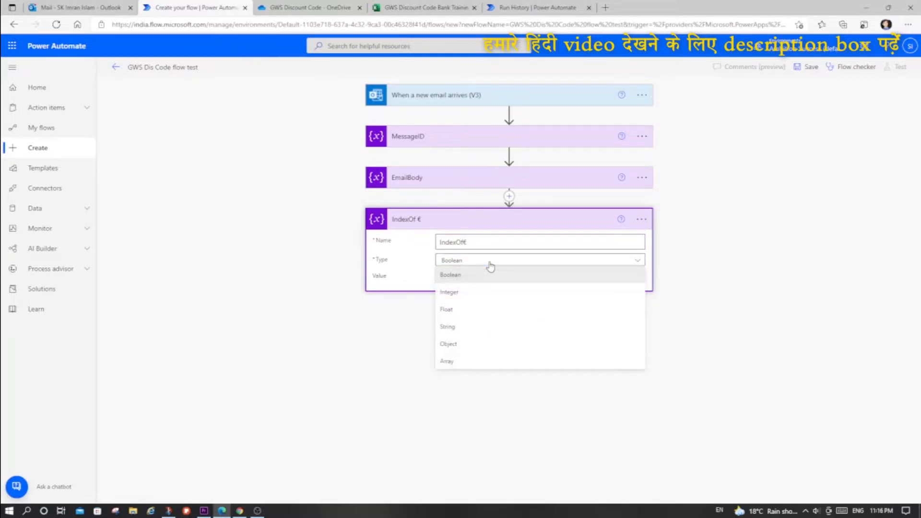
click(475, 292)
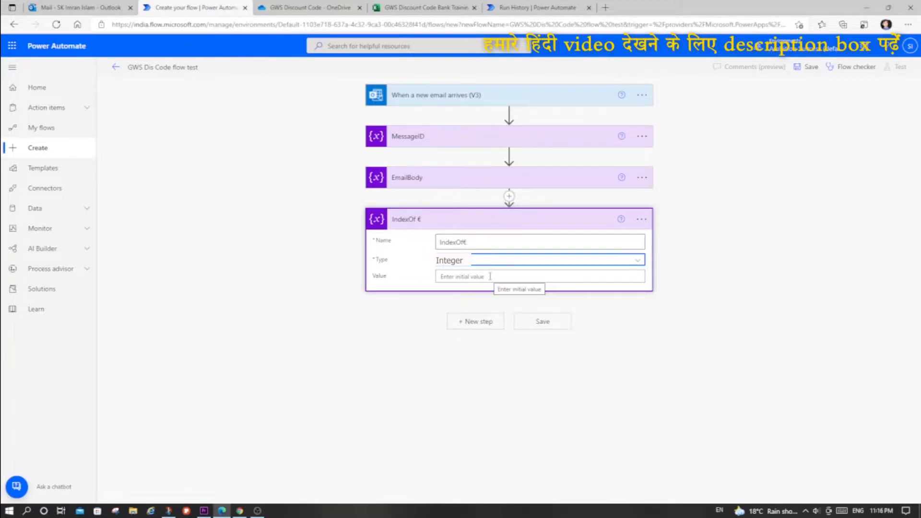
click(490, 277)
click(747, 326)
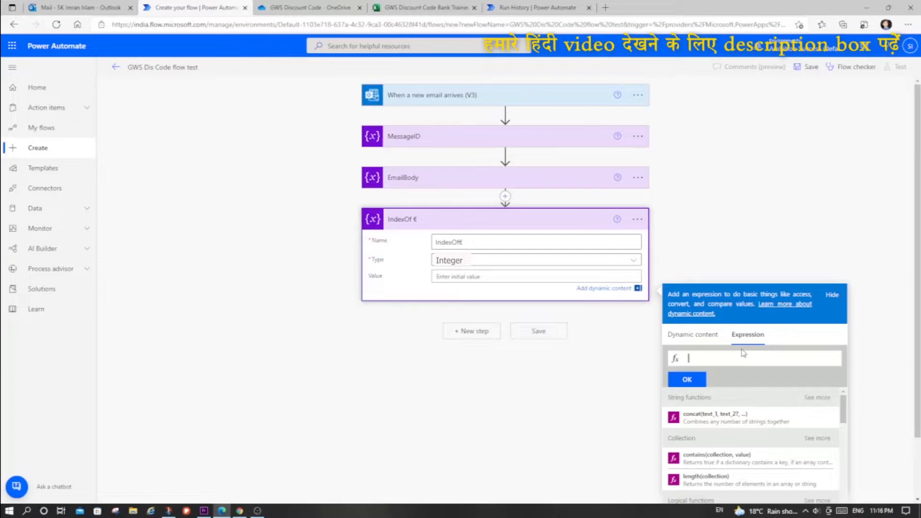
- Set the IndexOf€ variable's value to the expression indexOf(variables('EmailBody'),'€') and collapse the action
text(index)
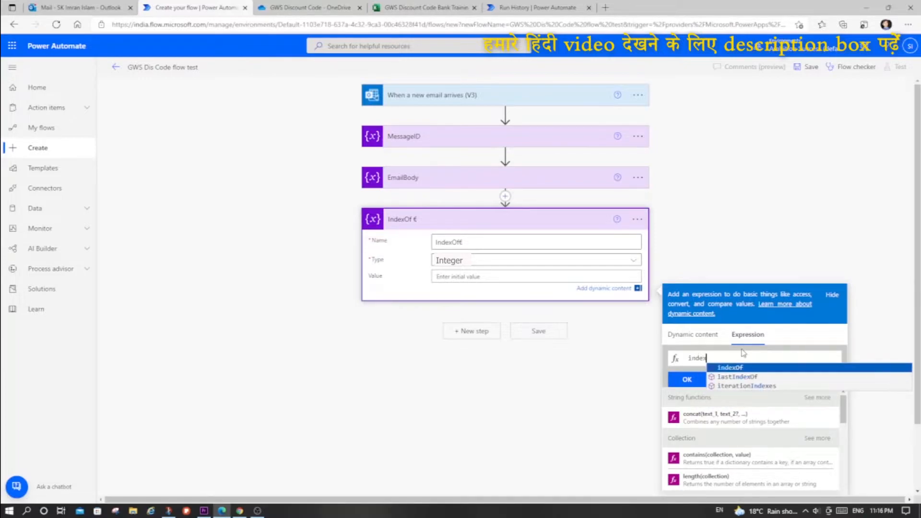
text(Of()
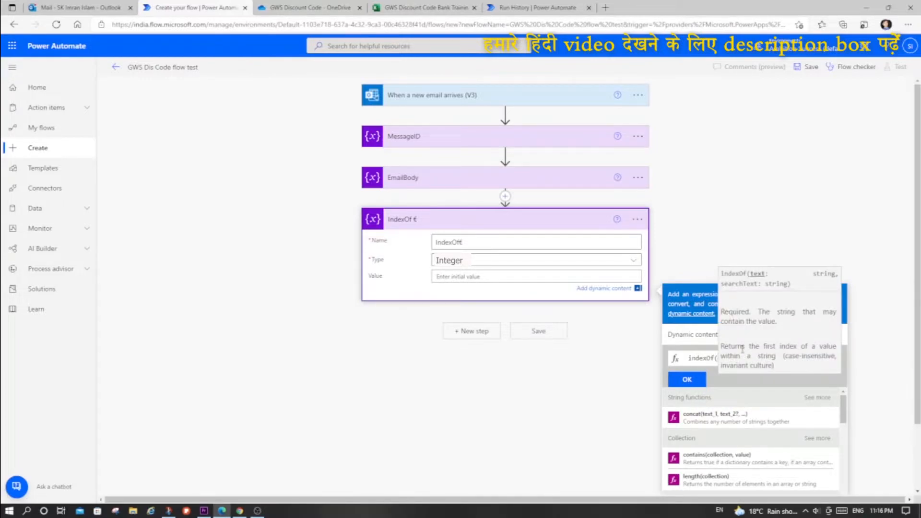
click(694, 332)
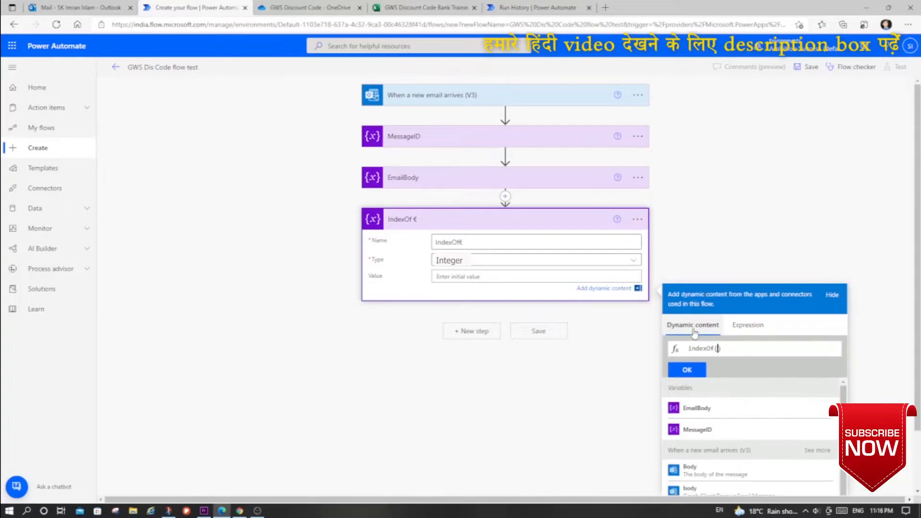
click(707, 412)
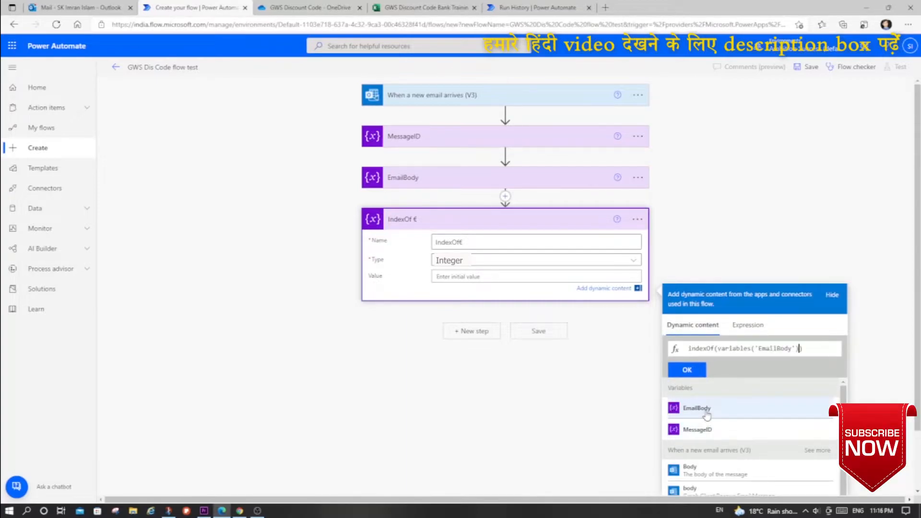
text(,)
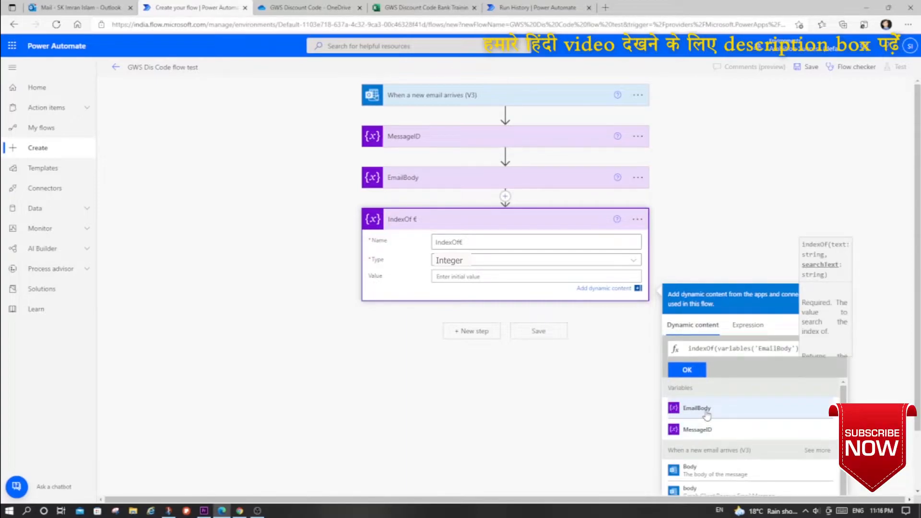
text('')
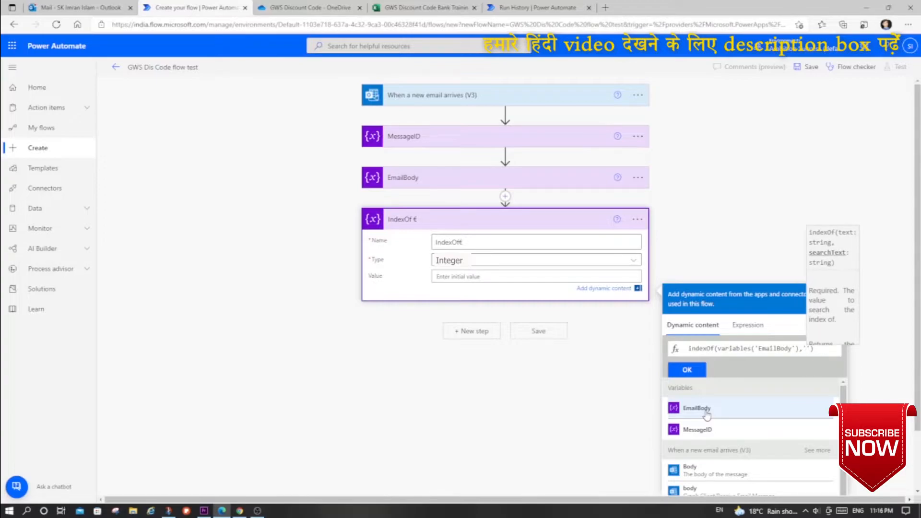
key(ctrl+v)
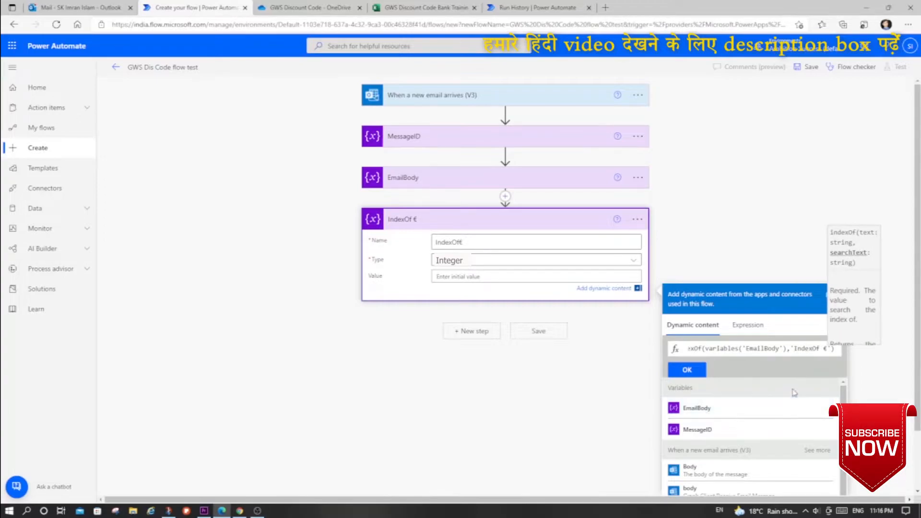
click(795, 349)
drag(794, 348, 821, 348)
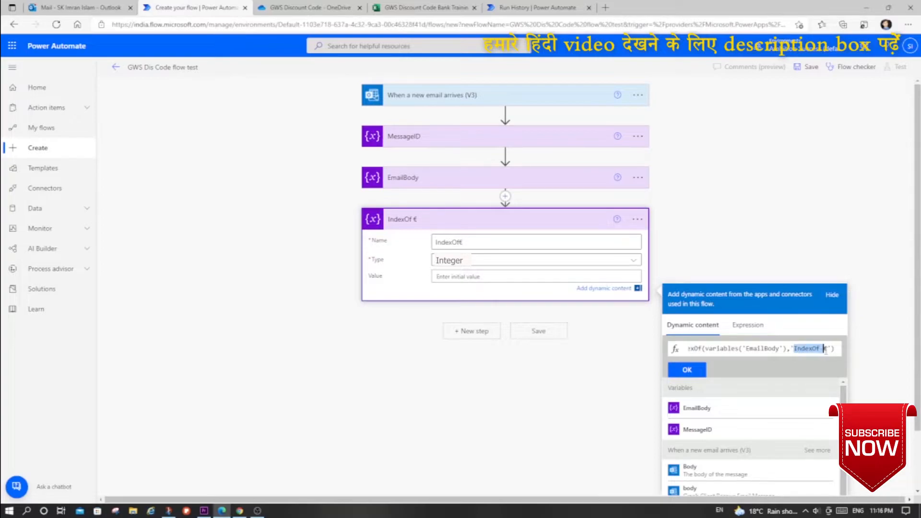
key(BackSpace)
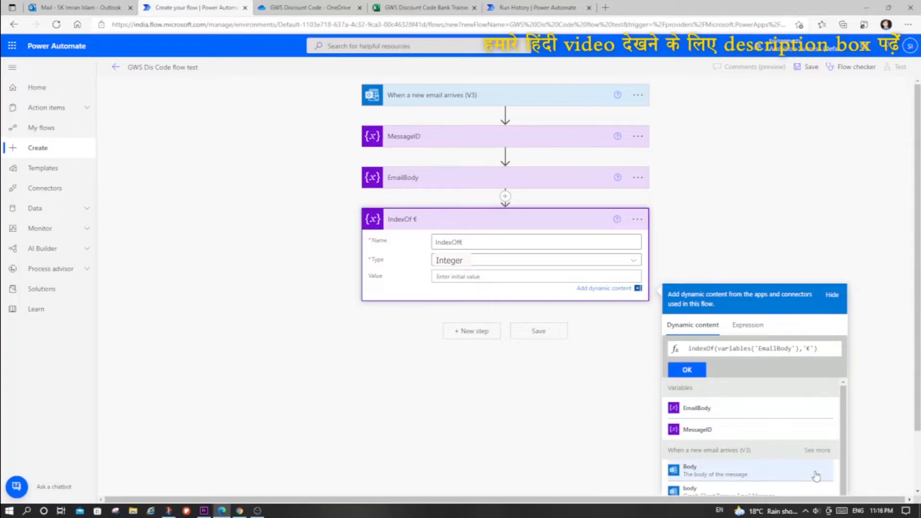
click(696, 373)
click(518, 221)
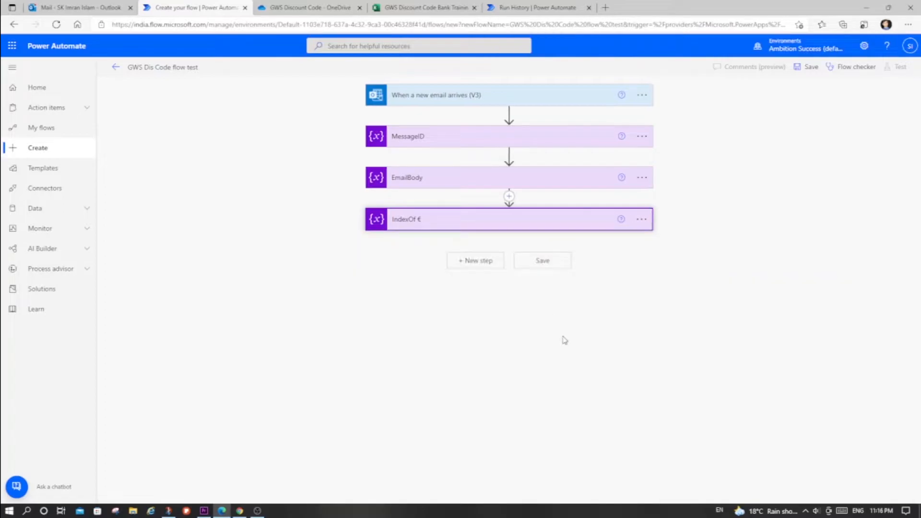
- Check the request ID's leading symbol in the Gmail message and add another Initialize variable action after IndexOf € in Power Automate
key(alt+Tab)
click(216, 225)
drag(217, 225, 220, 225)
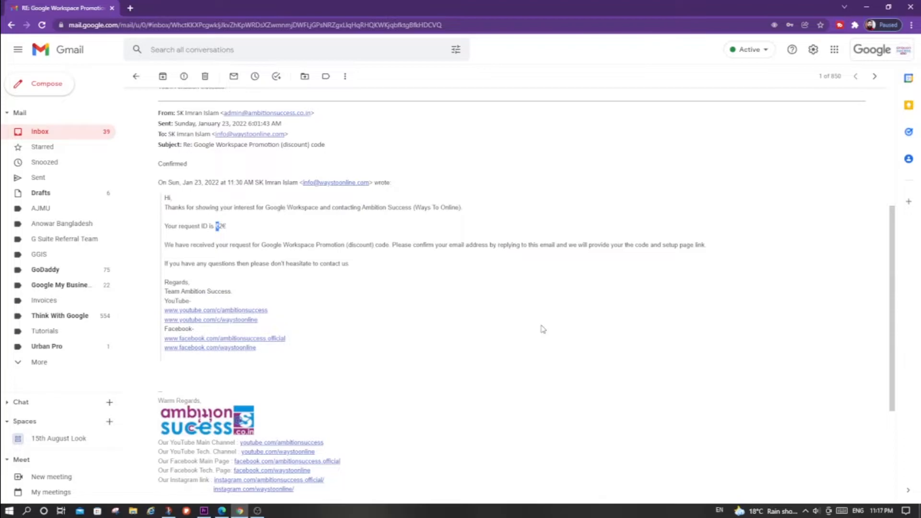
key(alt+Tab)
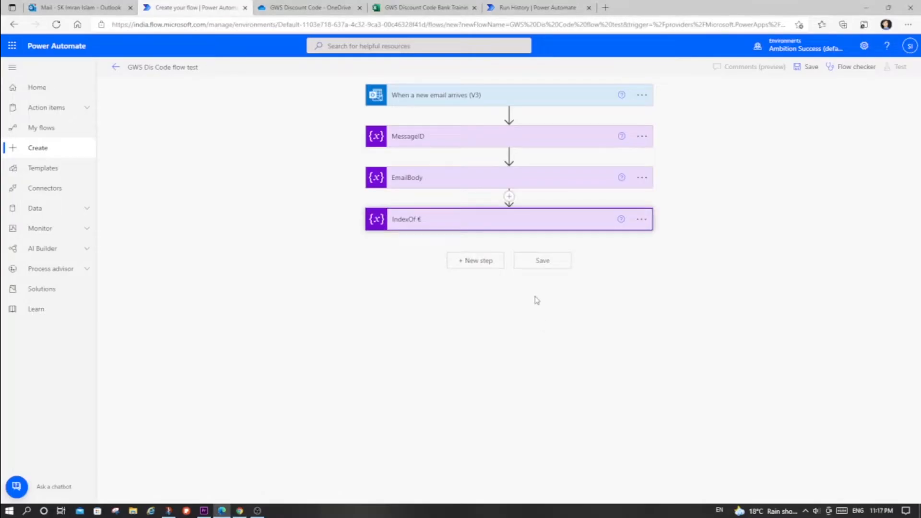
click(481, 260)
text(iariable)
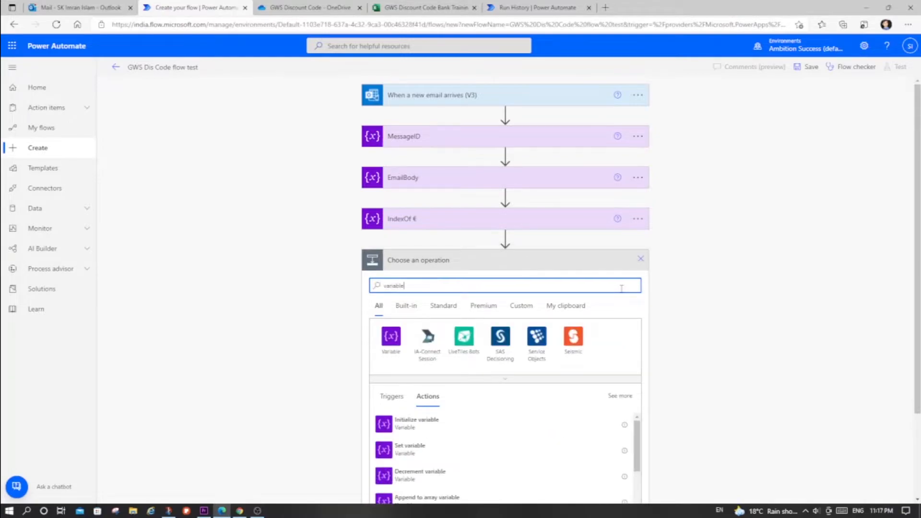
click(440, 424)
- Rename the new Initialize variable action below IndexOf € as IndexOf ₹
click(641, 260)
click(668, 293)
text(IndexOf )
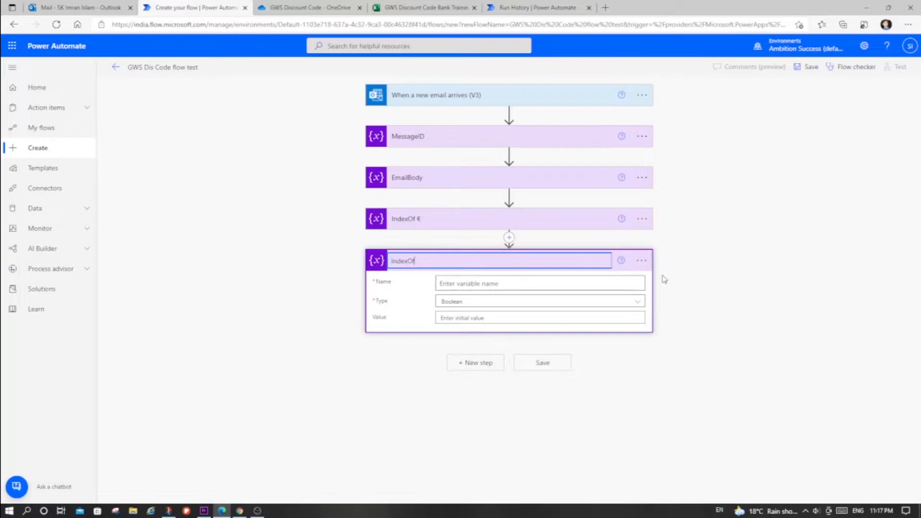
text(₹)
- Copy the IndexOf ₹ title into the variable name without the space and set the variable's type to Integer
key(ctrl+a)
key(ctrl+c)
click(575, 284)
key(ctrl+v)
key(shift+Left)
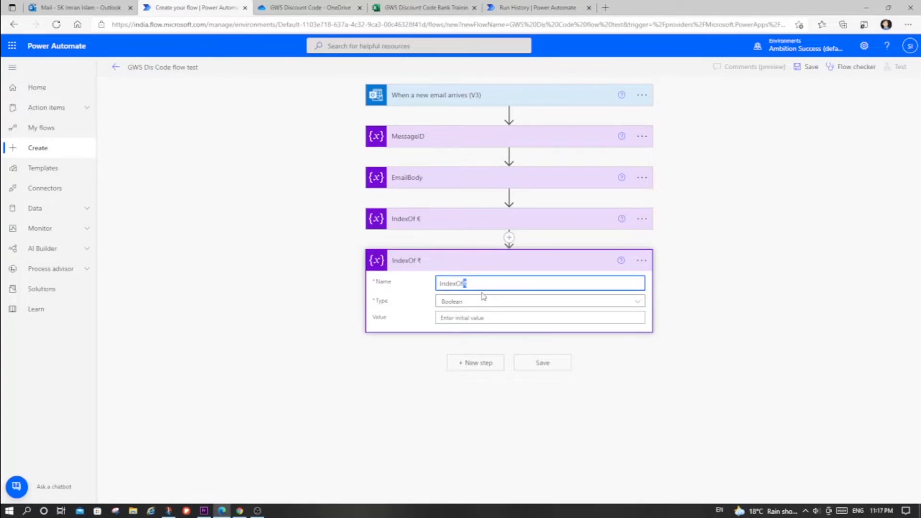
click(614, 304)
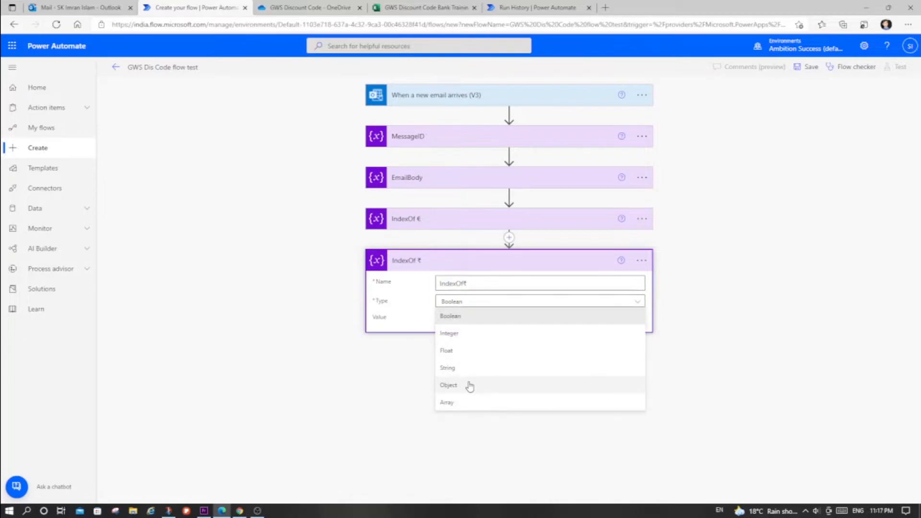
click(461, 335)
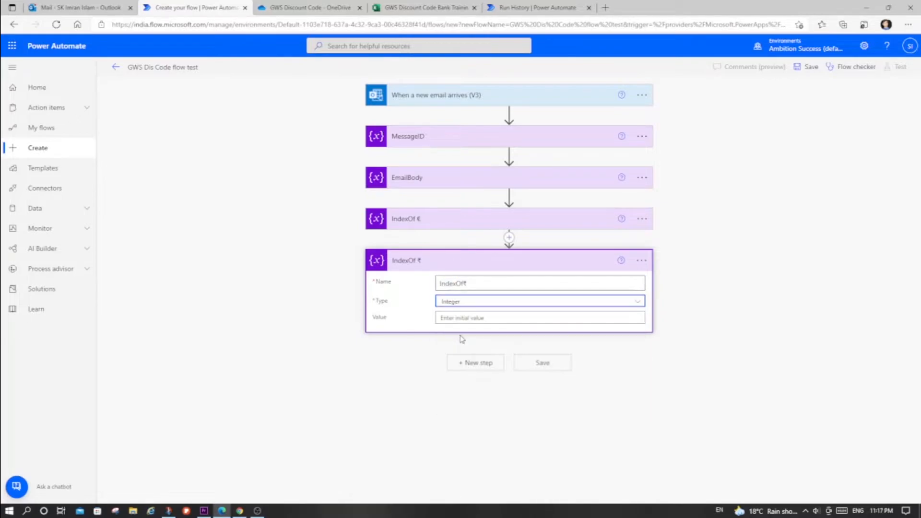
- Set the IndexOf₹ variable's value to the expression indexOf(variables('EmailBody'), '₹') and collapse the action
click(586, 315)
click(748, 376)
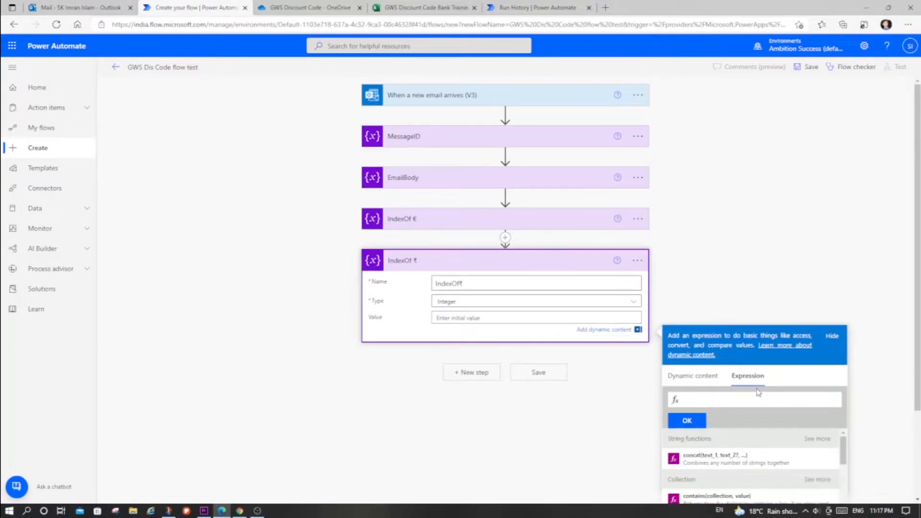
text(inx)
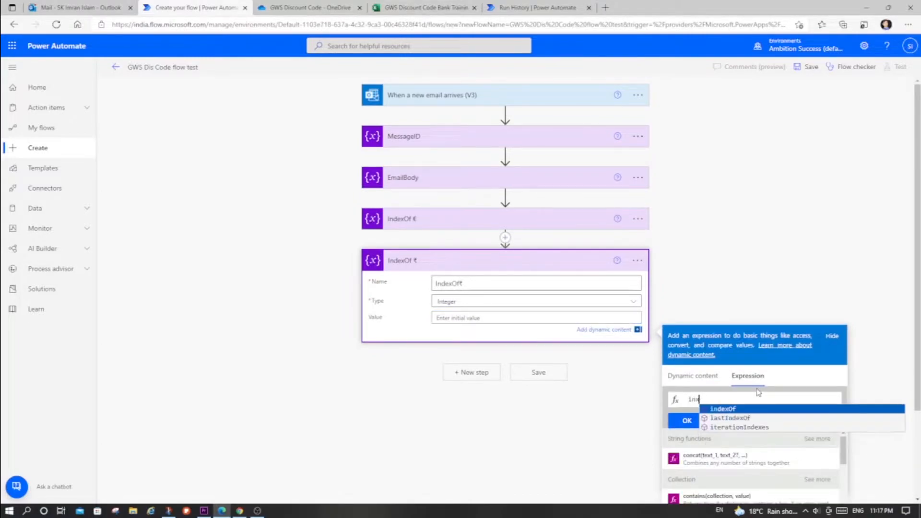
key(BackSpace)
text(dexOf()
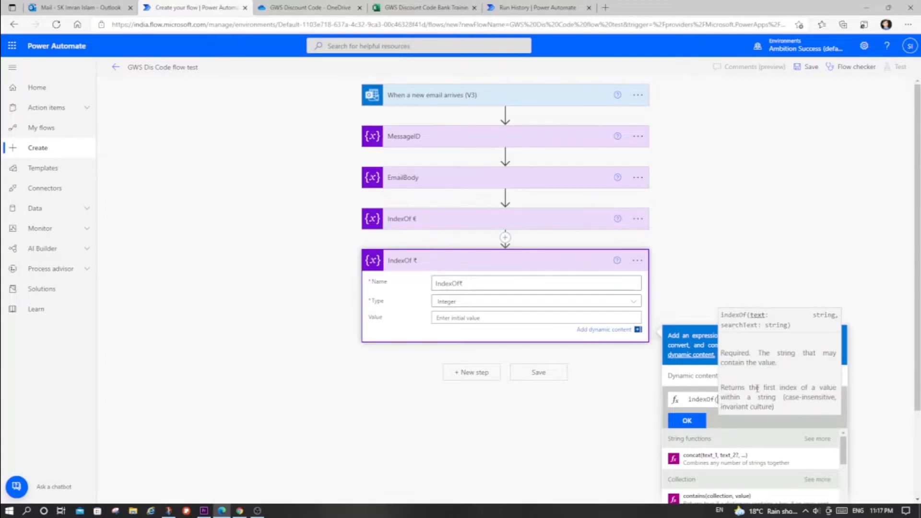
click(694, 376)
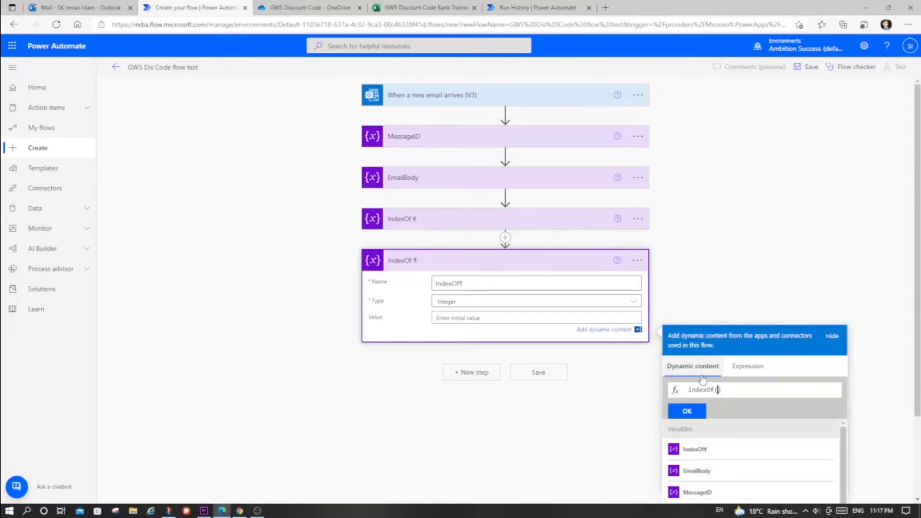
click(719, 472)
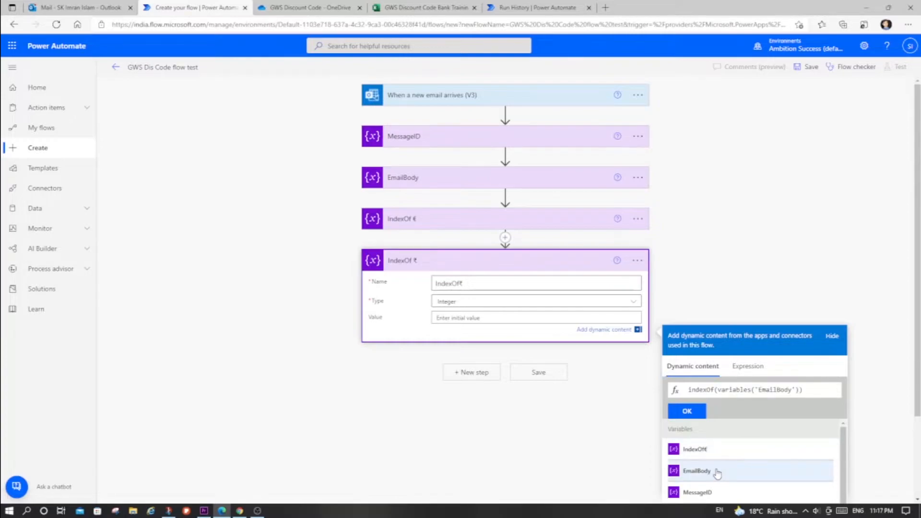
text(, '₹)
click(691, 412)
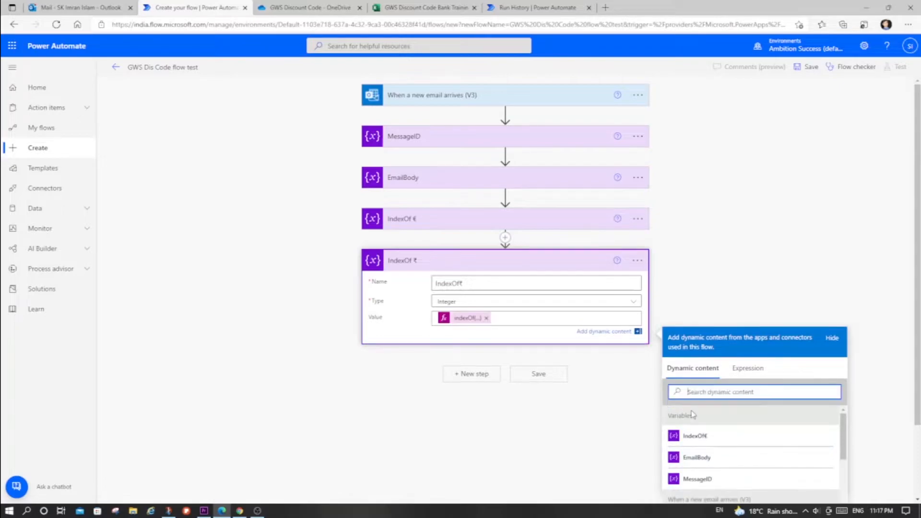
click(530, 263)
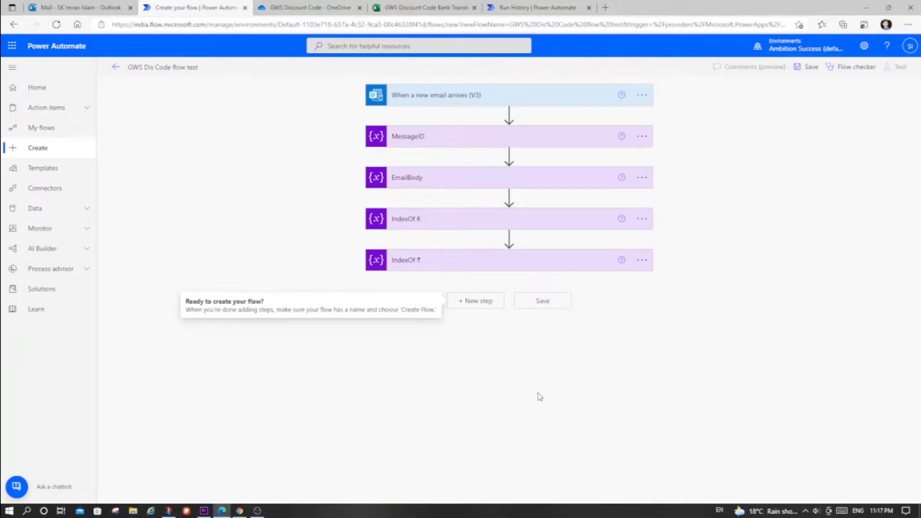
- Examine the part of the request ID between the ₹ and € symbols in the Gmail message and return to the flow
key(alt+Tab)
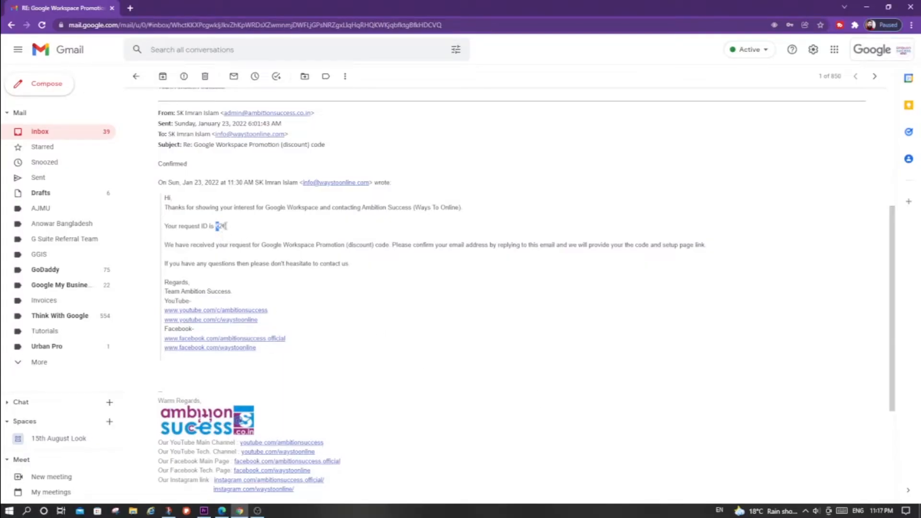
click(221, 226)
double_click(219, 226)
double_click(220, 226)
click(219, 226)
double_click(218, 226)
click(221, 226)
double_click(221, 226)
key(alt+Tab)
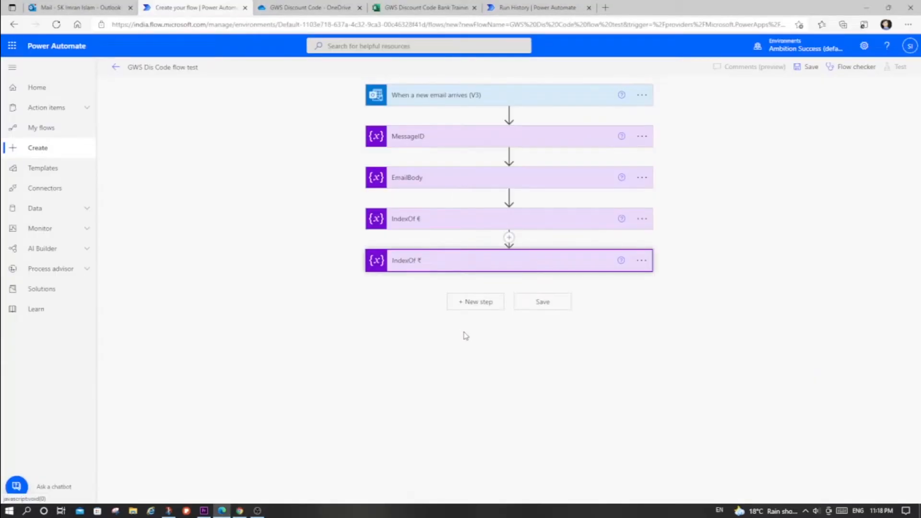
key(alt+Tab)
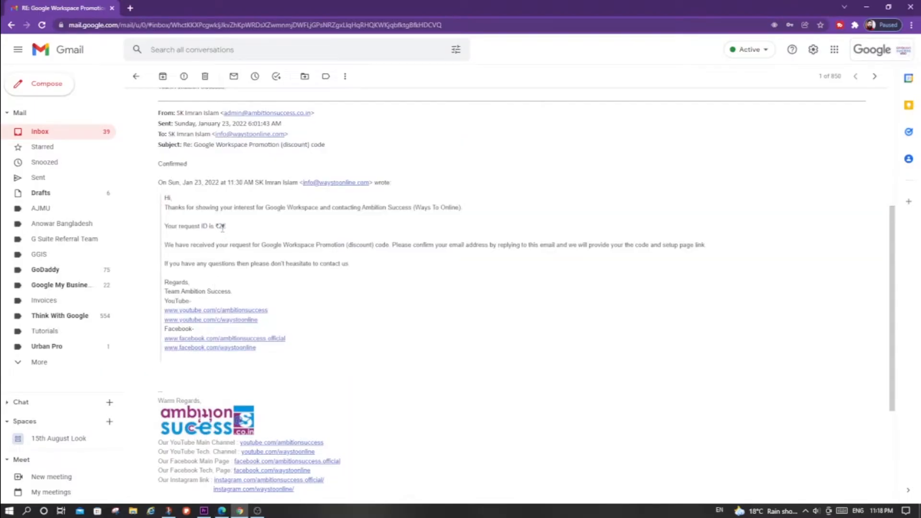
double_click(218, 226)
key(alt+Tab)
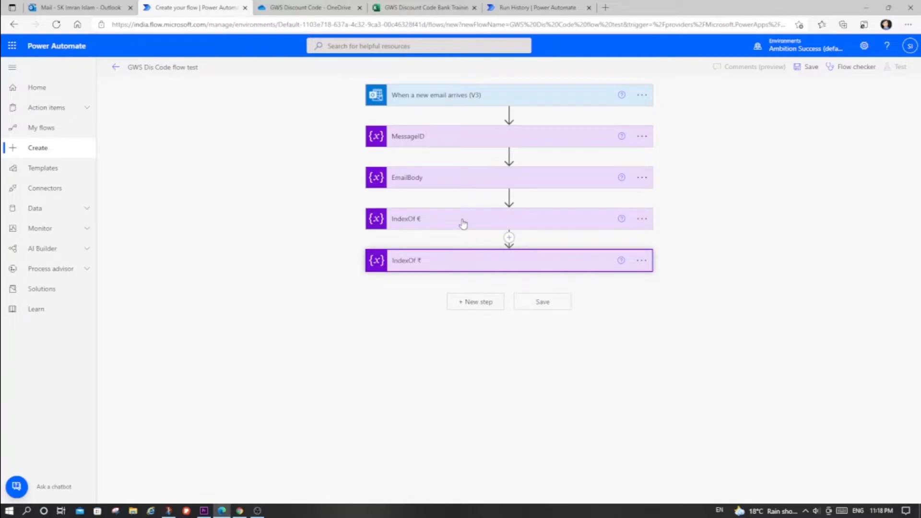
- Add an Initialize variable action after IndexOf ₹
click(474, 302)
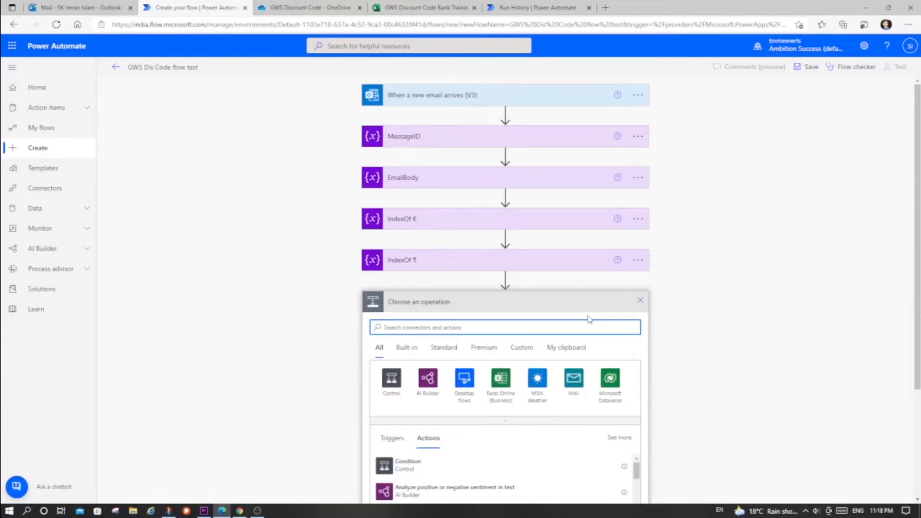
scroll(589, 320, down, 3)
text(variable)
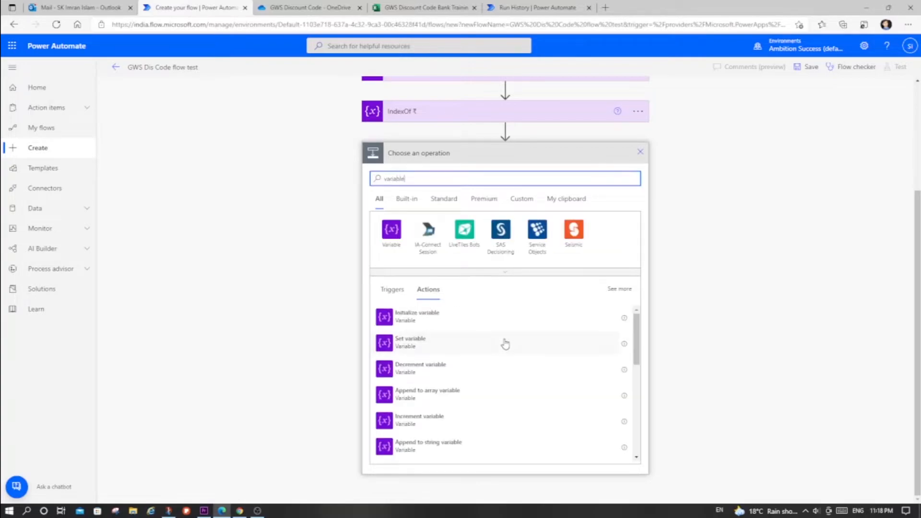
click(435, 318)
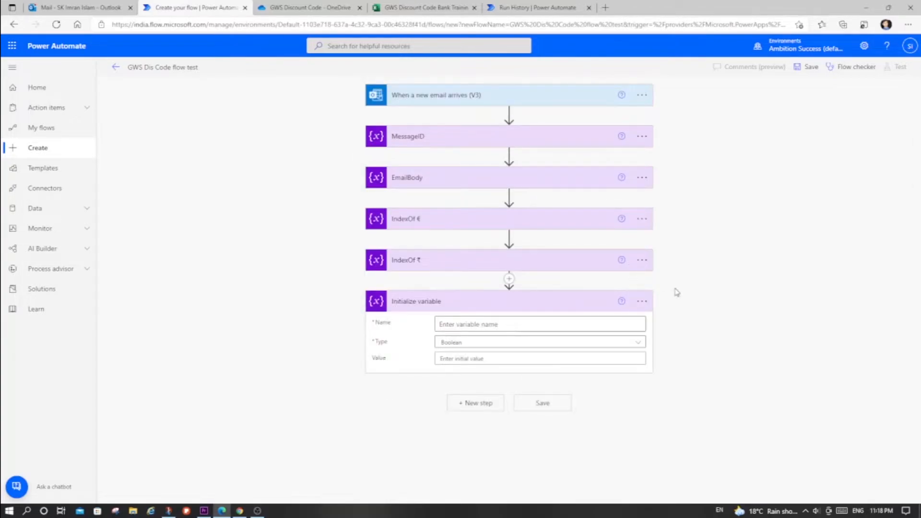
- Rename the Initialize variable action below IndexOf ₹ as IndexOf Req ID
click(642, 302)
click(676, 317)
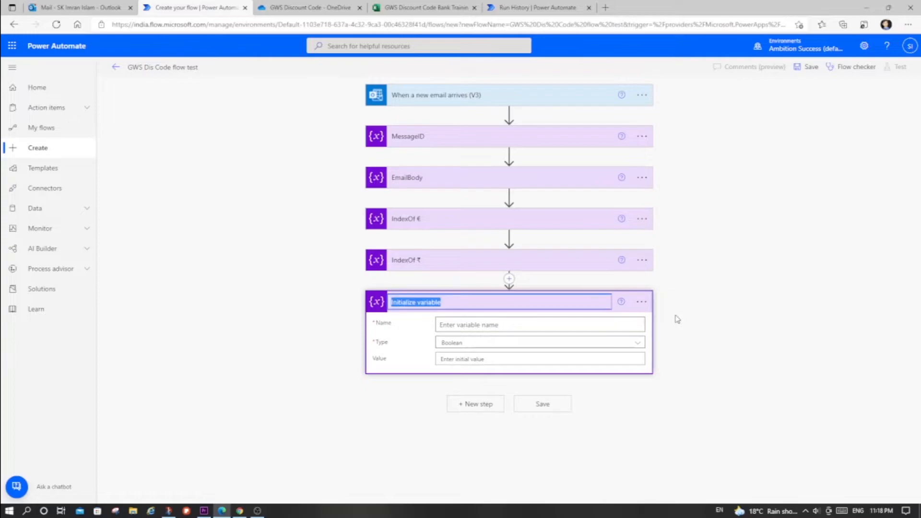
text(Index)
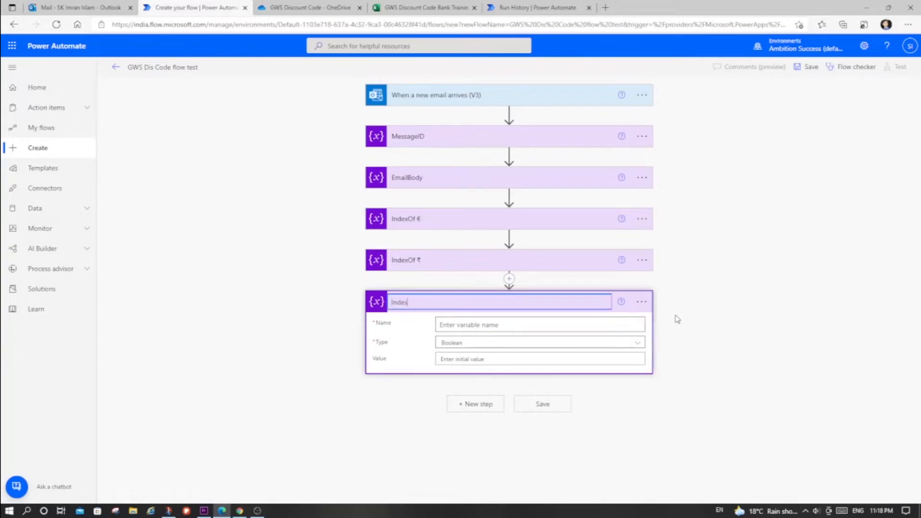
text(Of Req ID)
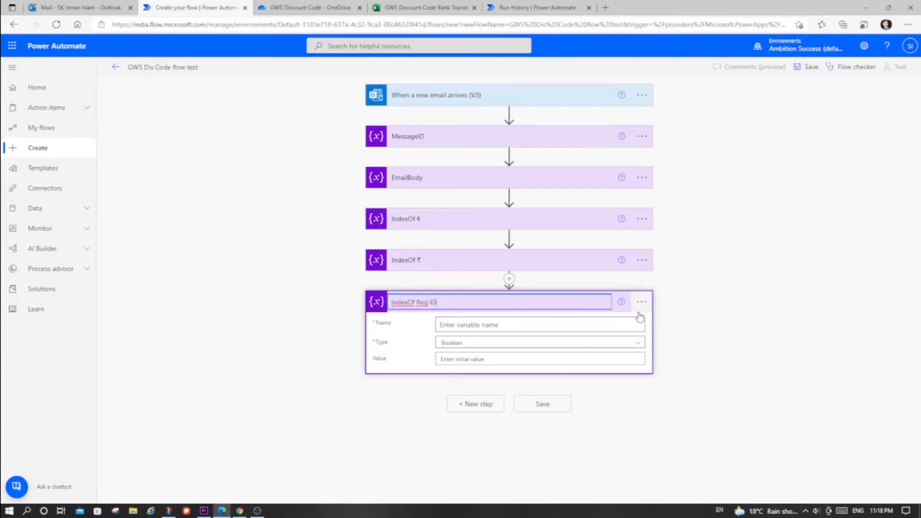
- Name the variable in the IndexOf Req ID action IndexOfReqID and set its type to Integer
click(581, 329)
text(In)
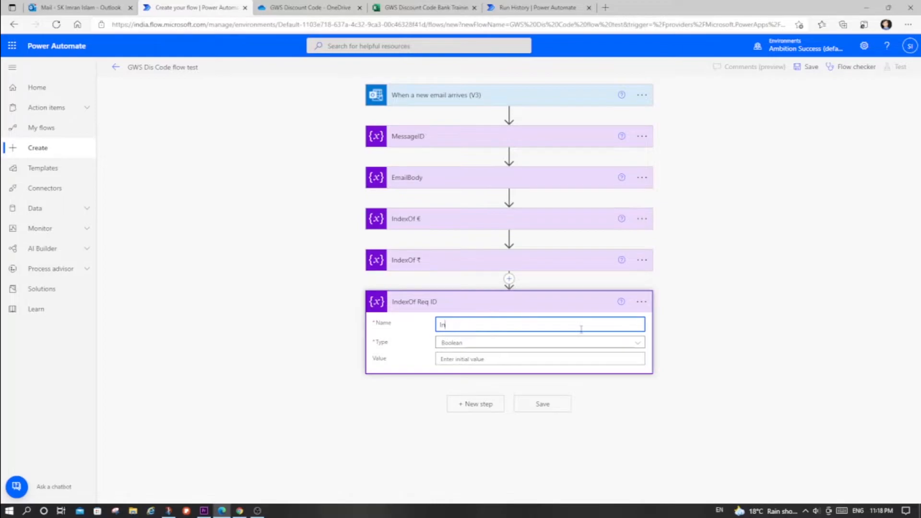
text(dexOfReqID)
click(576, 344)
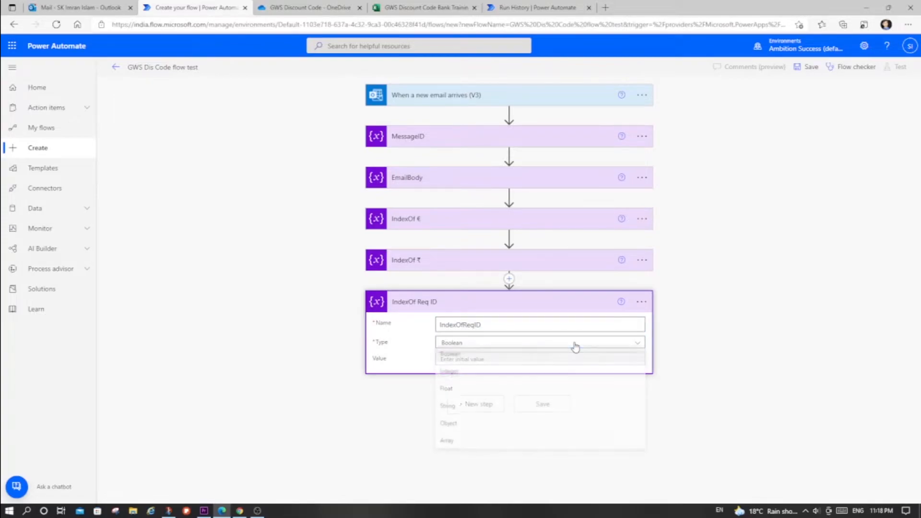
click(511, 384)
- Start an expression for the IndexOfReqID variable's value with the math function add()
click(494, 359)
click(748, 290)
scroll(759, 377, down, 10)
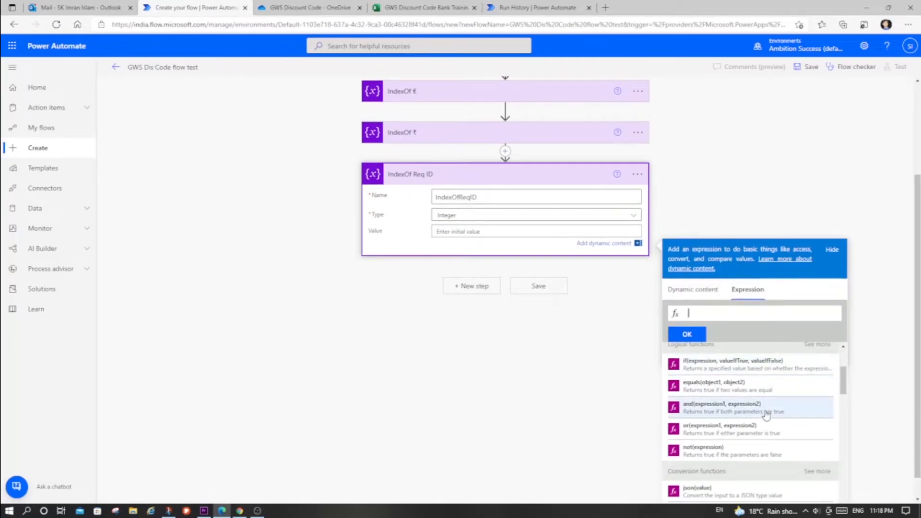
scroll(765, 414, down, 3)
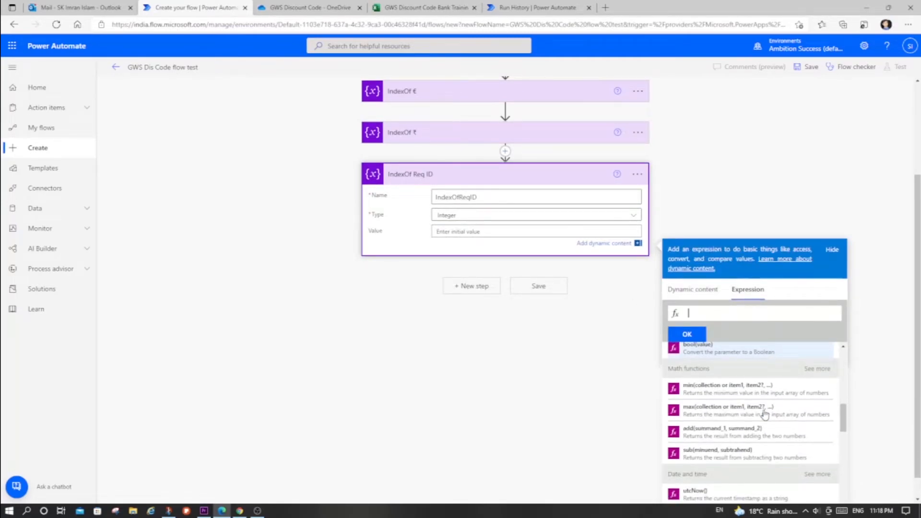
scroll(765, 415, up, 1)
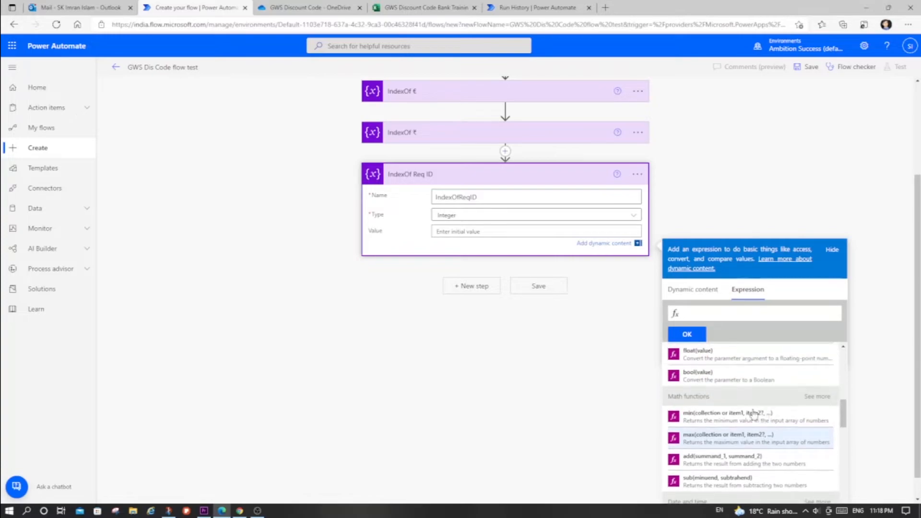
click(818, 397)
scroll(818, 398, down, 1)
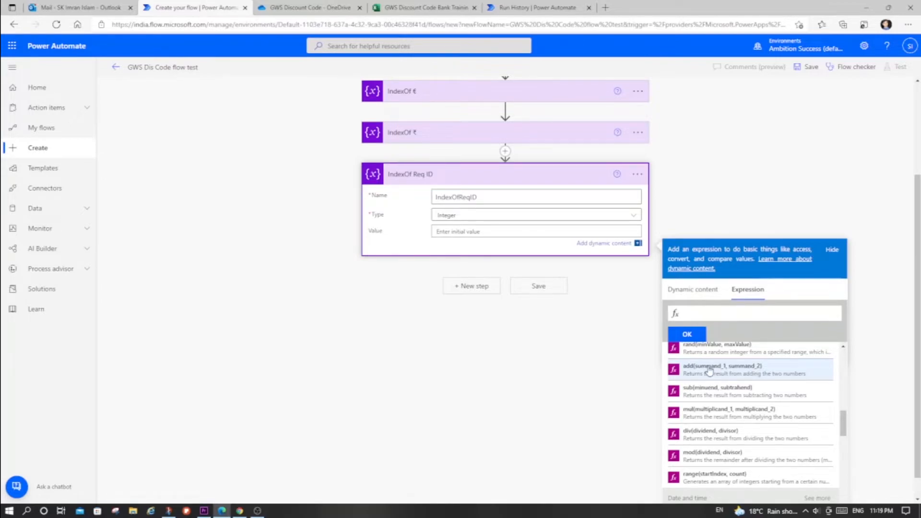
click(710, 371)
- Complete the IndexOfReqID value expression as add(variables('IndexOf₹'),1), apply it and collapse the action
click(693, 291)
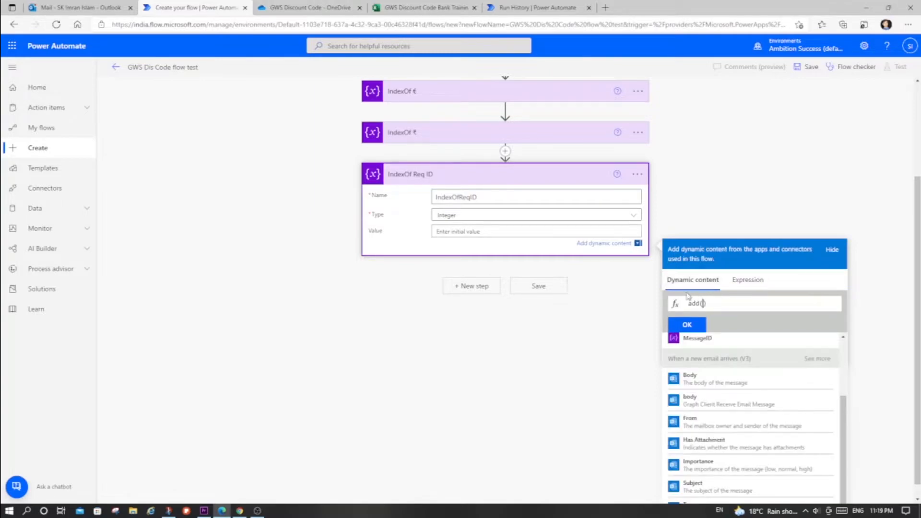
scroll(757, 376, up, 2)
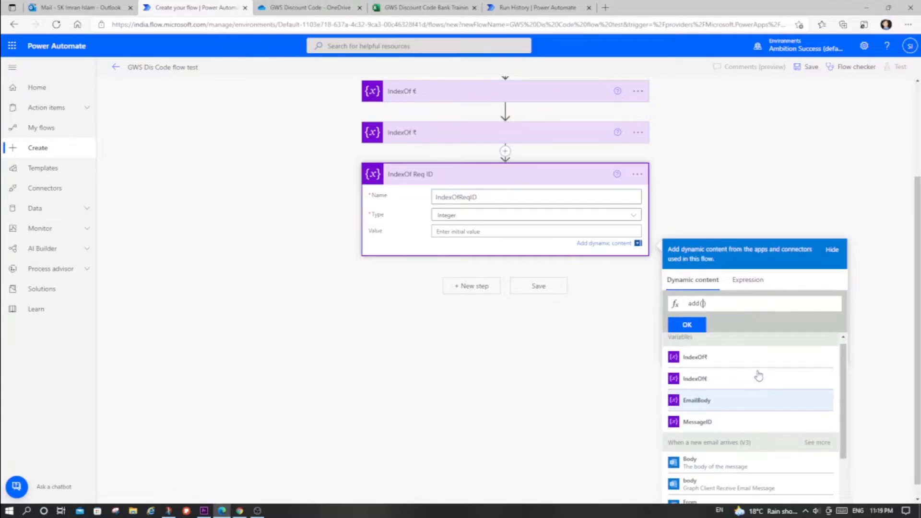
click(711, 360)
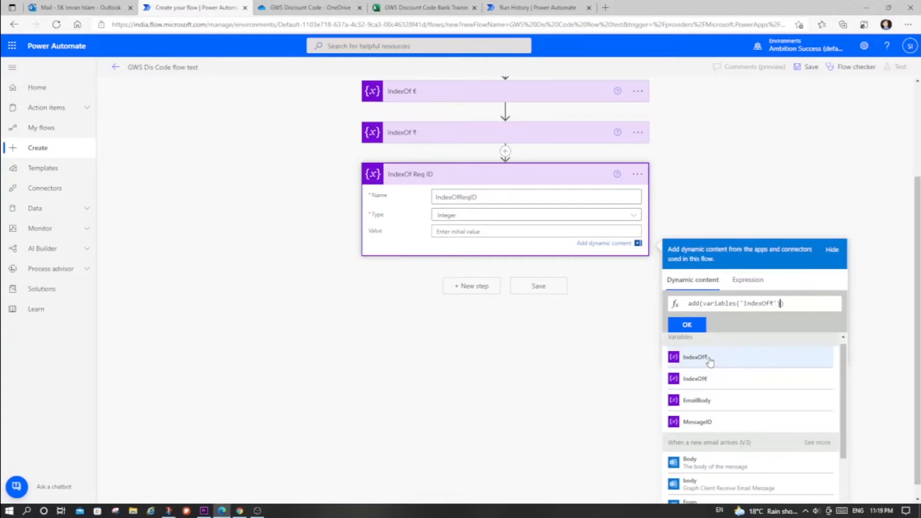
text(,1)
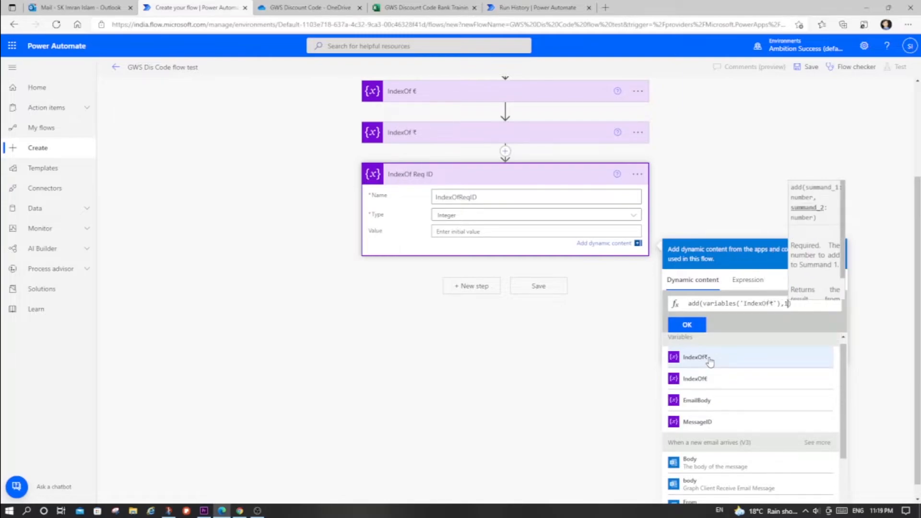
click(690, 325)
click(568, 179)
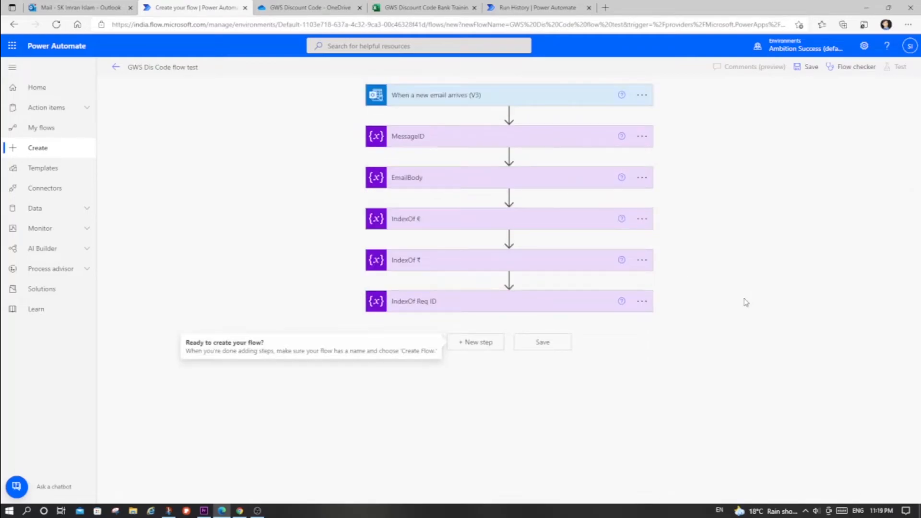
- Examine the request ID and its surrounding ₹ and € symbols in the Gmail message, then return to the flow
key(alt+Tab)
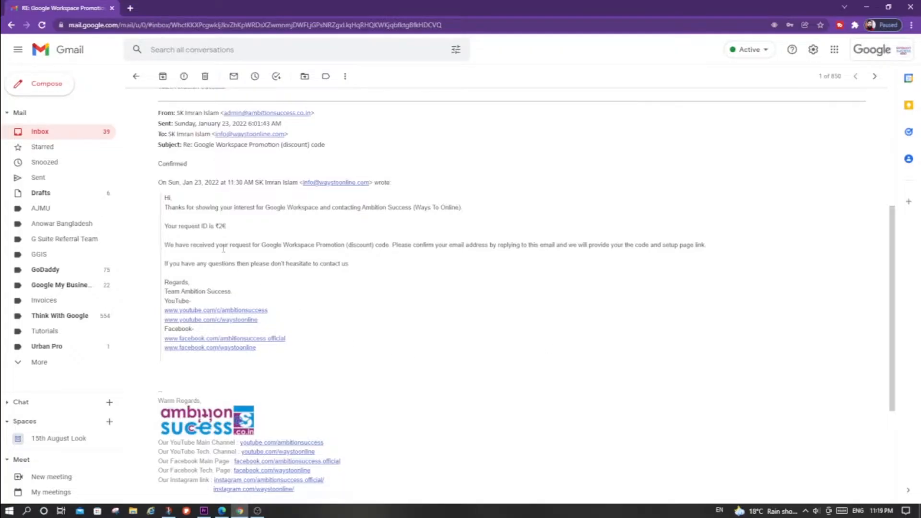
double_click(220, 226)
triple_click(221, 225)
click(220, 225)
click(223, 232)
key(alt+Tab)
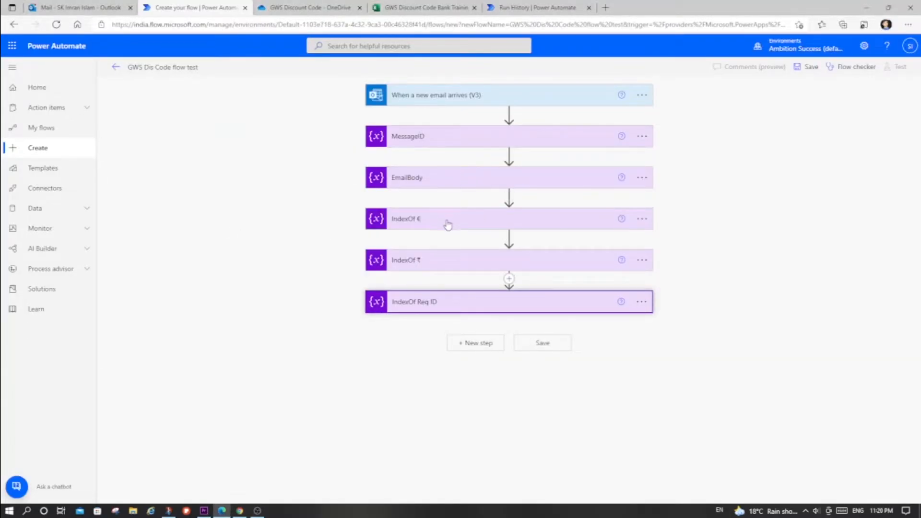
key(Tab)
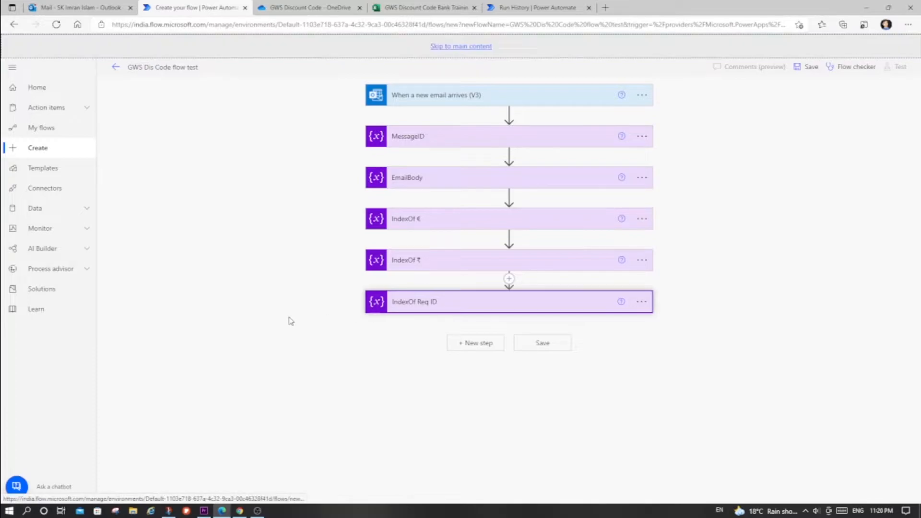
key(alt+Tab)
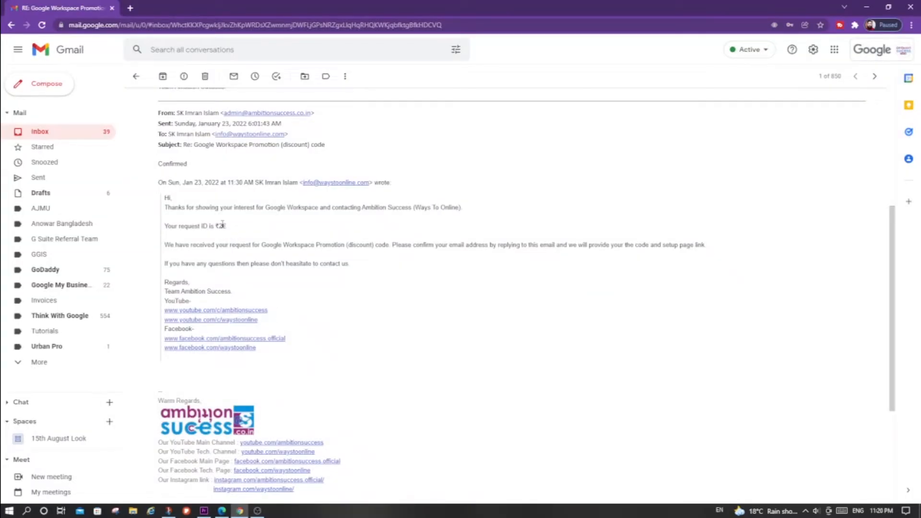
drag(222, 224, 229, 231)
key(alt+Tab)
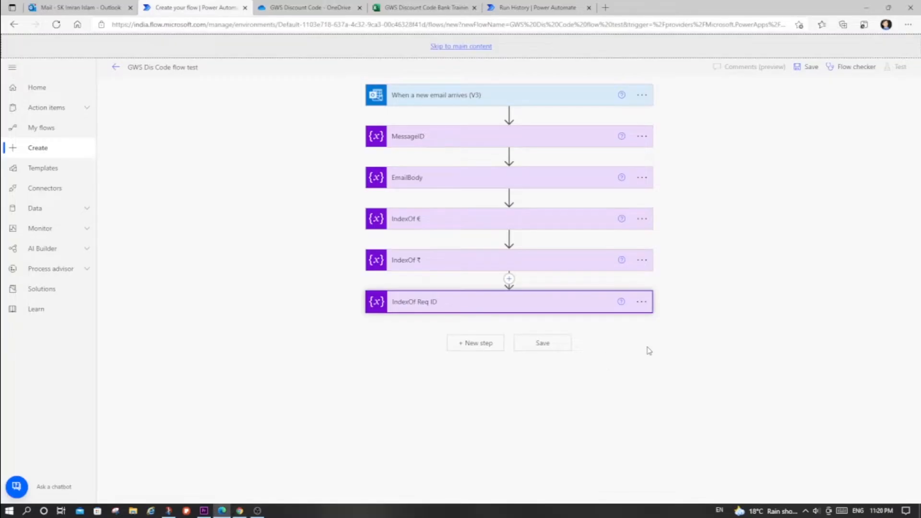
- Add an Initialize variable action after IndexOf Req ID
click(480, 344)
scroll(479, 353, up, 3)
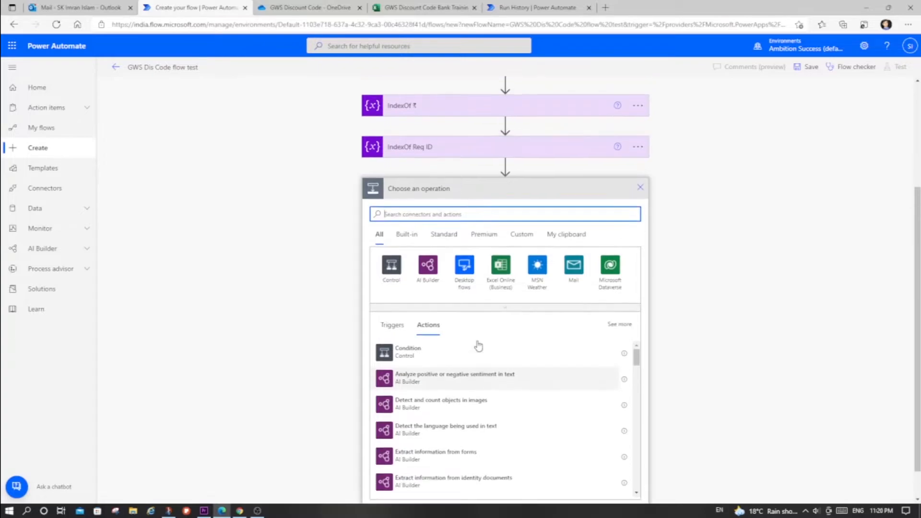
text(variable)
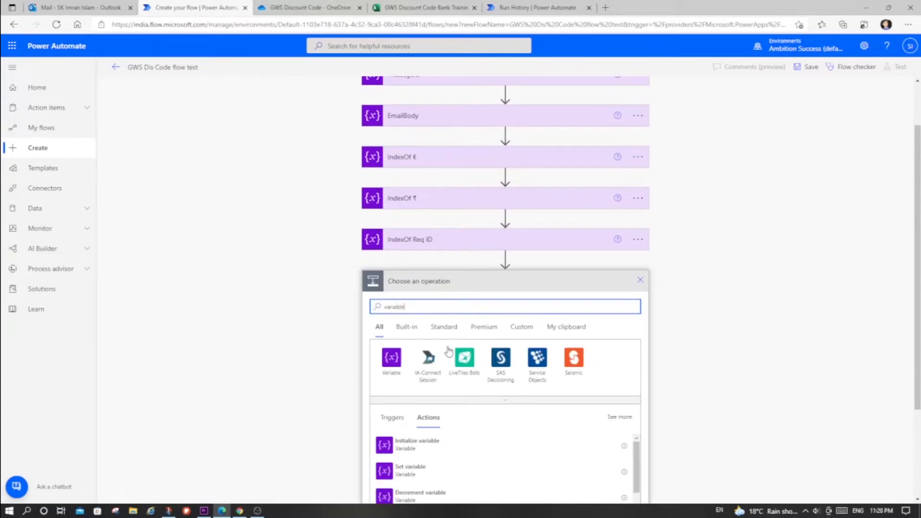
click(446, 450)
- Rename the Initialize variable action below IndexOf Req ID as LengthOfReqID
click(642, 343)
click(684, 359)
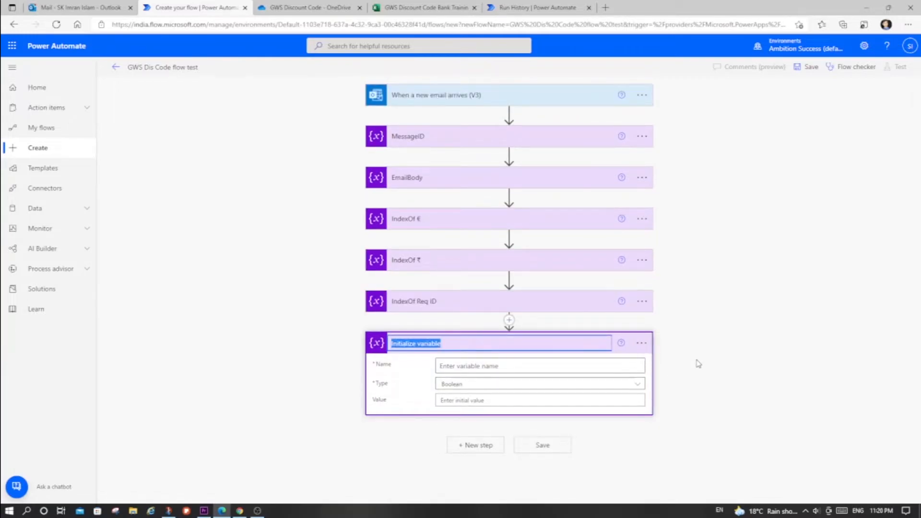
text(I)
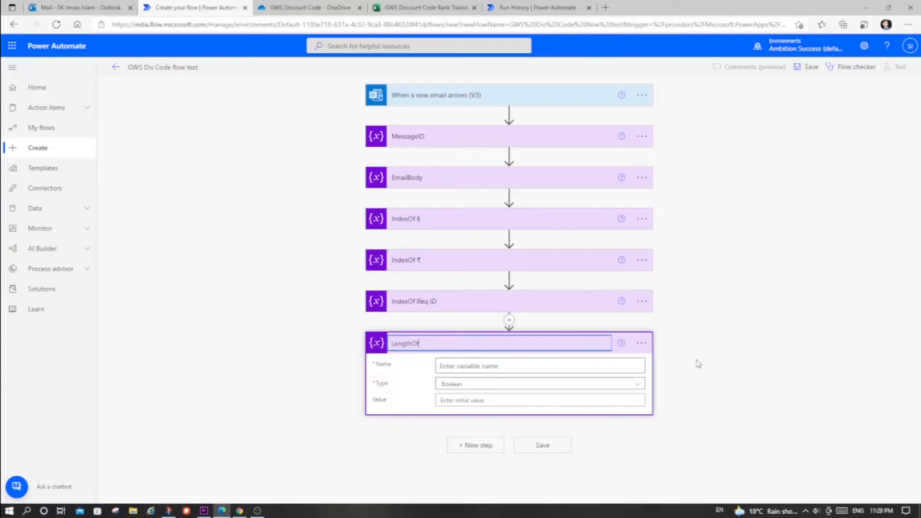
text(engthOfR)
- Copy the action title LengthOfReqID as the variable's name and set its type to Integer
key(ctrl+a)
key(ctrl+c)
click(551, 367)
key(ctrl+v)
click(550, 385)
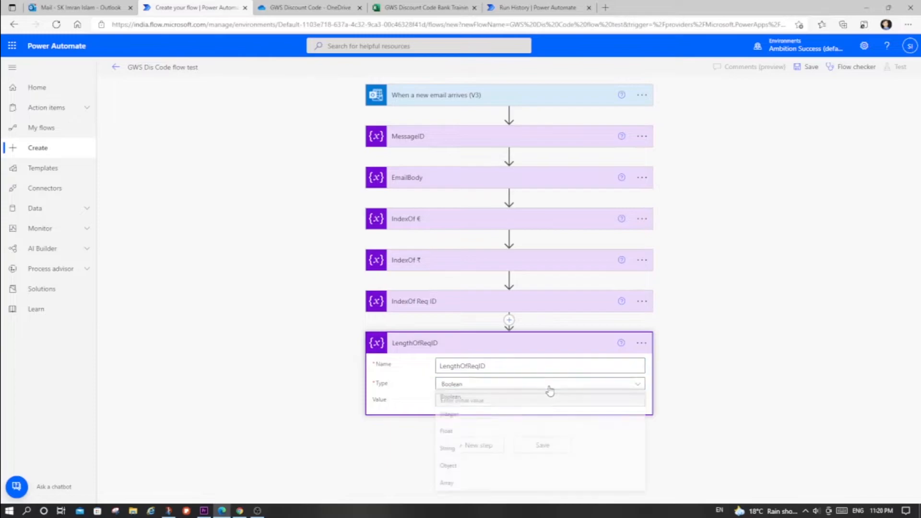
click(504, 416)
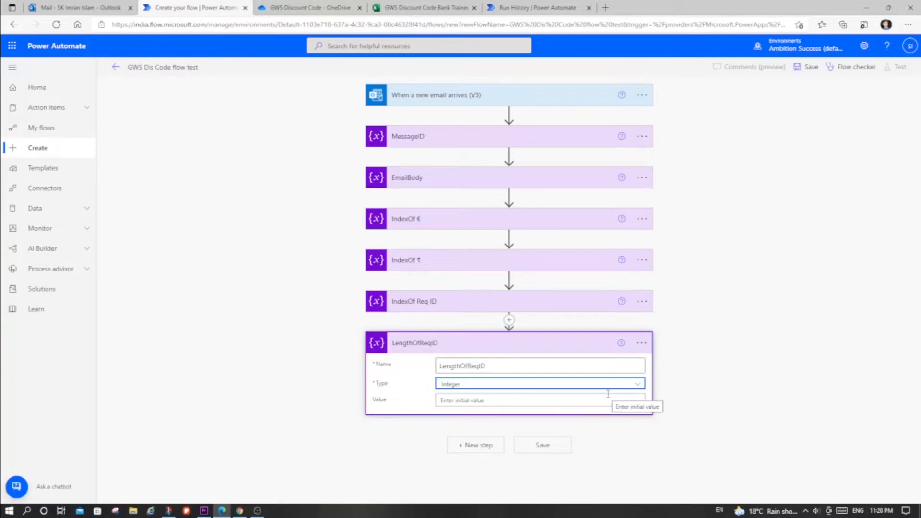
- Start an expression for the LengthOfReqID variable's value with a single math function sub()
click(567, 400)
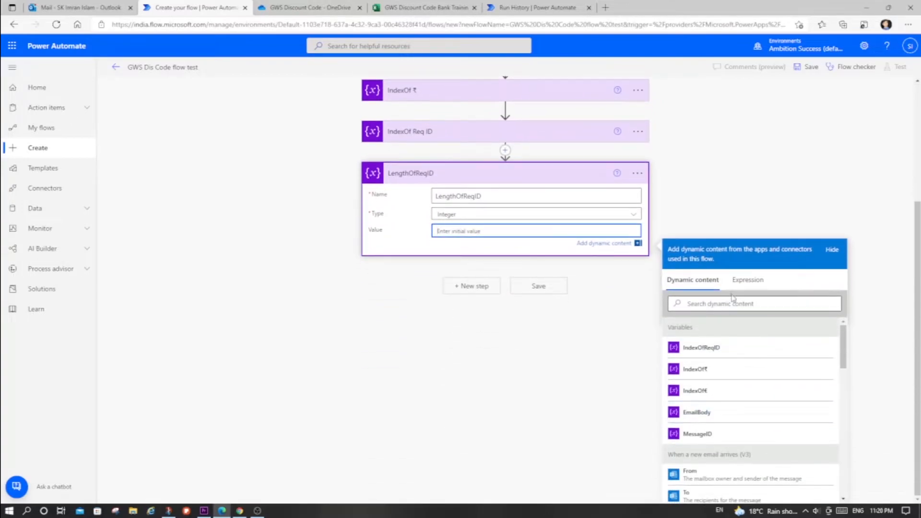
click(747, 285)
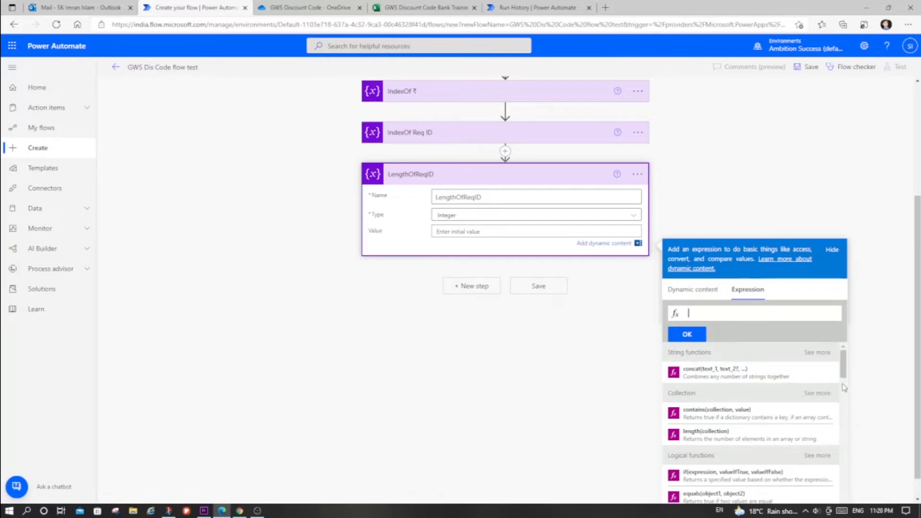
scroll(792, 405, down, 3)
scroll(795, 408, down, 3)
scroll(795, 407, down, 2)
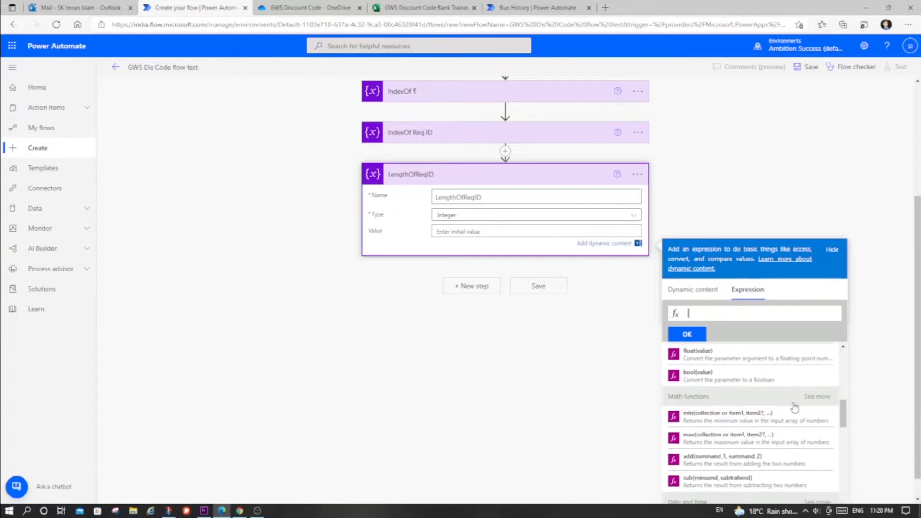
click(818, 395)
scroll(819, 395, down, 1)
scroll(818, 396, down, 2)
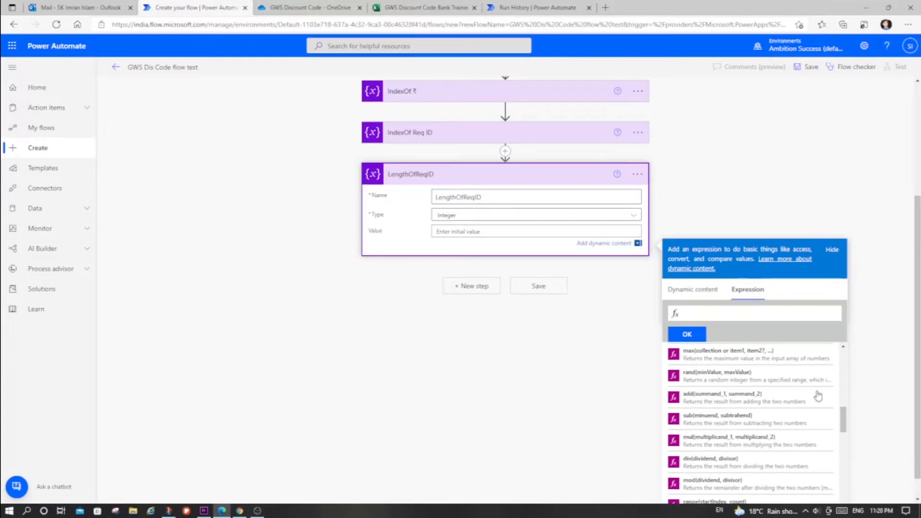
click(692, 423)
click(735, 425)
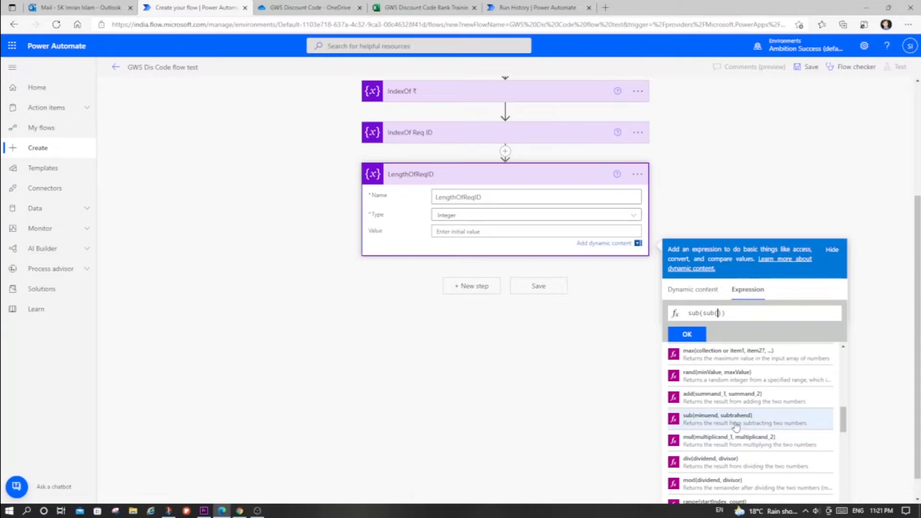
drag(733, 313, 682, 313)
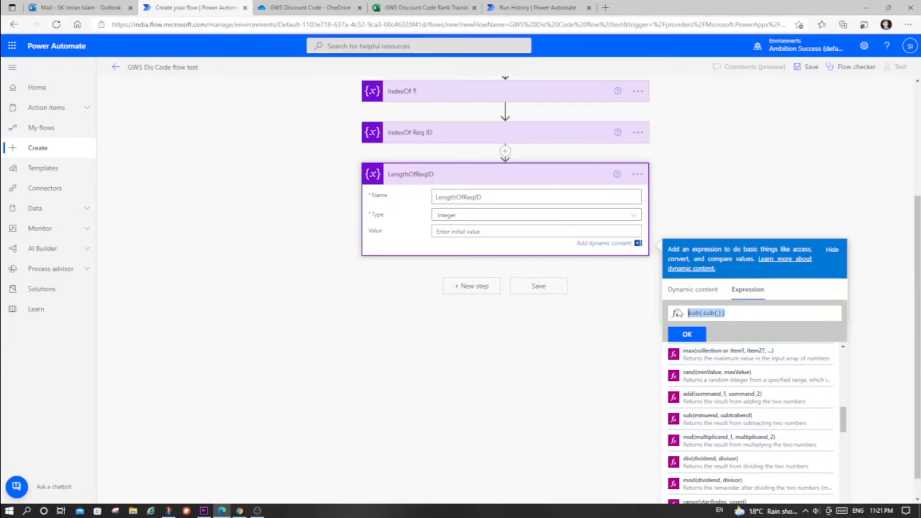
click(690, 422)
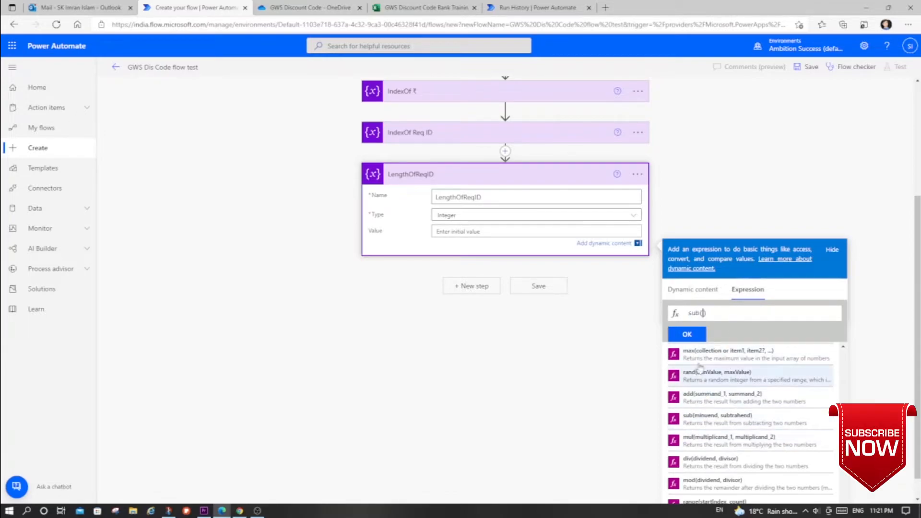
- Complete the LengthOfReqID value expression as sub(variables('IndexOf€'),variables('IndexOf₹')), apply it and collapse the action
click(694, 290)
scroll(739, 400, up, 3)
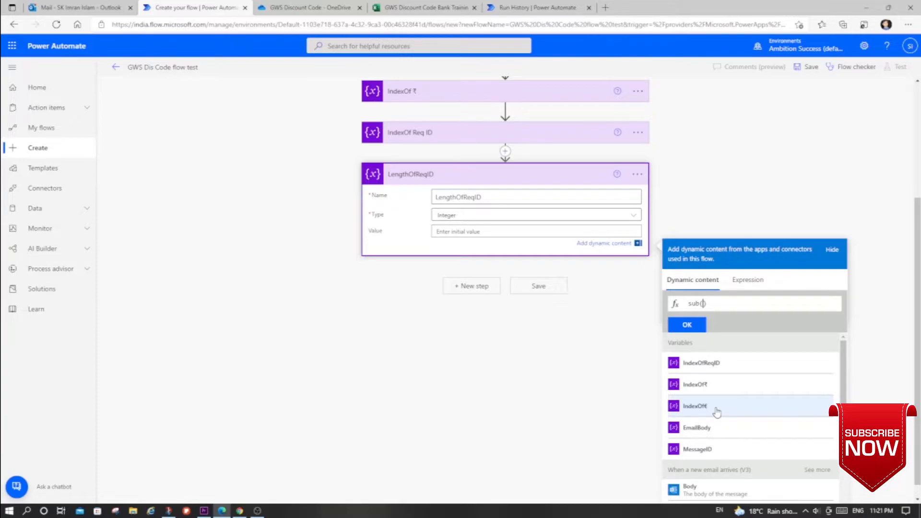
click(717, 412)
text(,)
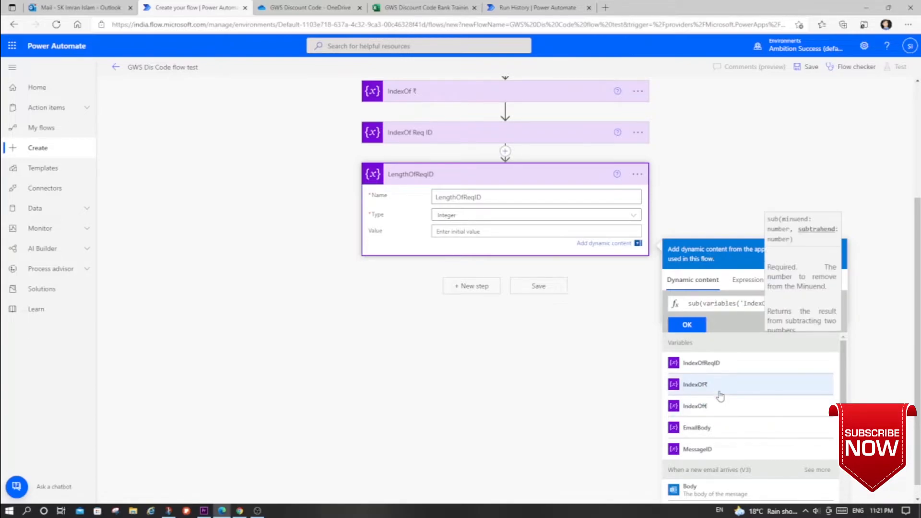
click(707, 389)
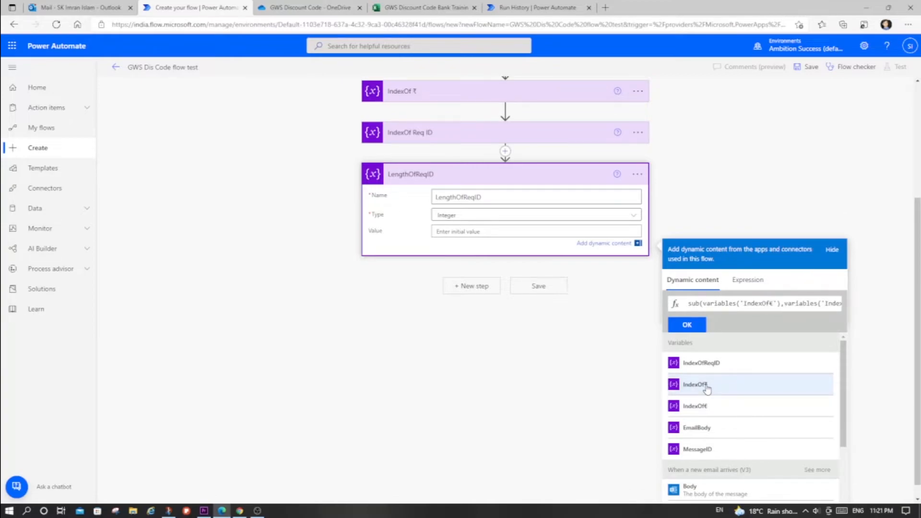
click(691, 326)
click(557, 178)
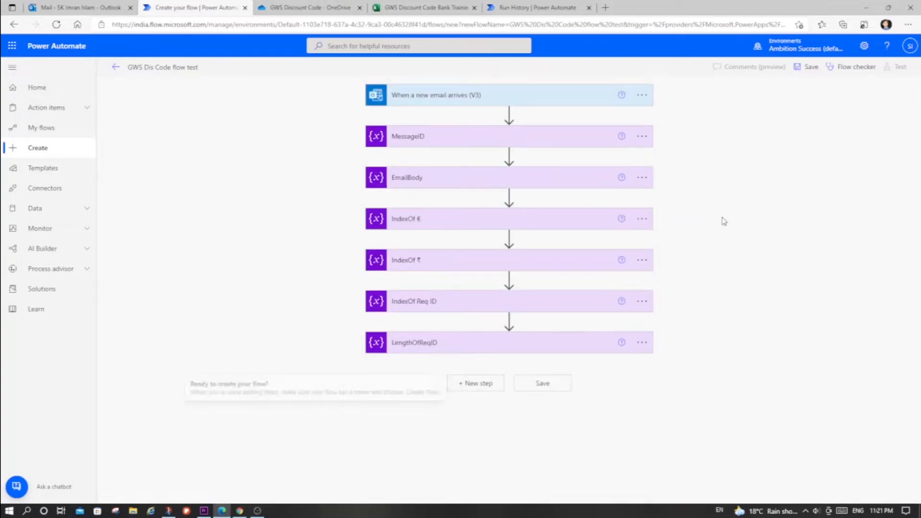
- Save the GWS Dis Code flow test and start a manual test run of it
click(808, 67)
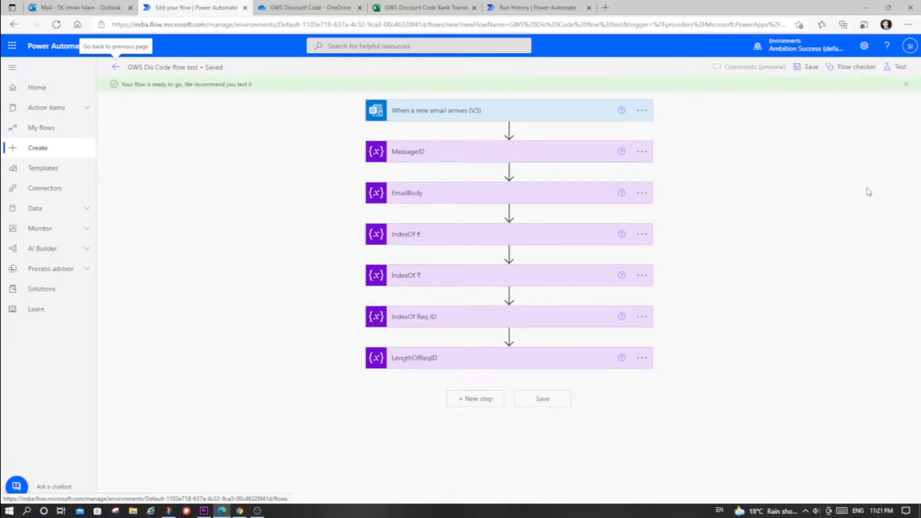
click(896, 71)
click(771, 90)
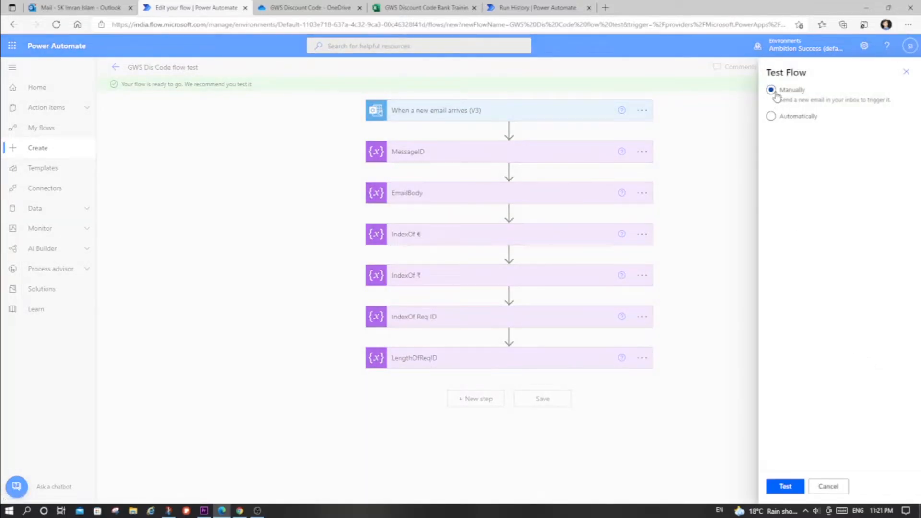
click(798, 487)
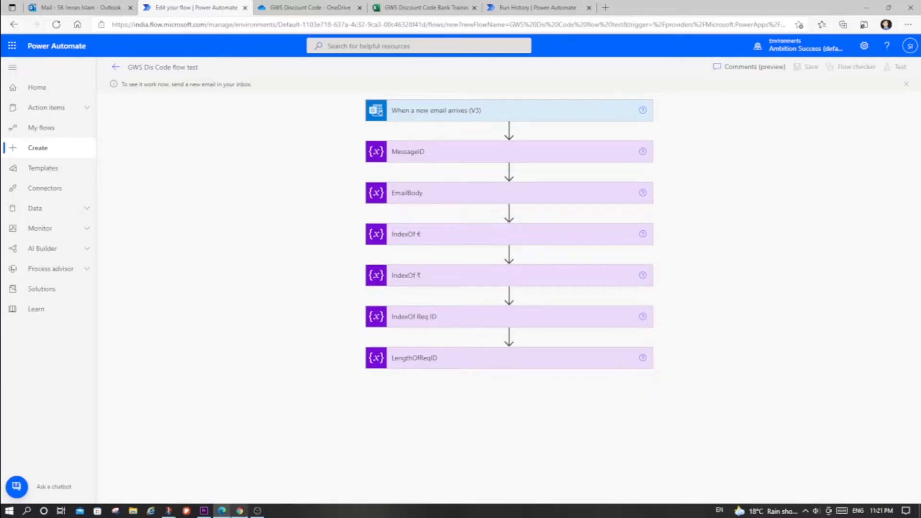
- Switch to Gmail and start a reply to the newest Google Workspace Promotion (discount) code email in the inbox
mouse_move(240, 513)
click(240, 463)
scroll(438, 343, up, 3)
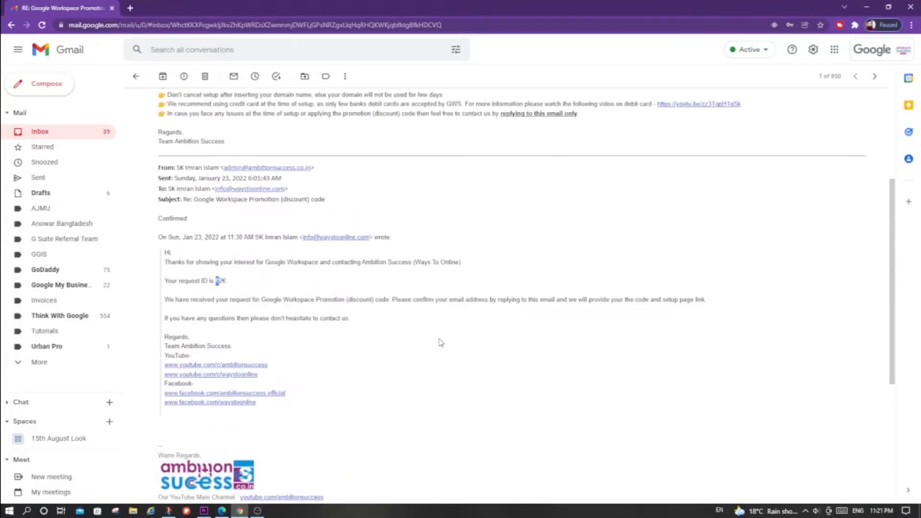
scroll(762, 281, up, 2)
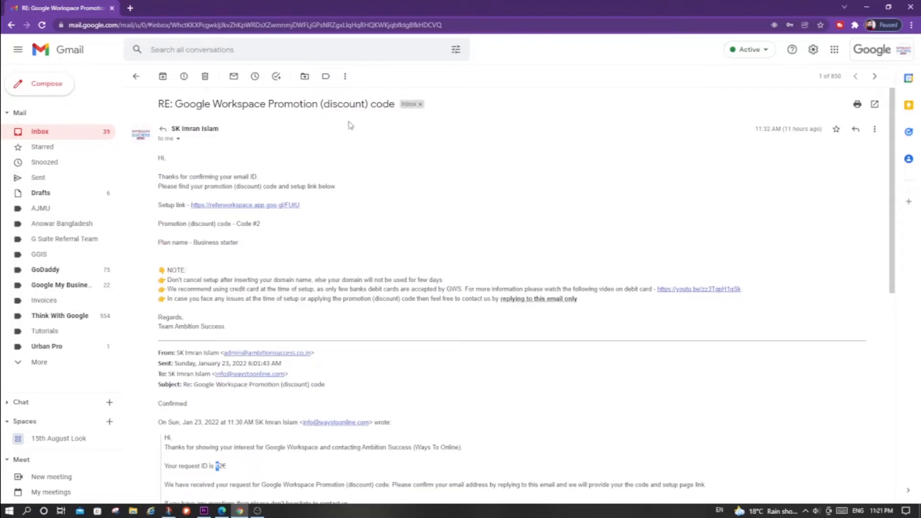
click(136, 76)
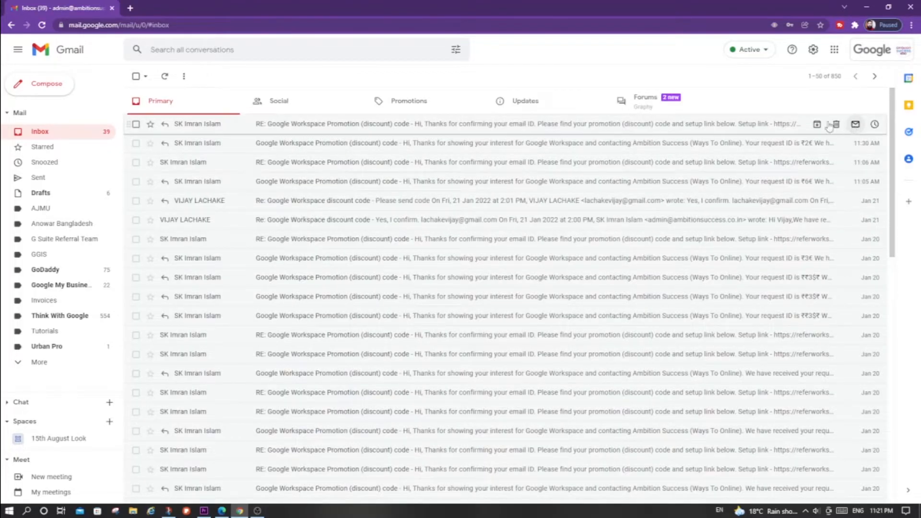
click(691, 126)
click(855, 129)
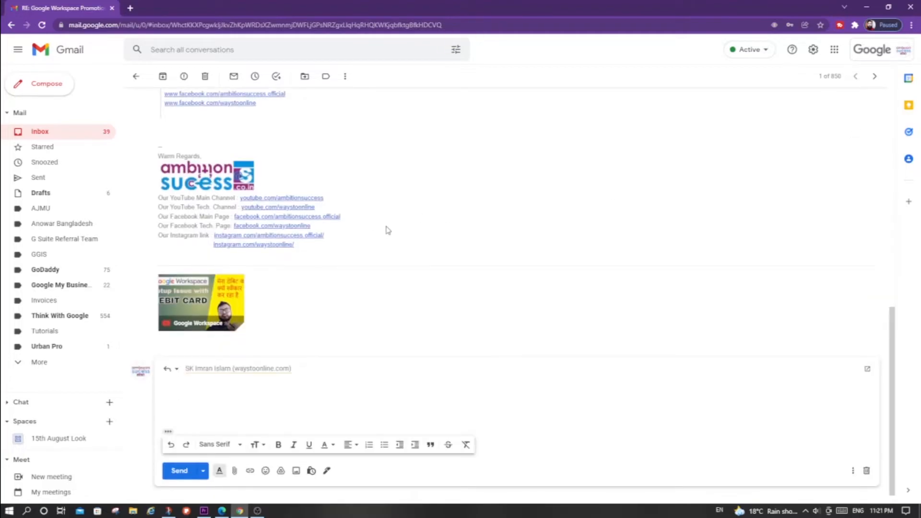
- Expand the quoted text in the reply, delete the part above the Confirmed line, and send the reply to trigger the flow
click(168, 431)
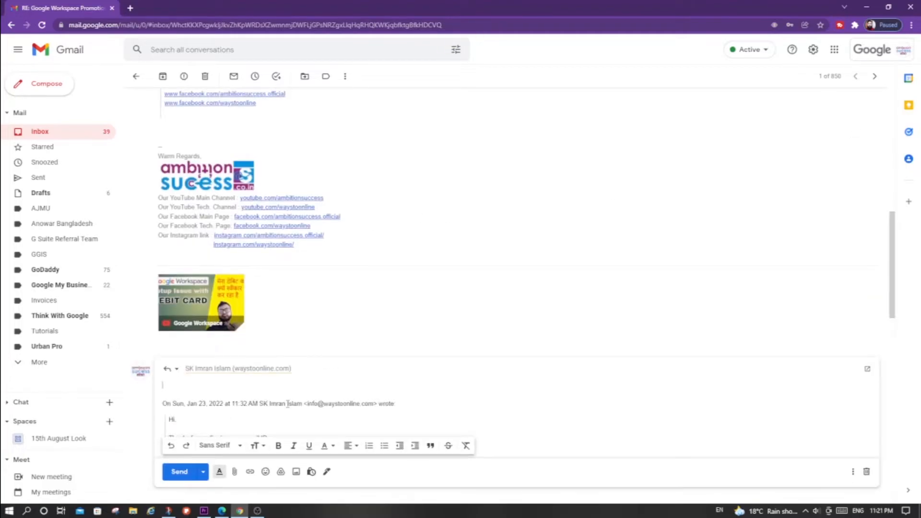
scroll(300, 375, down, 5)
scroll(279, 269, down, 2)
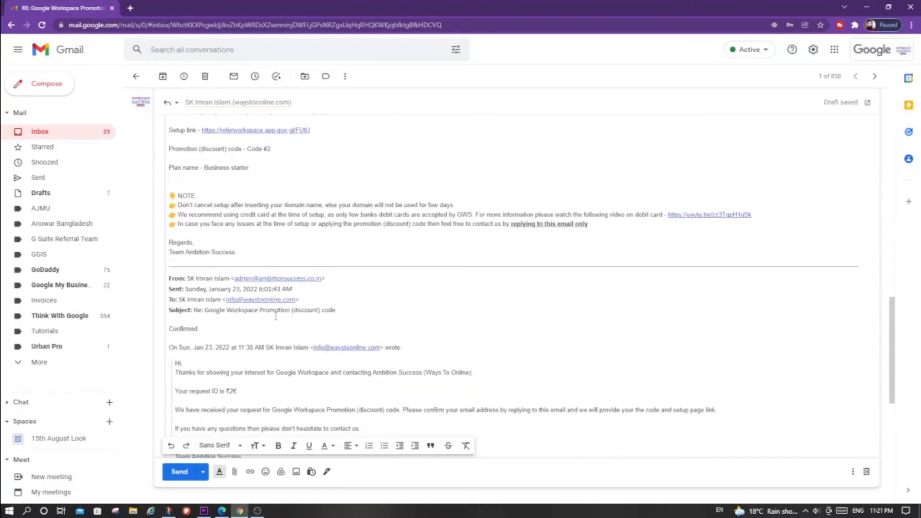
shift+click(352, 315)
key(BackSpace)
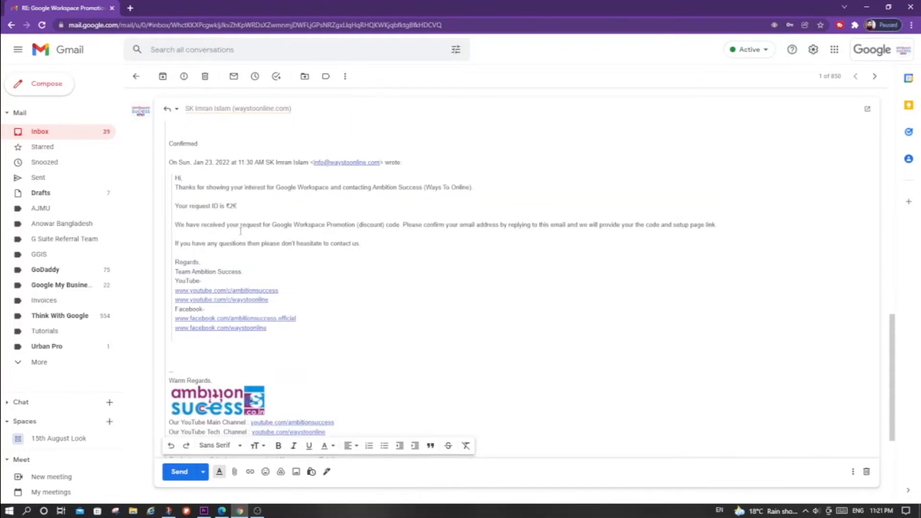
scroll(840, 196, up, 5)
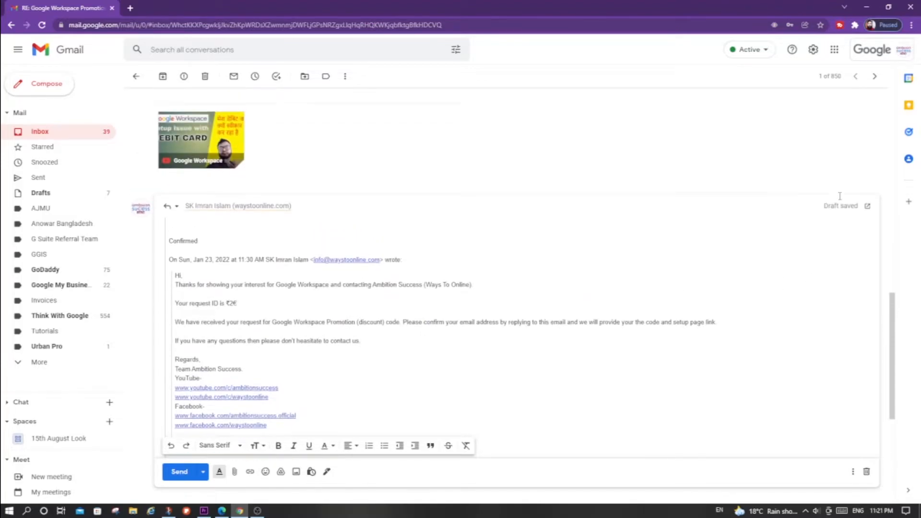
scroll(833, 201, down, 5)
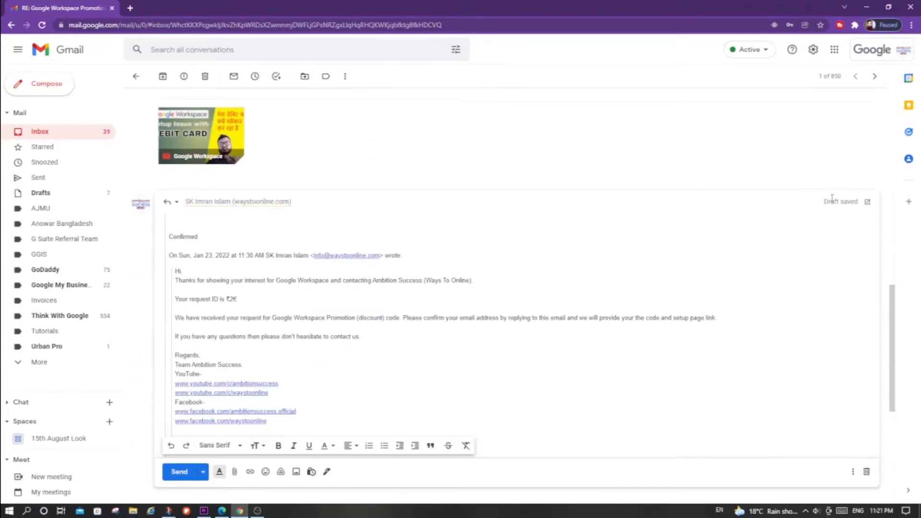
key(ctrl+Return)
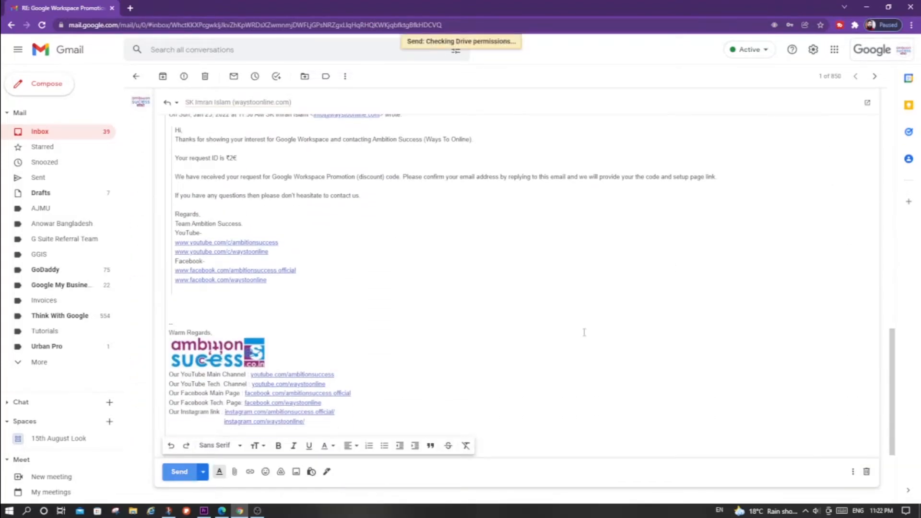
- Switch back to Power Automate and examine the value of the LengthOfReqID action in the test run
key(alt+Tab)
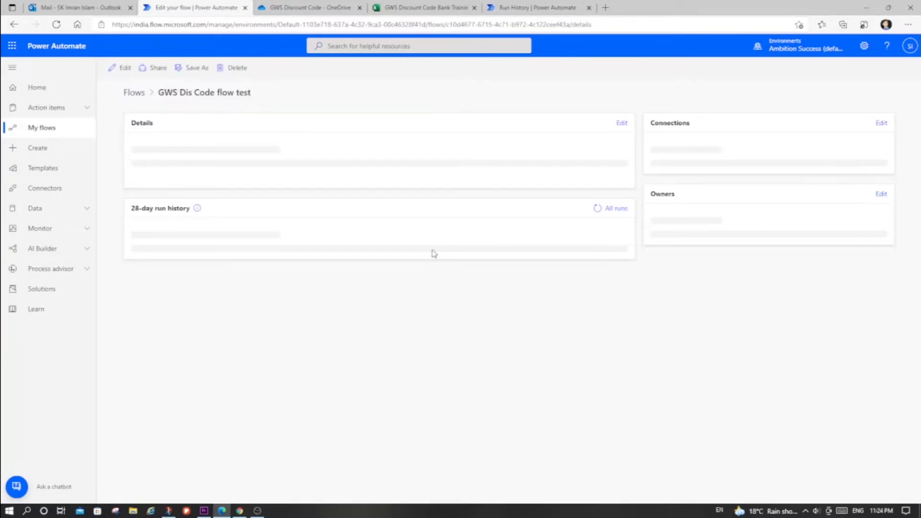
click(388, 366)
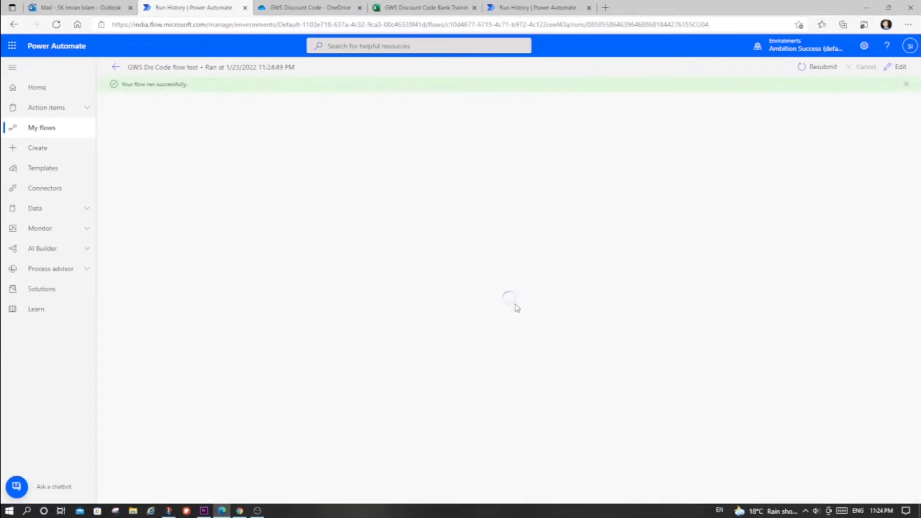
click(485, 368)
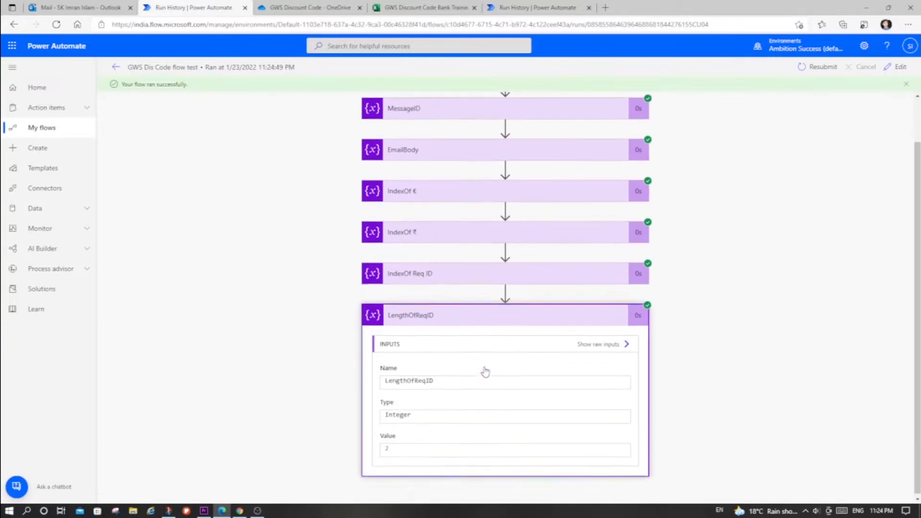
double_click(392, 449)
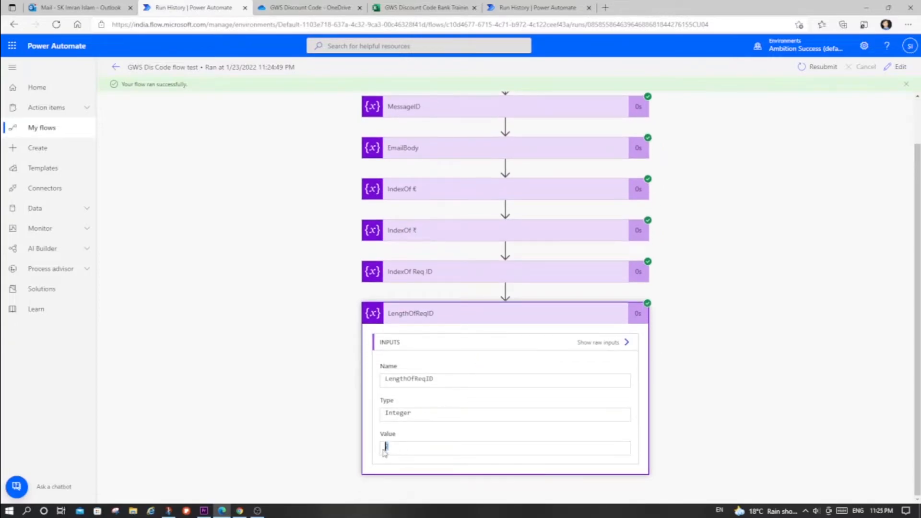
click(395, 451)
drag(388, 449, 382, 452)
click(395, 444)
- Return to Gmail, reopen the newest discount code email and highlight the start of its request ID to check the computed length
key(alt+Tab)
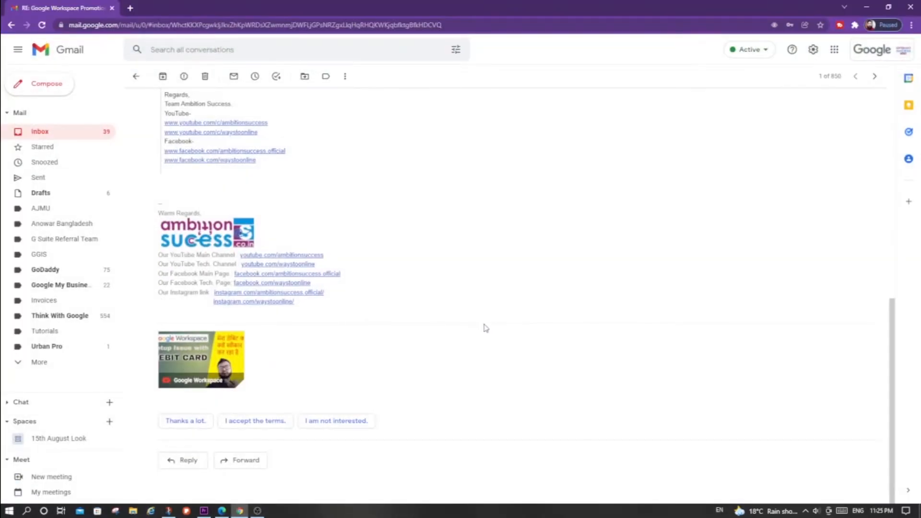
click(92, 131)
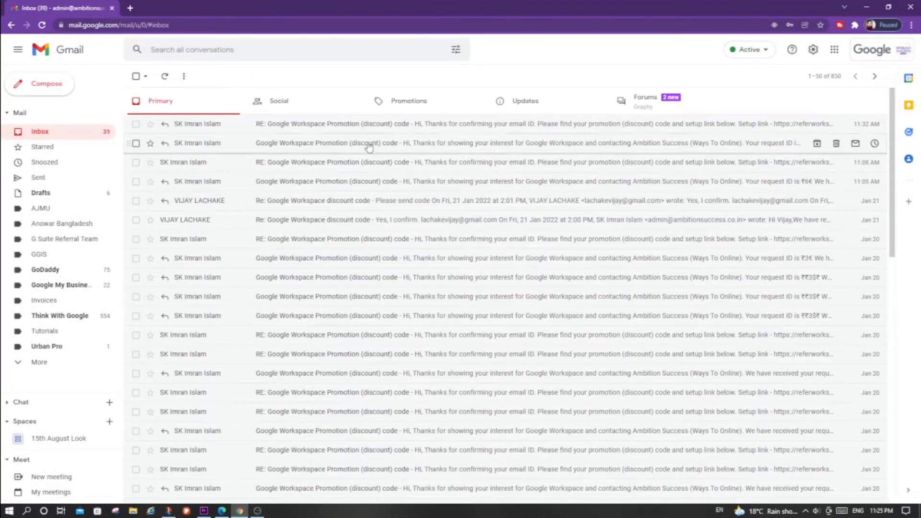
click(365, 126)
scroll(451, 257, down, 4)
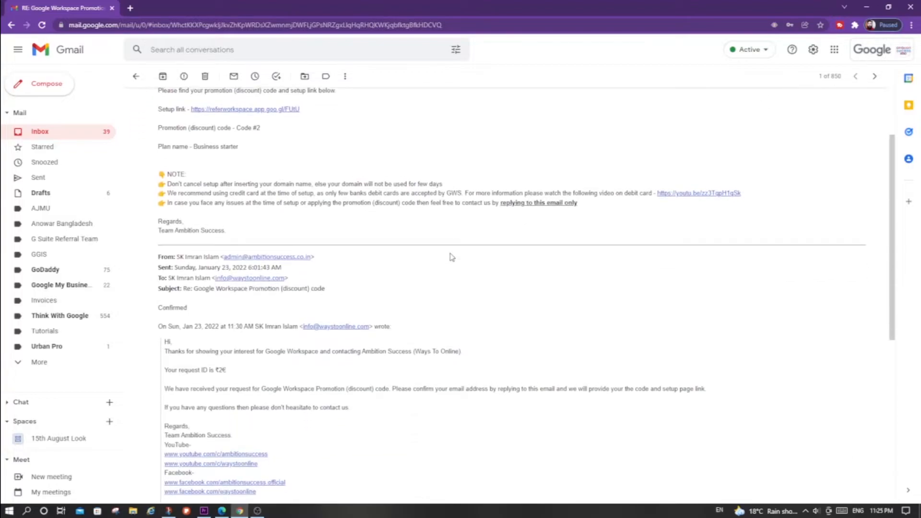
drag(222, 322, 216, 322)
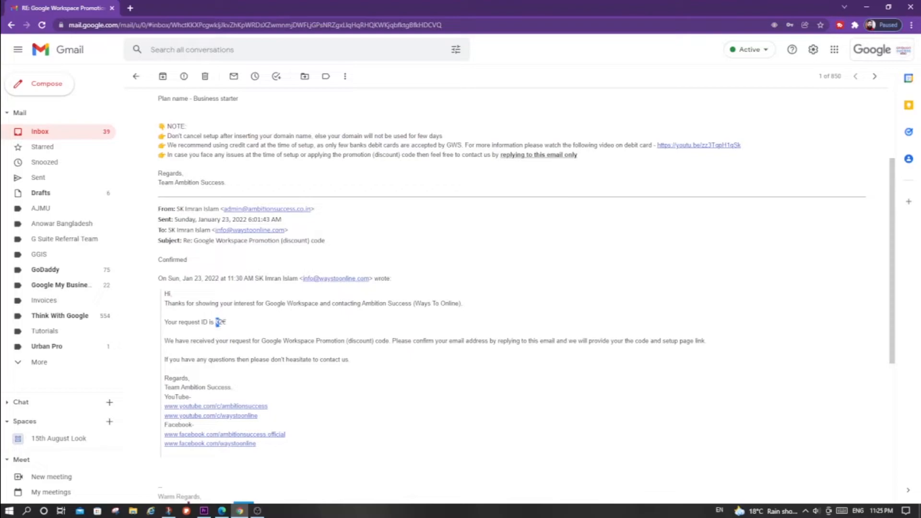
- Highlight the ₹ sign before the request ID in the quoted email and return to Power Automate
click(221, 322)
drag(222, 323, 220, 323)
key(alt+Tab)
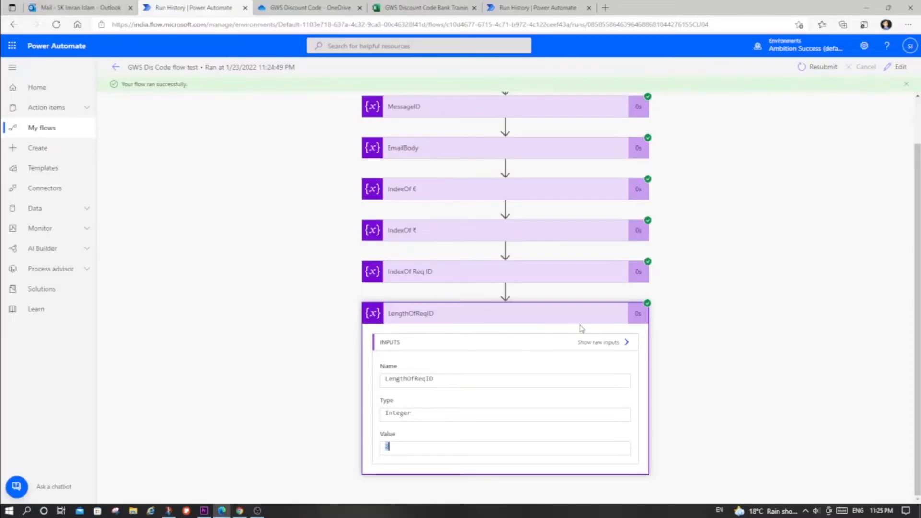
- Edit the flow, change the LengthOfReqID value to sub(sub(variables('IndexOf€'),variables('IndexOf₹')),1), and save the flow
click(894, 70)
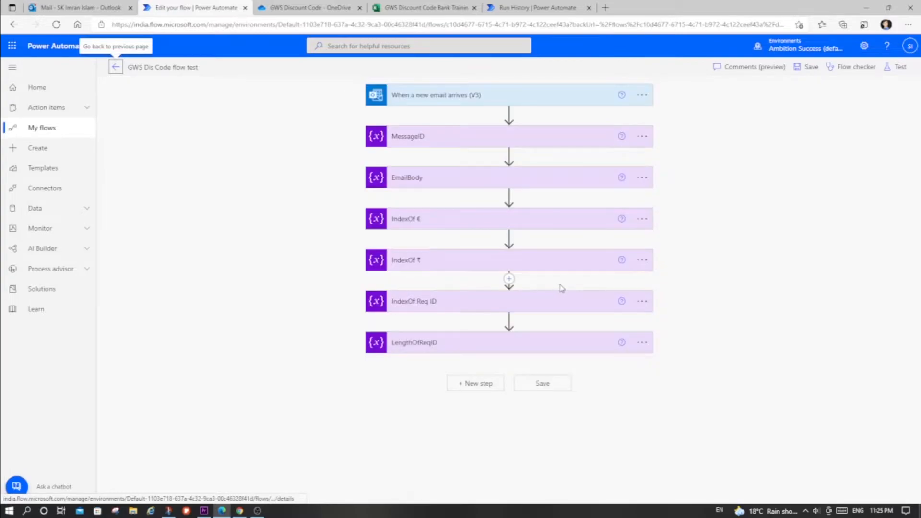
click(489, 342)
click(466, 400)
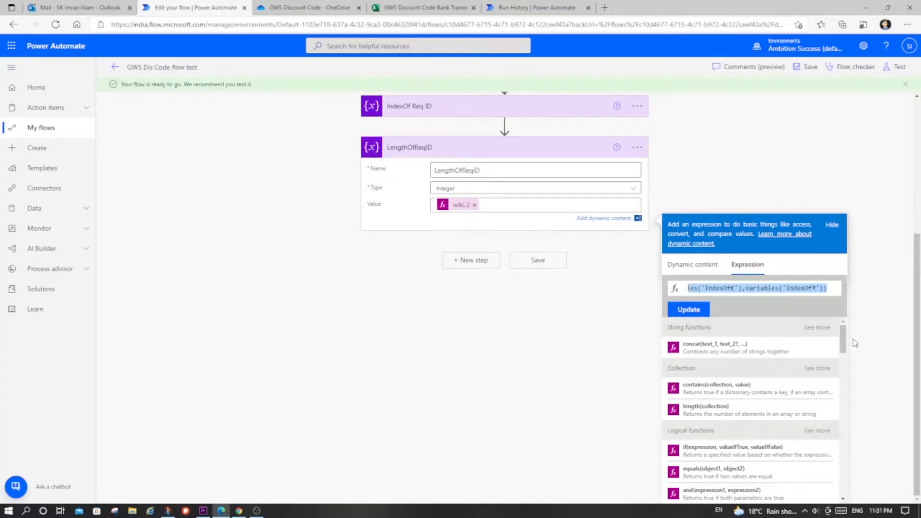
key(BackSpace)
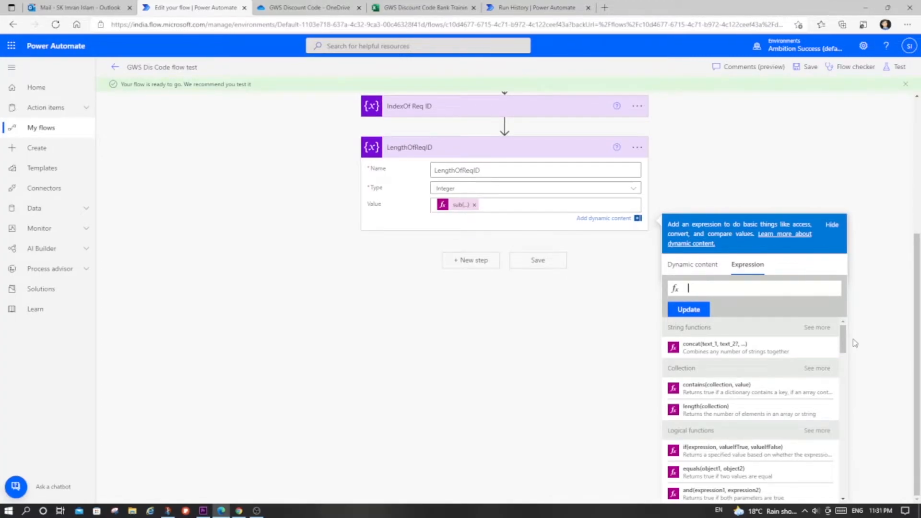
text(sub)
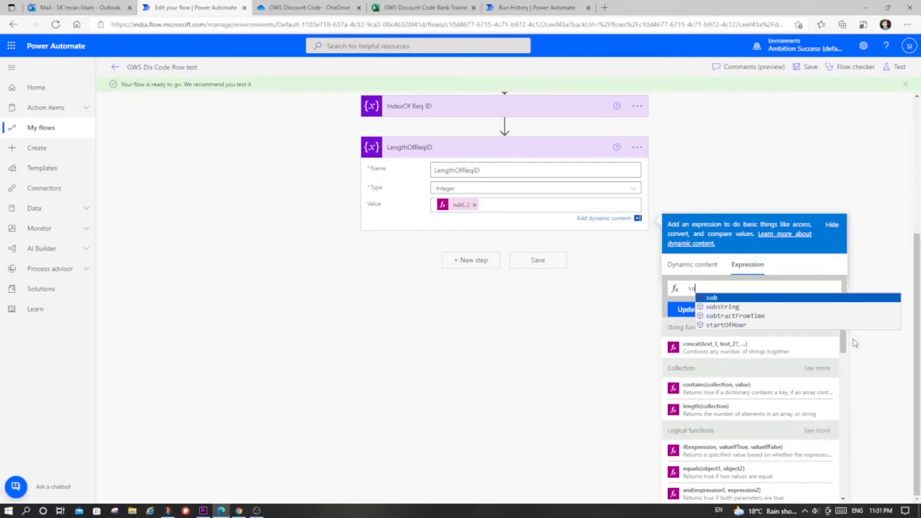
text(()
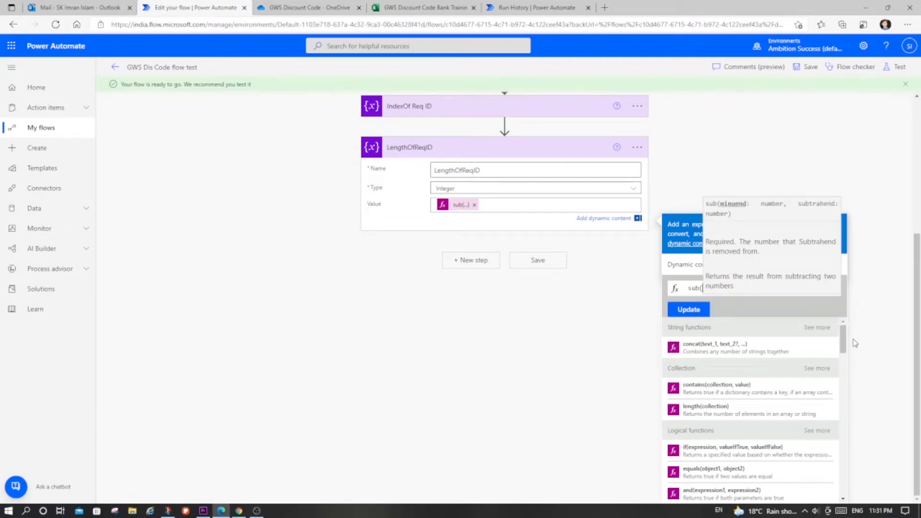
key(ctrl+v)
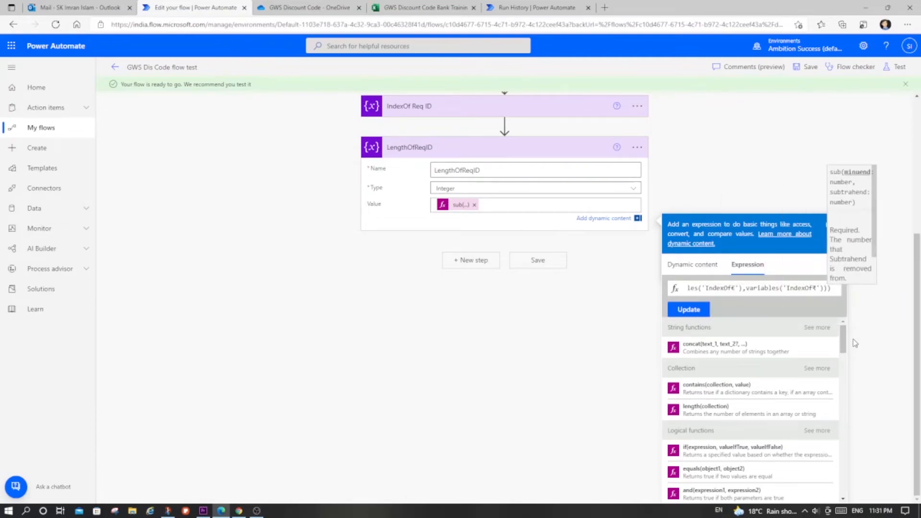
text(,1))
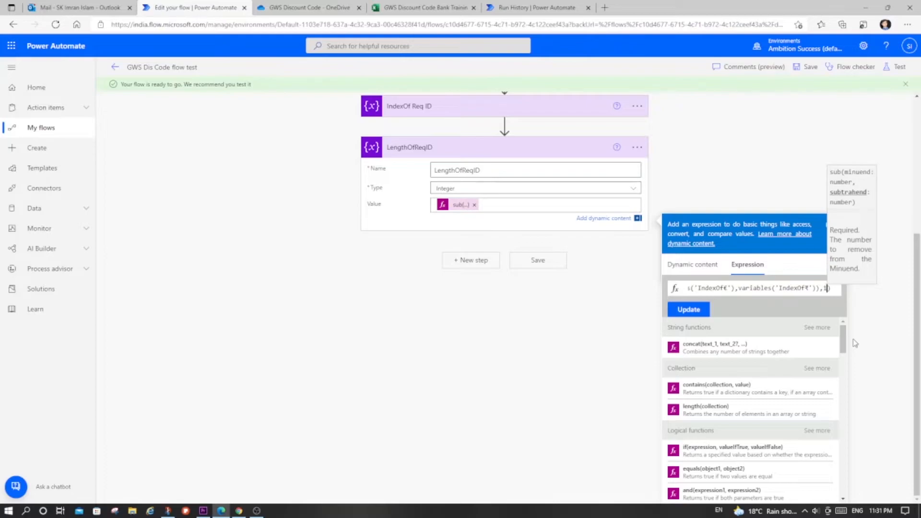
click(701, 311)
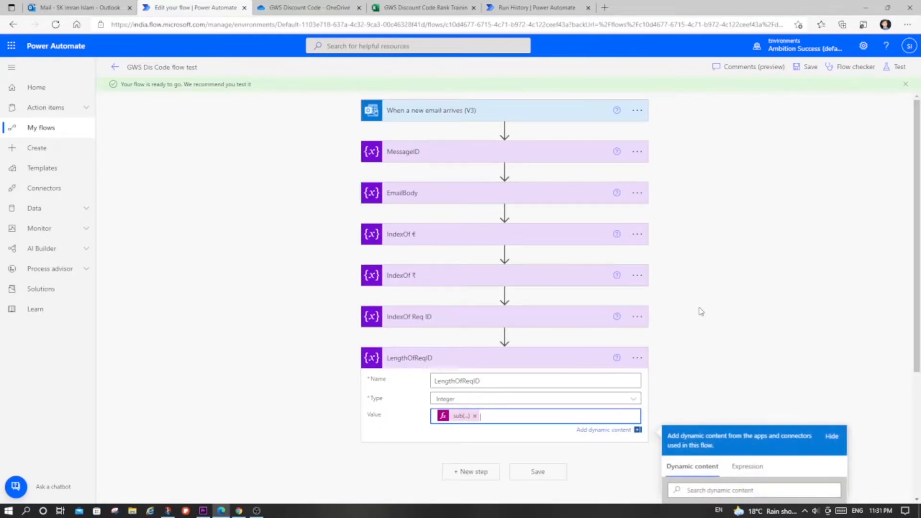
click(807, 67)
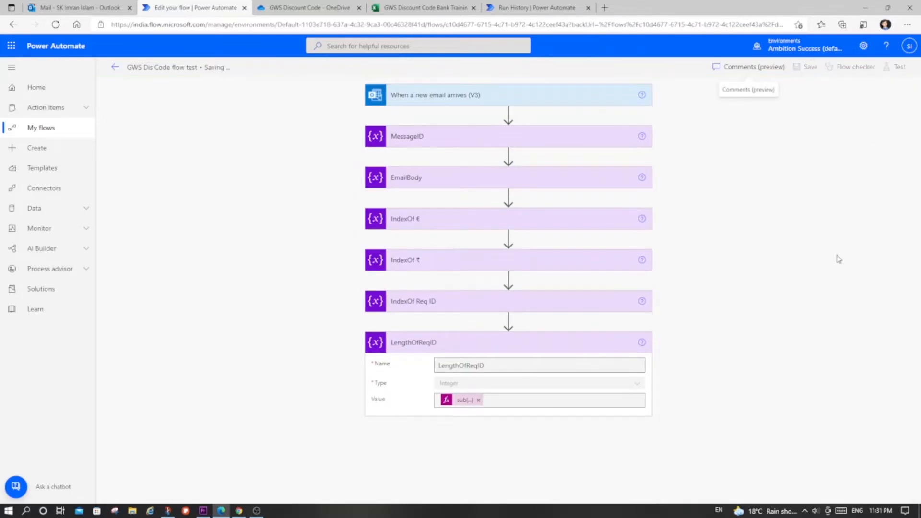
- Switch to Gmail and send the prepared reply containing the Confirmed text and quoted request ID to trigger the flow
key(alt+Tab)
key(alt+Tab)
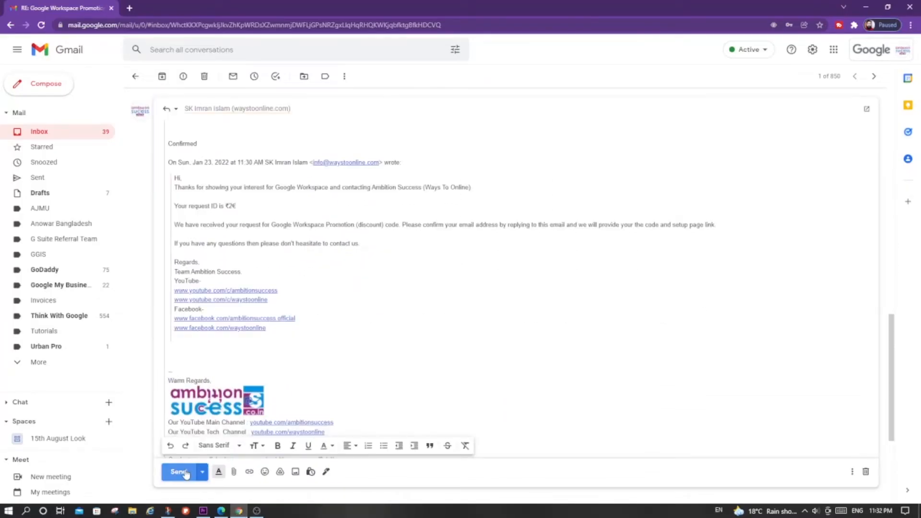
click(185, 473)
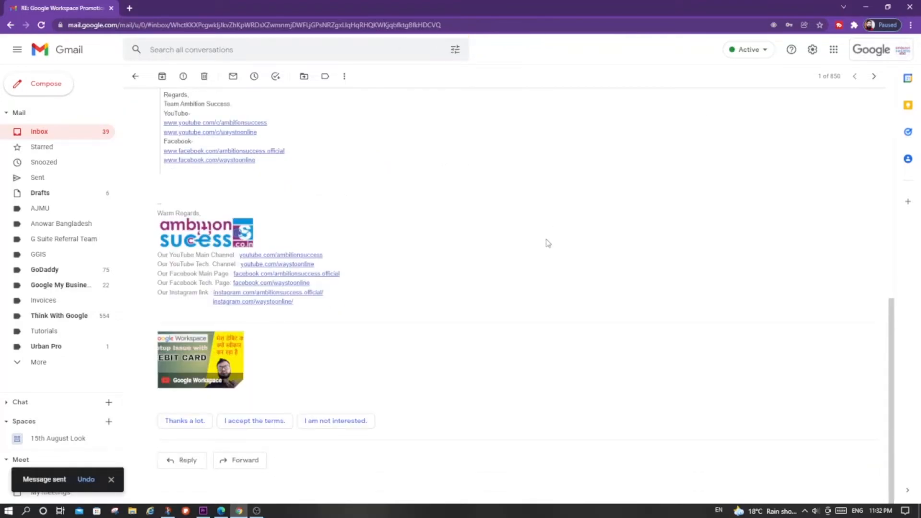
- Return to Power Automate, refresh the run history and examine the LengthOfReqID value in the newest run
key(alt+Tab)
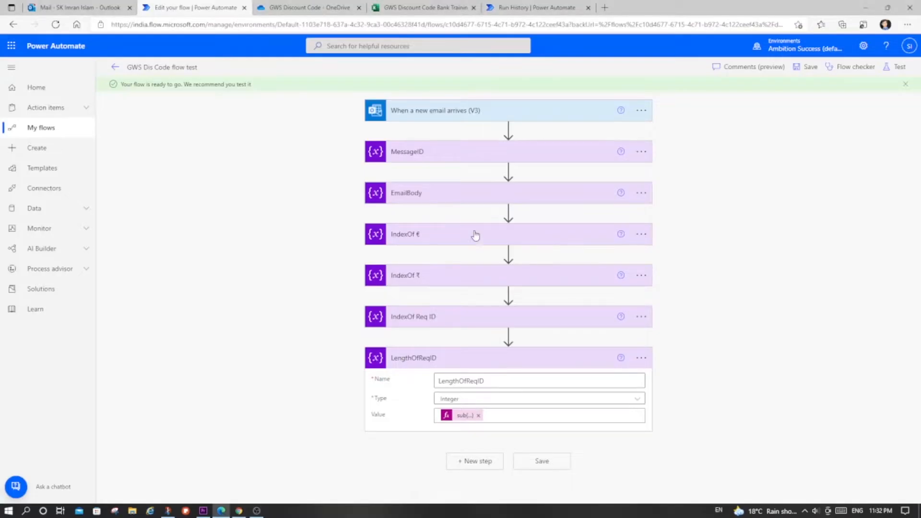
click(115, 67)
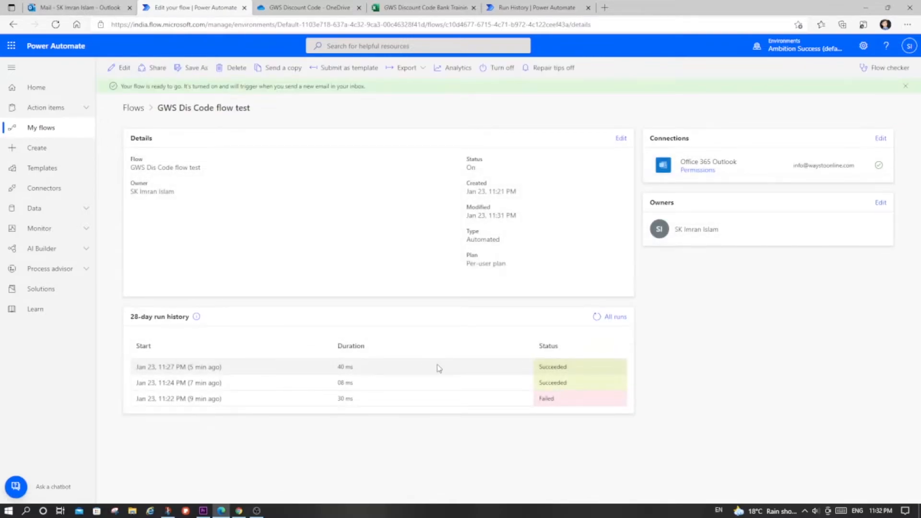
click(595, 320)
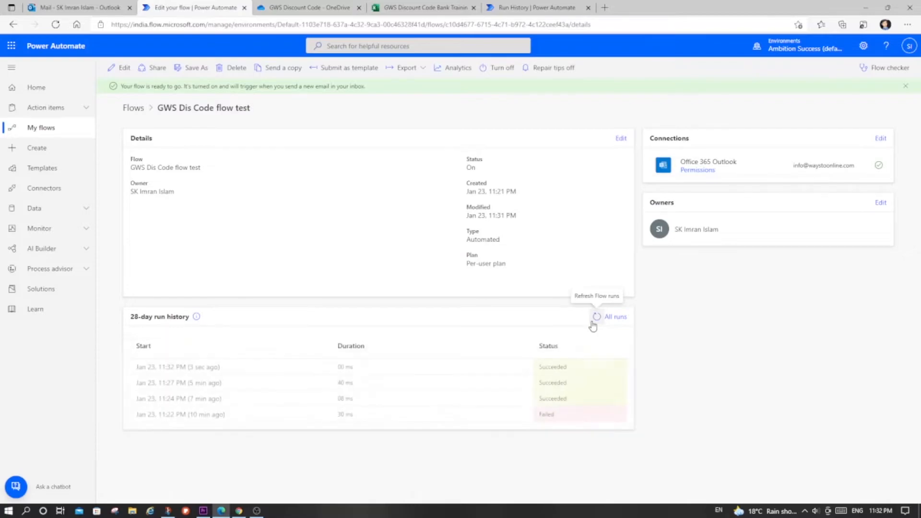
click(179, 367)
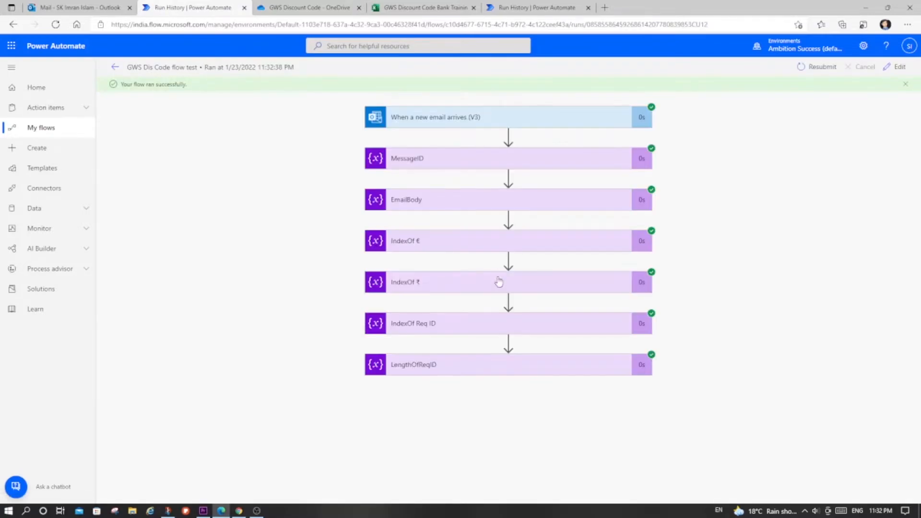
click(444, 363)
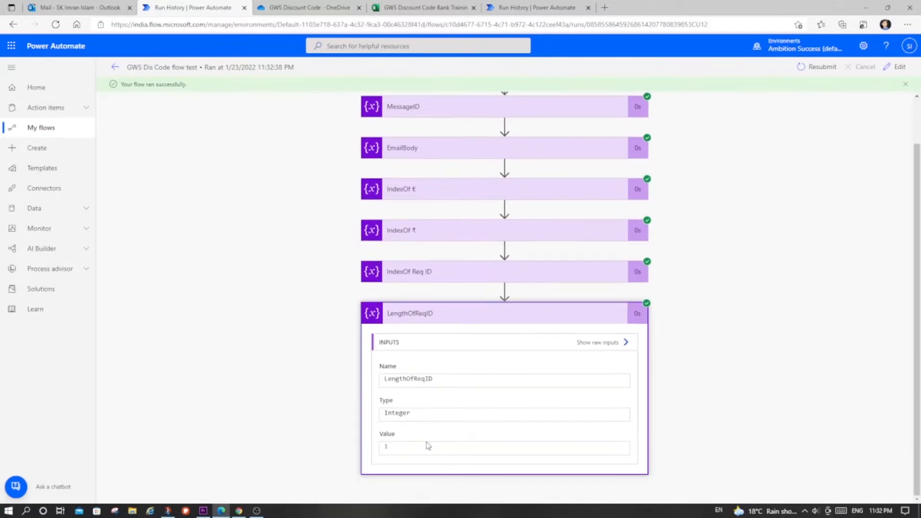
click(385, 447)
- Open the flow for editing and add an Initialize variable action after LengthOfReqID
click(896, 67)
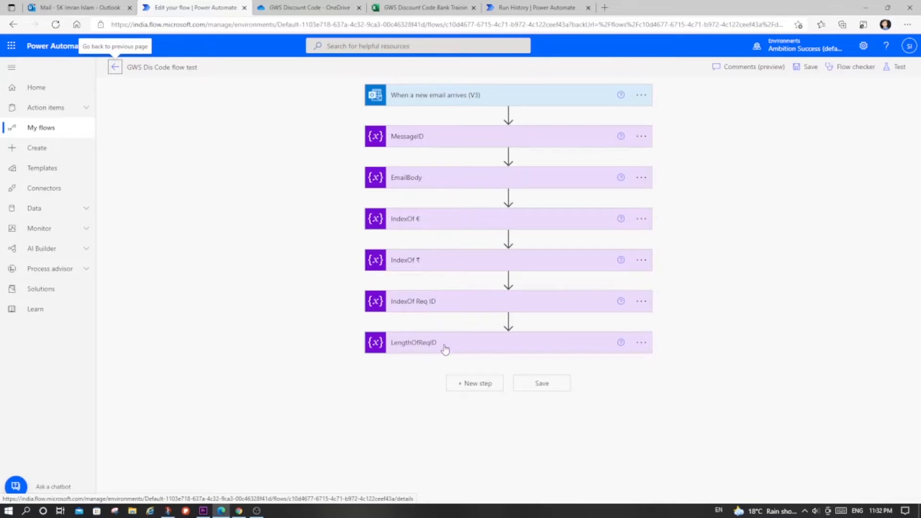
key(alt+Tab)
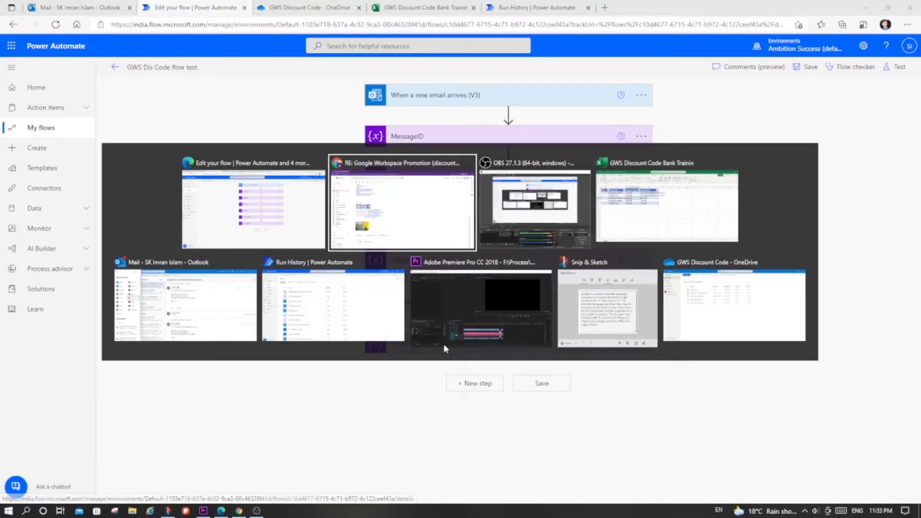
scroll(283, 366, up, 15)
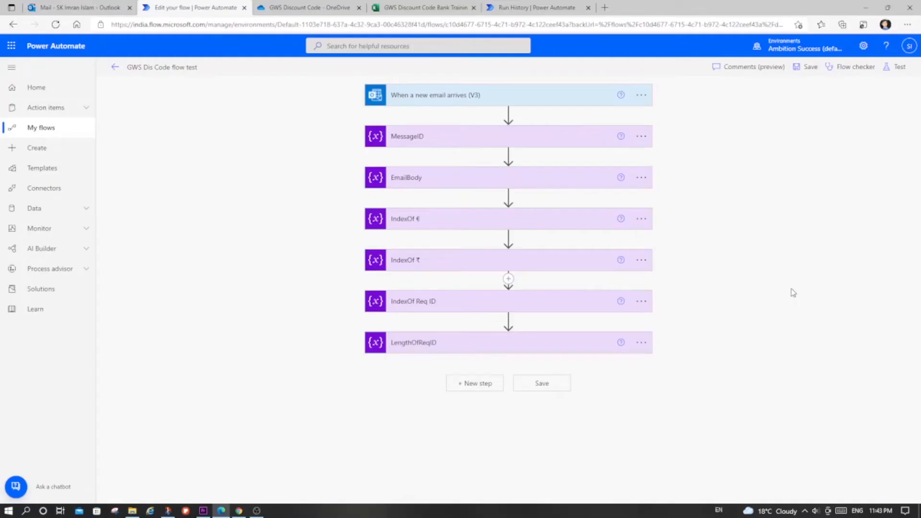
click(474, 389)
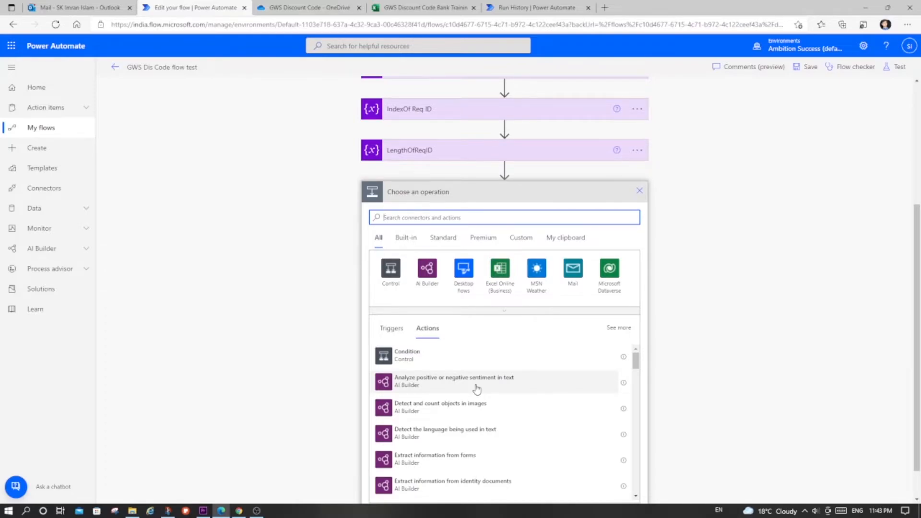
text(variable)
click(473, 355)
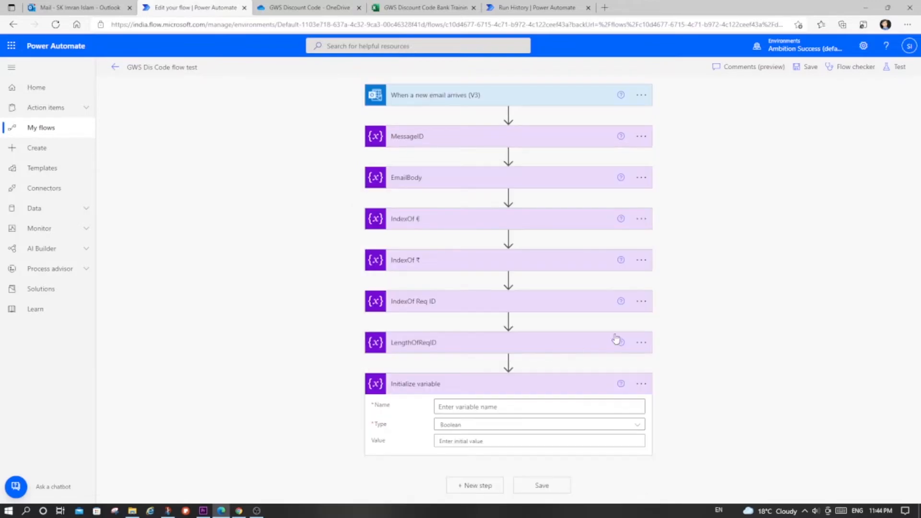
- Rename the new action to RequestID, name its variable RequestID and set the type to String
click(641, 384)
click(675, 389)
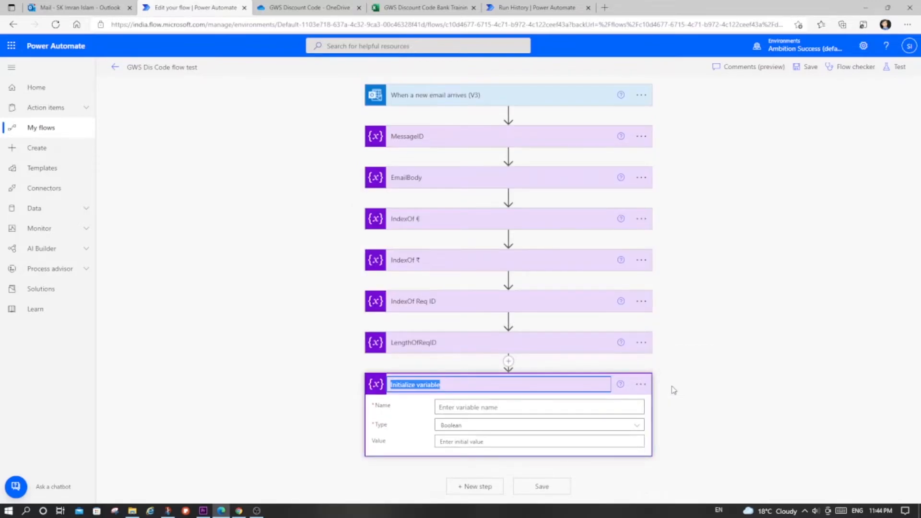
text(RequestID)
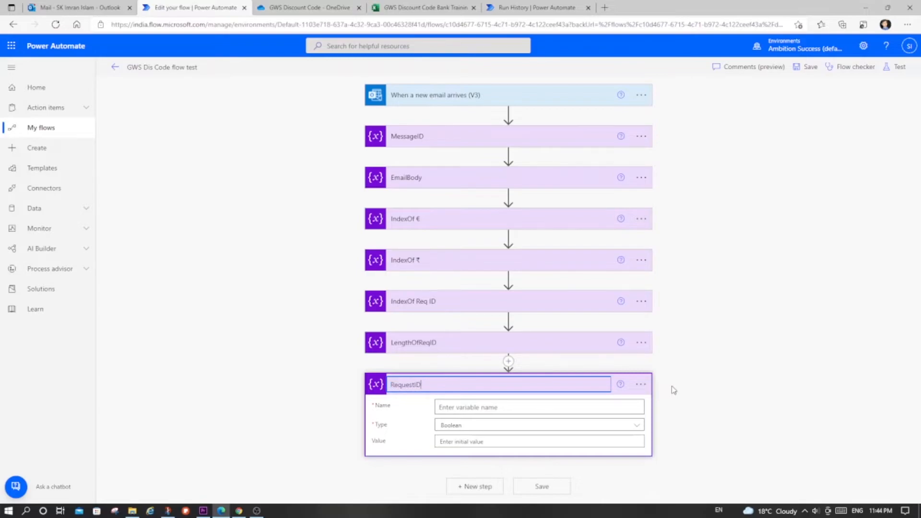
key(ctrl+a)
key(ctrl+c)
click(538, 406)
key(ctrl+v)
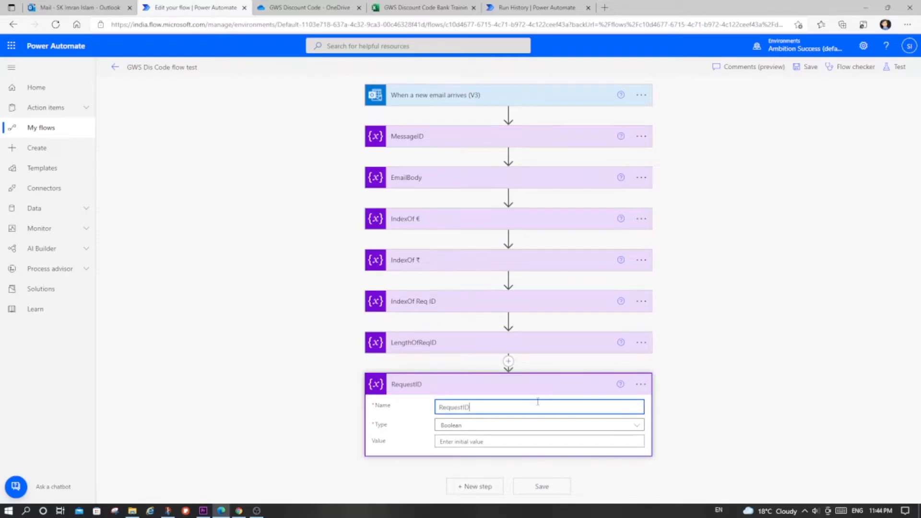
click(526, 426)
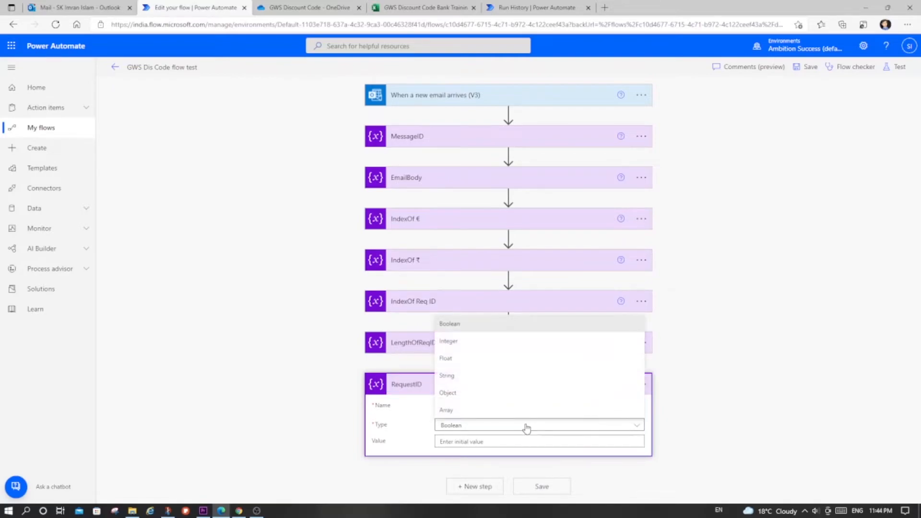
click(484, 381)
- Start a substring expression for the RequestID value with the EmailBody variable as its text argument
click(510, 442)
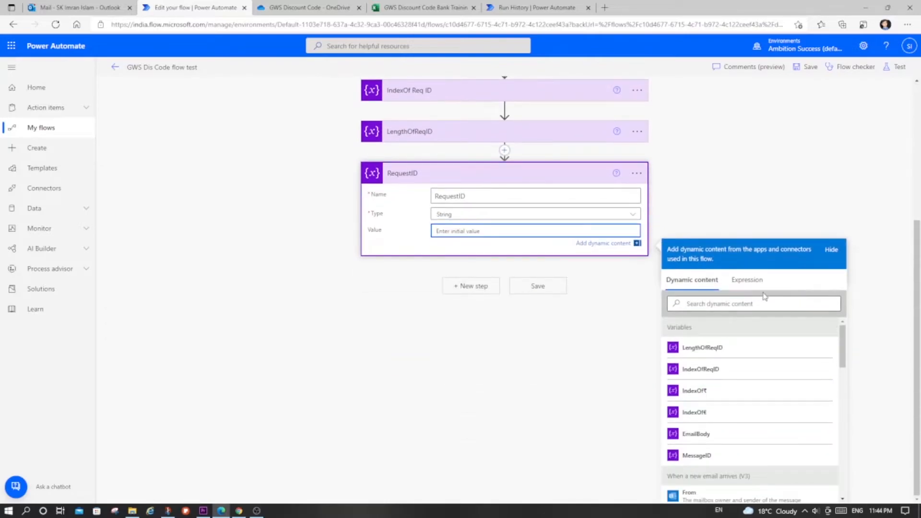
click(747, 289)
text(subs)
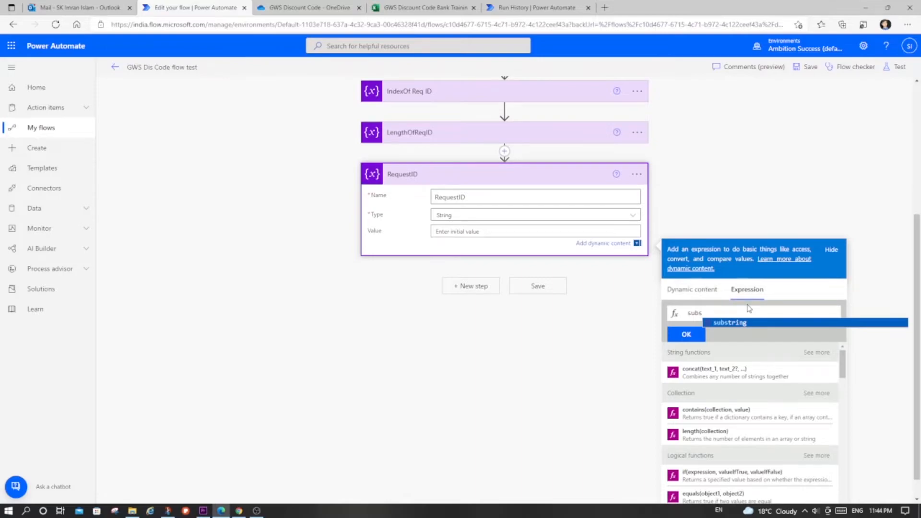
key(Tab)
text(()
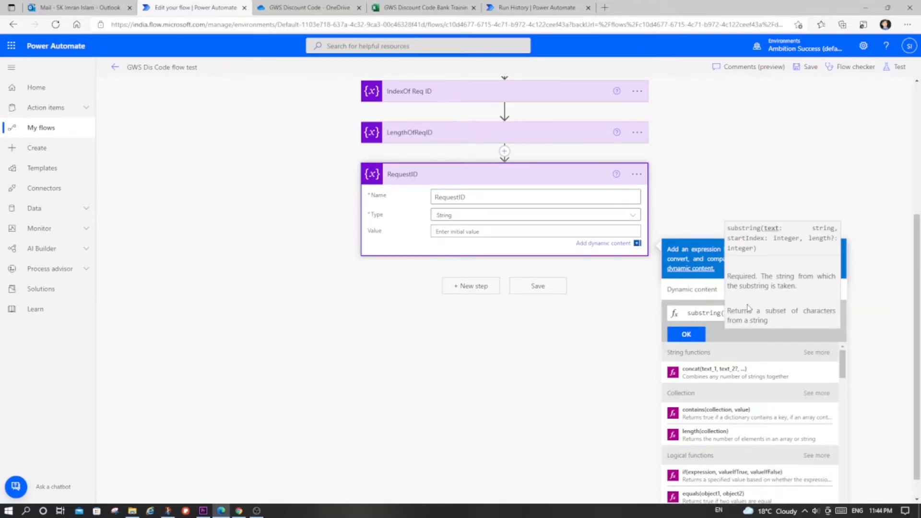
click(709, 286)
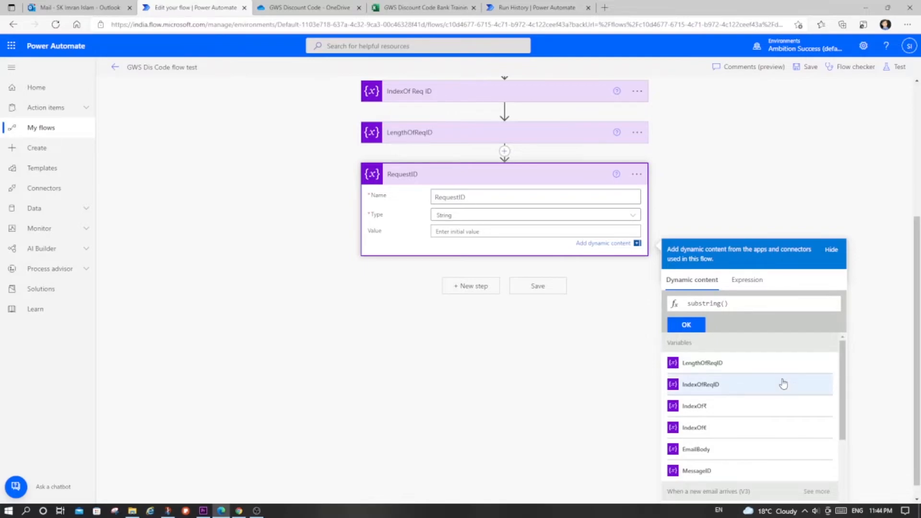
scroll(773, 422, down, 1)
click(691, 422)
text(,)
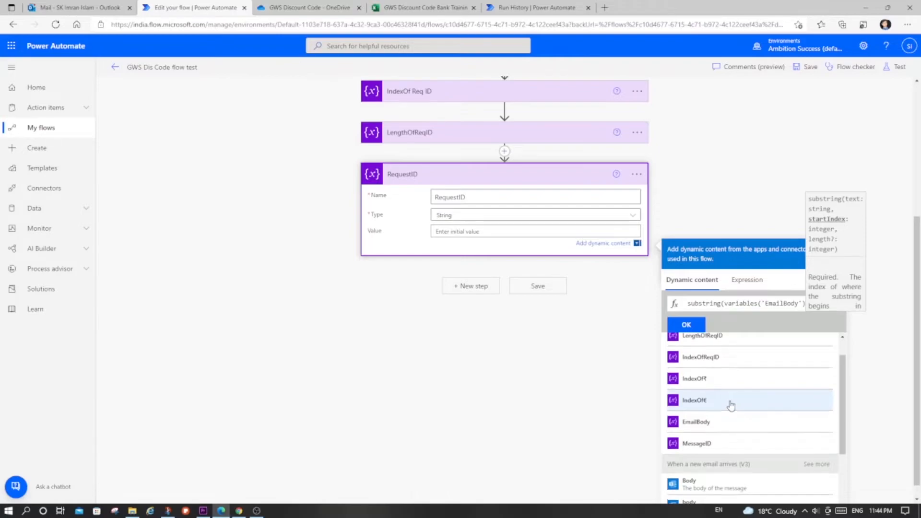
- Complete the RequestID substring expression with IndexOfReqID as start index and LengthOfReqID as length, and save the flow
scroll(731, 405, up, 1)
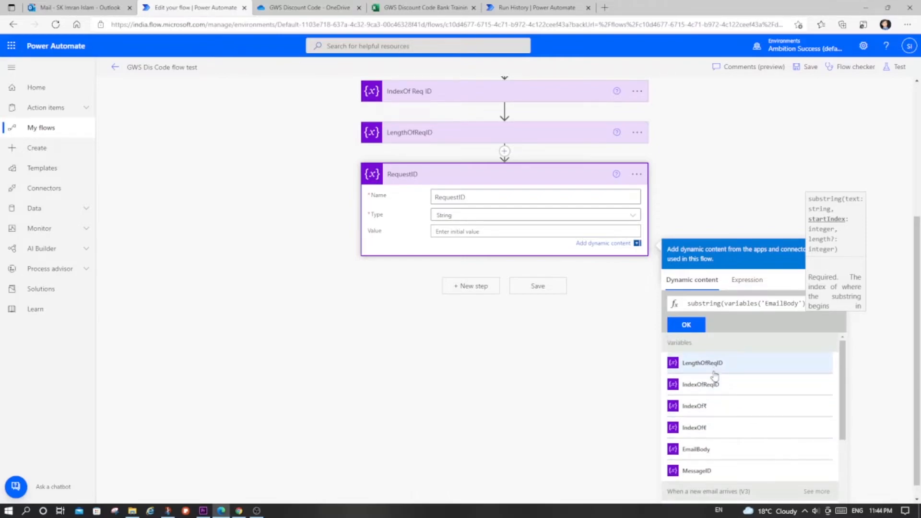
click(701, 384)
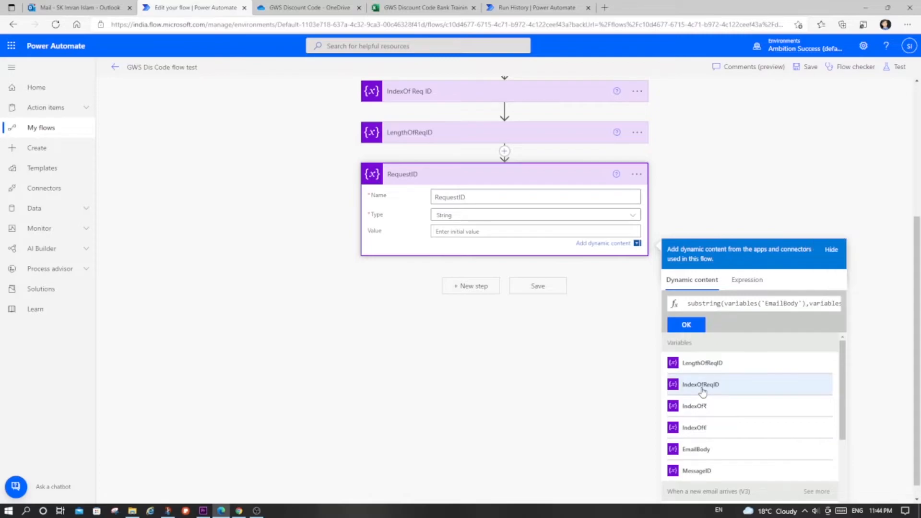
text(,)
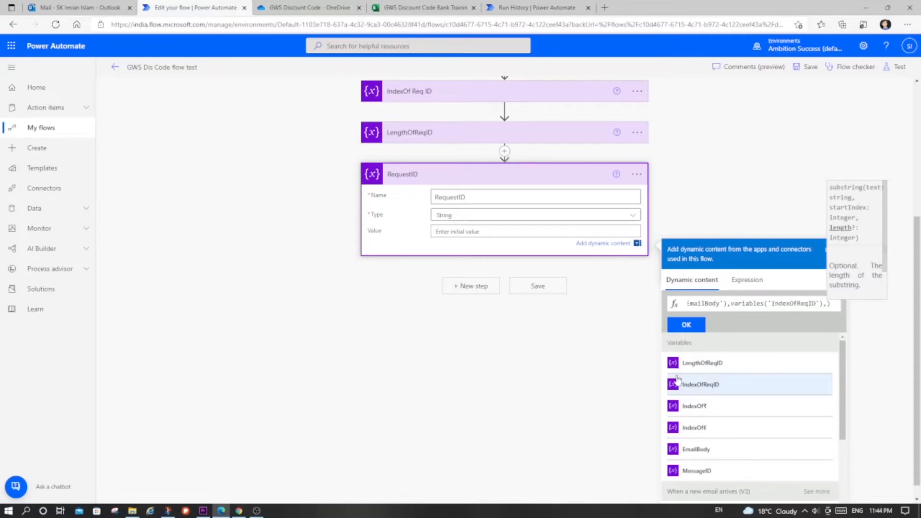
click(703, 363)
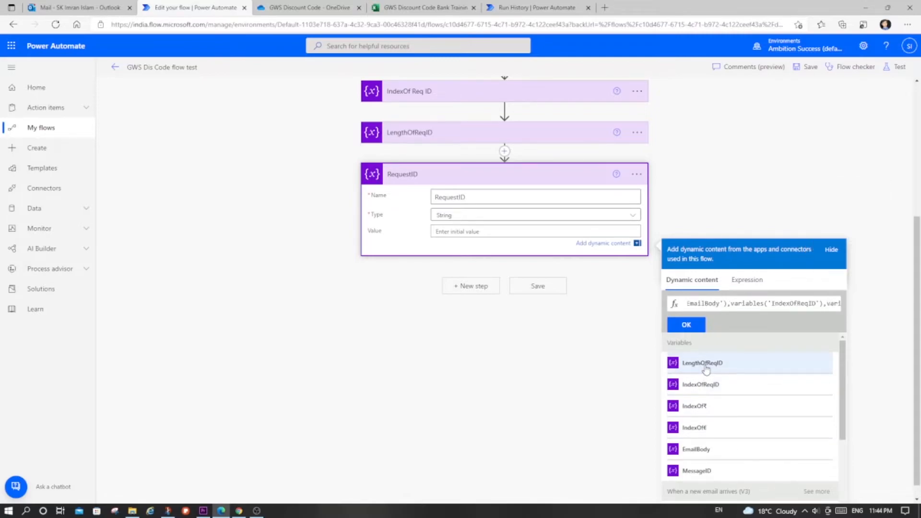
click(689, 325)
click(544, 179)
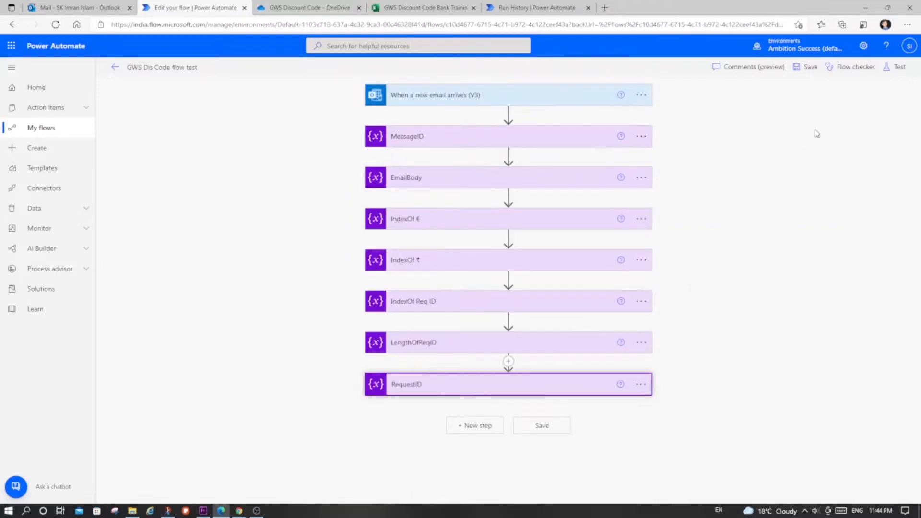
click(810, 66)
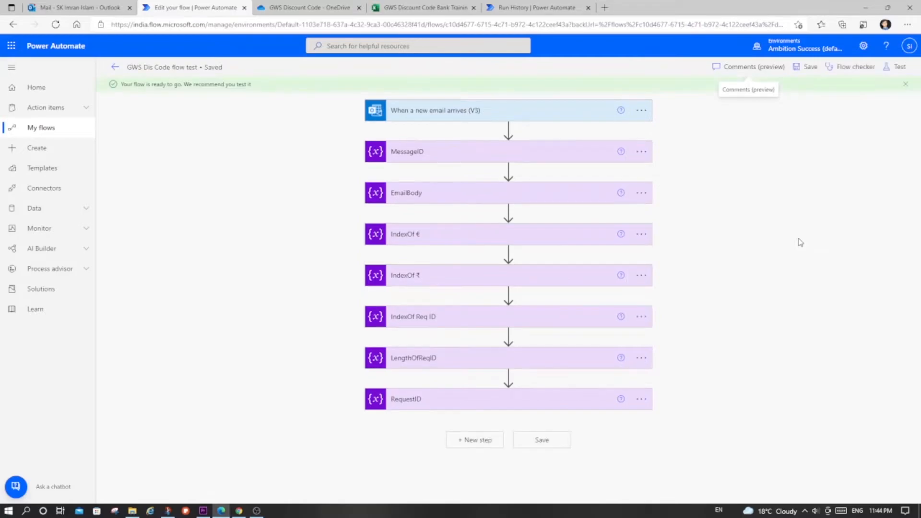
- Switch to Gmail, start a reply to the promotion email, expand its quoted text and delete the quoted part above "Confirmed"
key(alt+Tab)
key(alt+Tab)
key(alt+Tab)
key(alt+Tab)
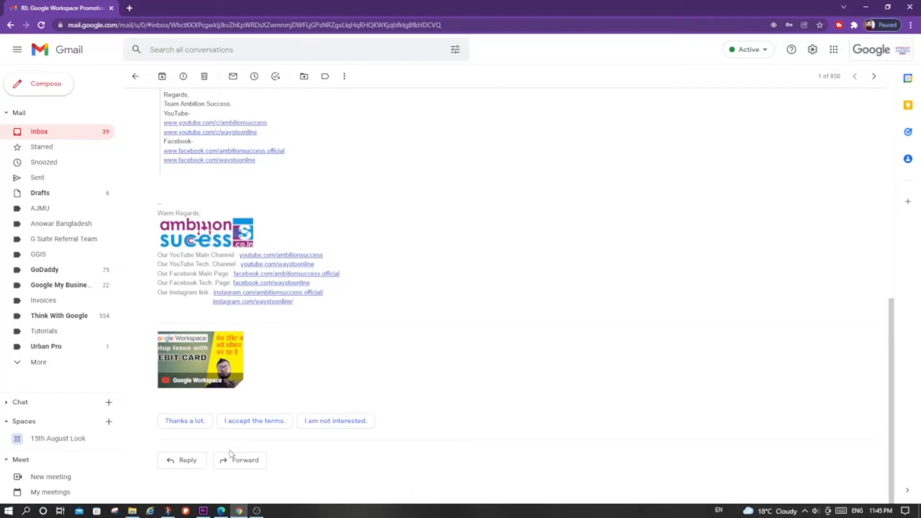
click(183, 462)
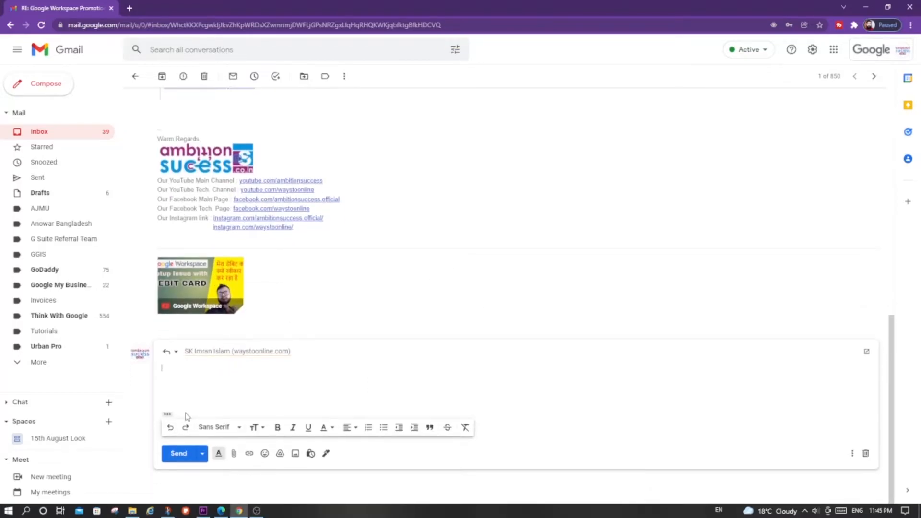
click(167, 414)
scroll(294, 343, down, 5)
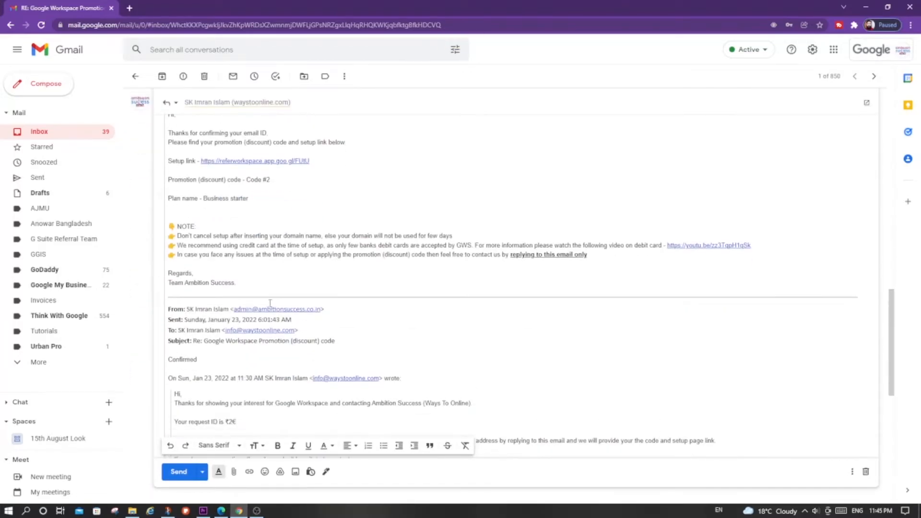
shift+click(372, 344)
key(BackSpace)
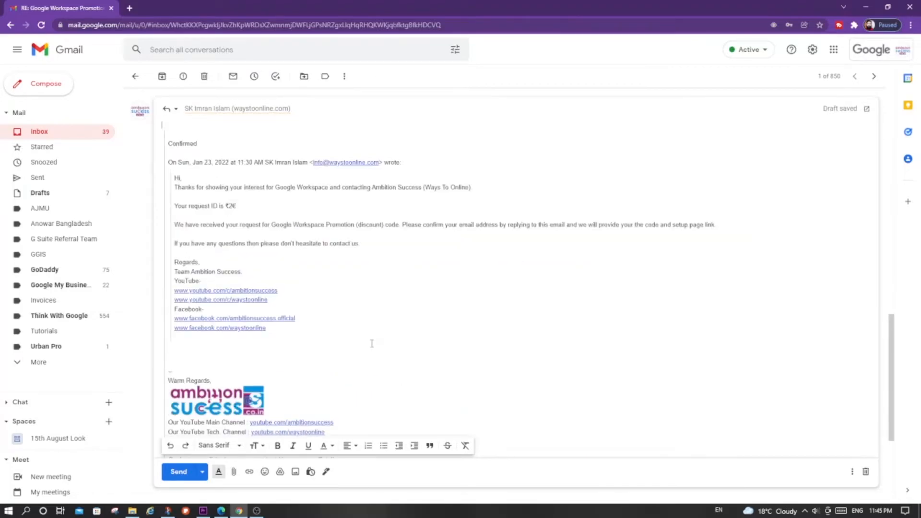
- Change the request ID between ₹ and € in the quoted text to 9999 and send the reply
double_click(231, 207)
text(9999)
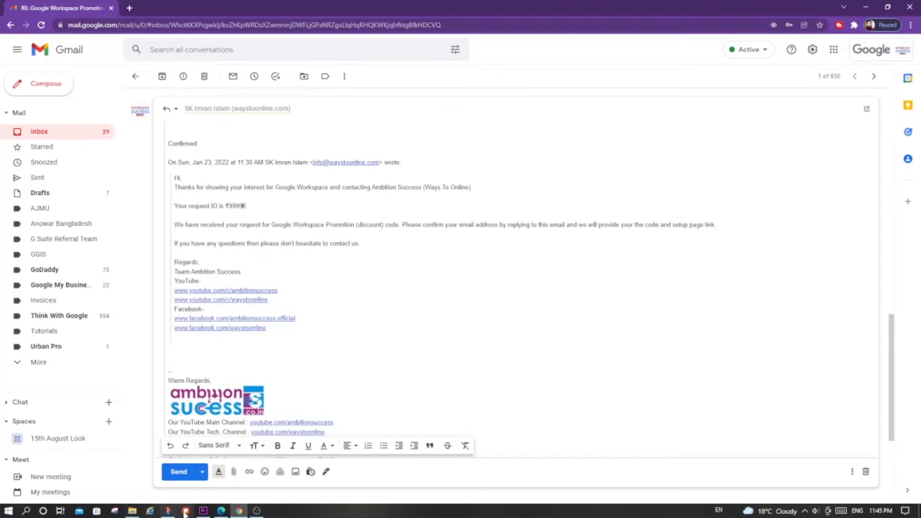
click(175, 472)
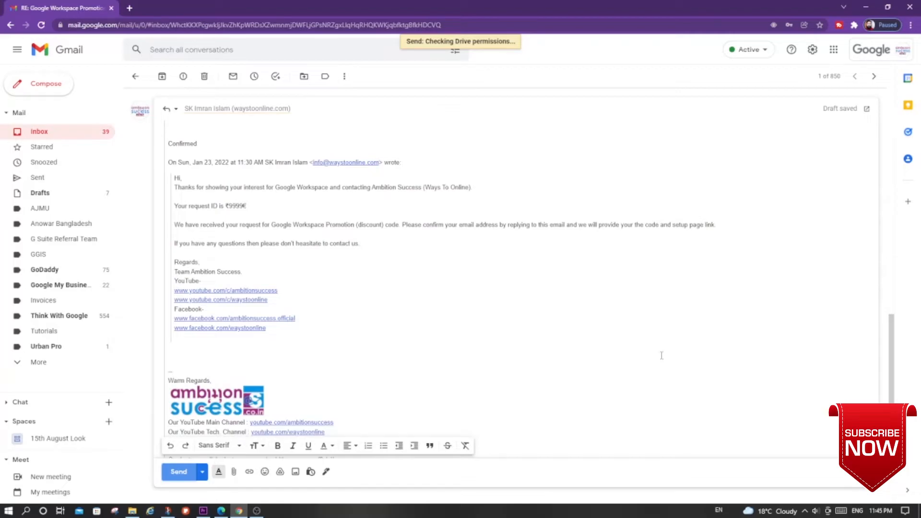
- Return to Power Automate, go back to the flow's details page and refresh the run history
key(alt+Tab)
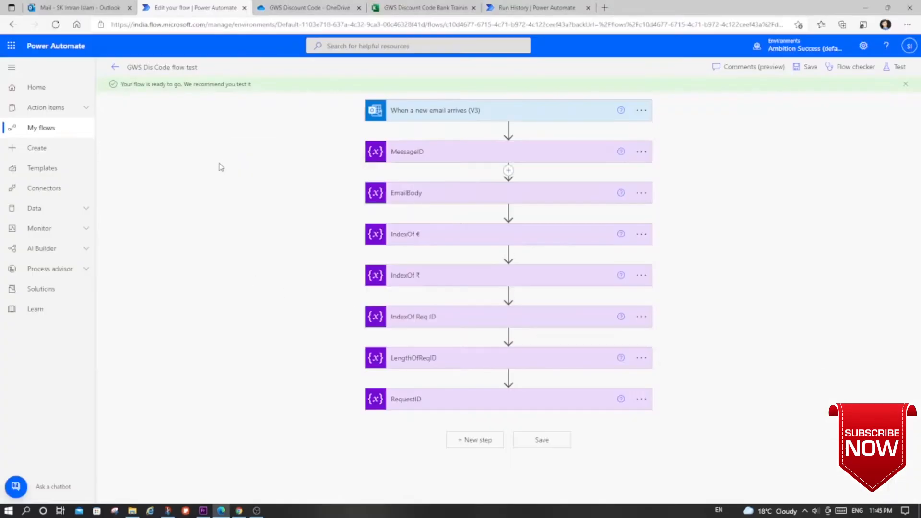
click(114, 68)
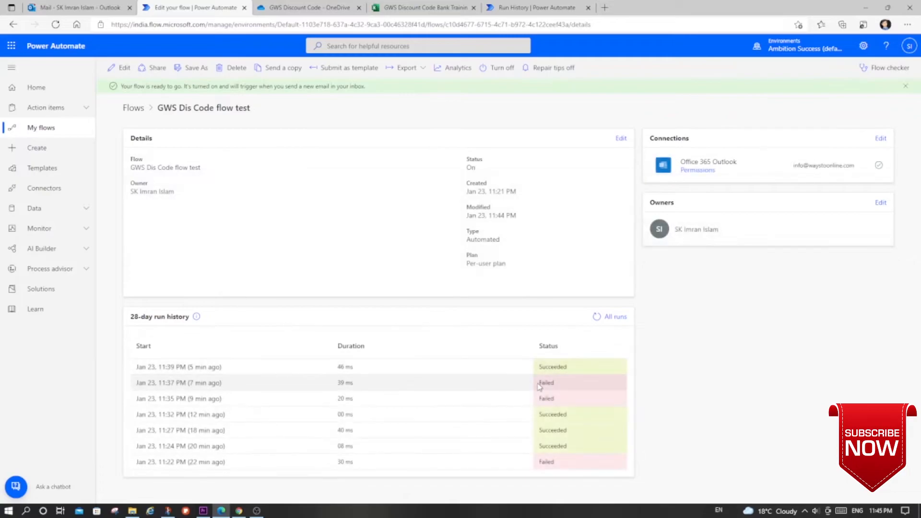
click(597, 315)
drag(537, 368, 567, 370)
click(581, 353)
click(597, 317)
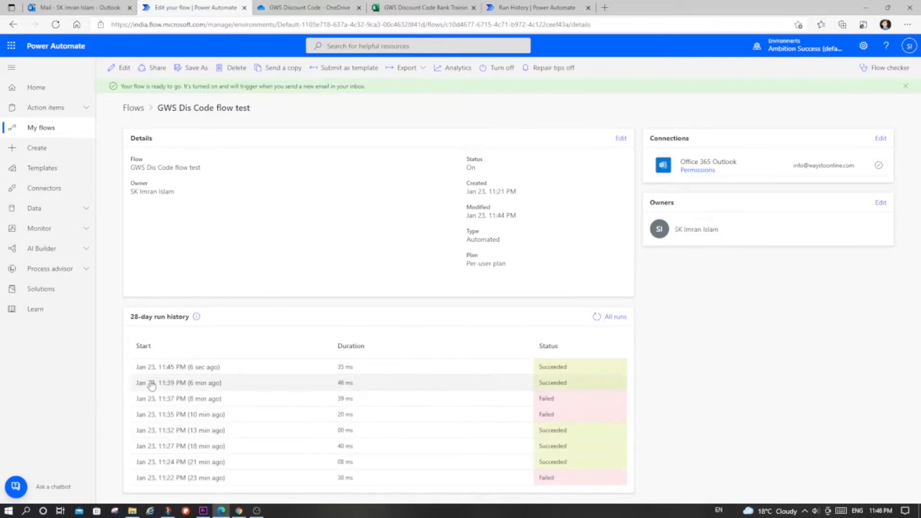
- Open the newest run and examine the value stored in RequestID
click(148, 367)
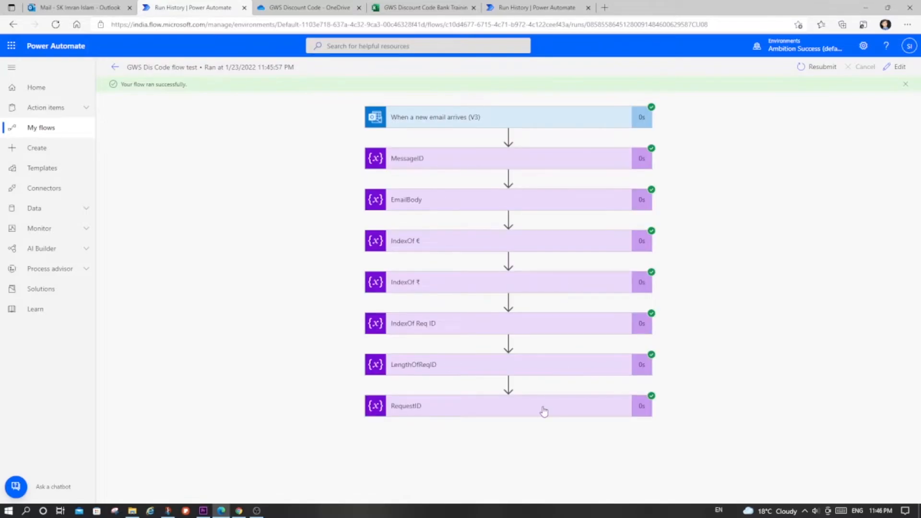
click(544, 412)
drag(400, 446, 377, 451)
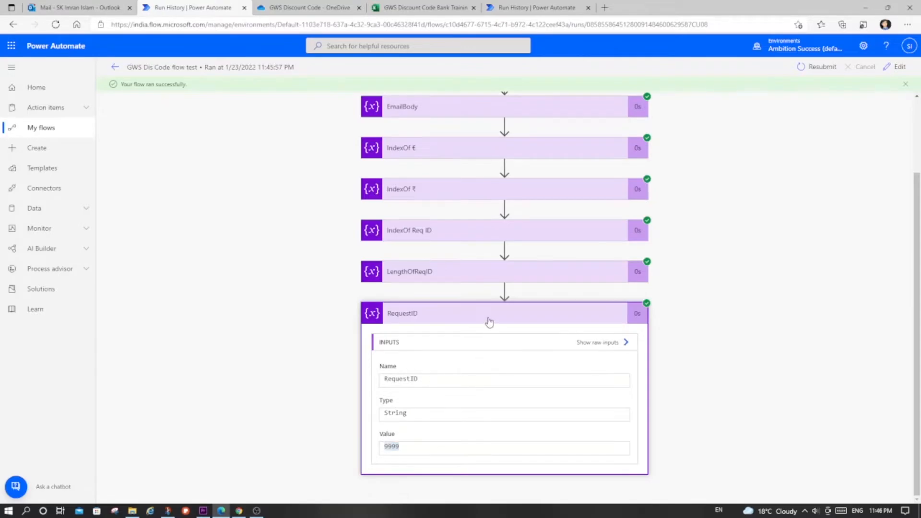
click(490, 322)
- Switch to Gmail, open the latest sent reply and check the request ID between ₹ and €
key(alt+Tab)
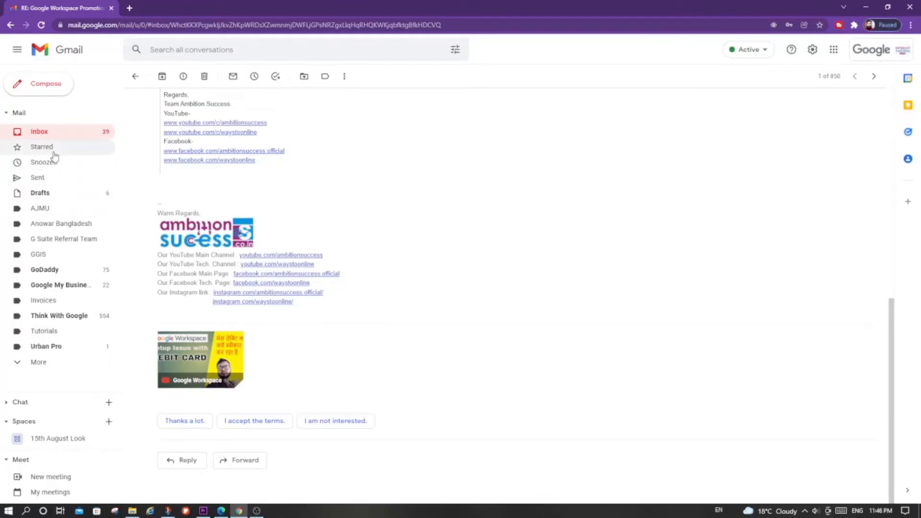
click(52, 178)
click(266, 126)
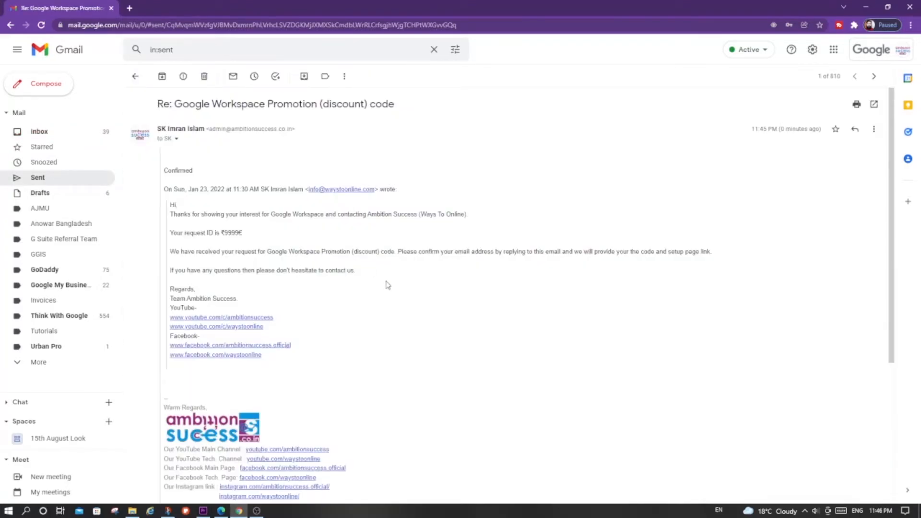
drag(224, 232, 237, 232)
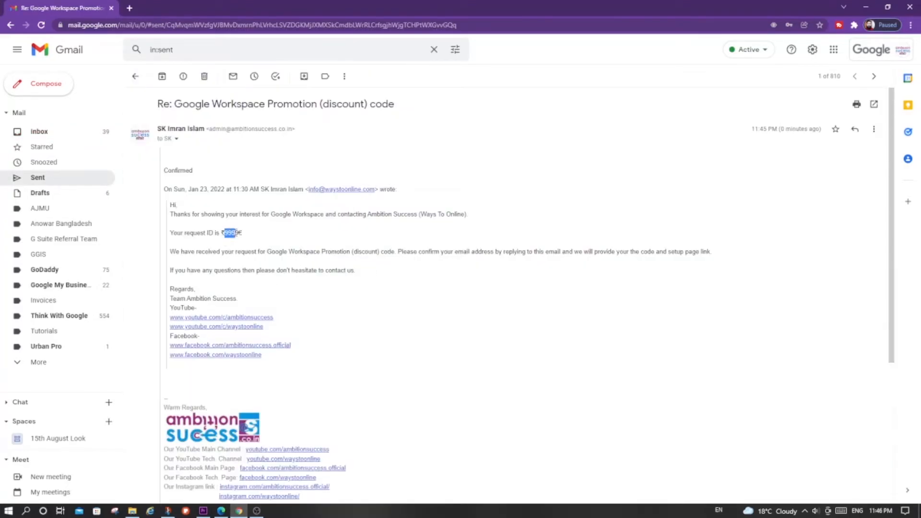
click(224, 234)
- Switch to the GWS Discount Code Bank workbook and examine the row for SlNo 3
key(alt+Tab)
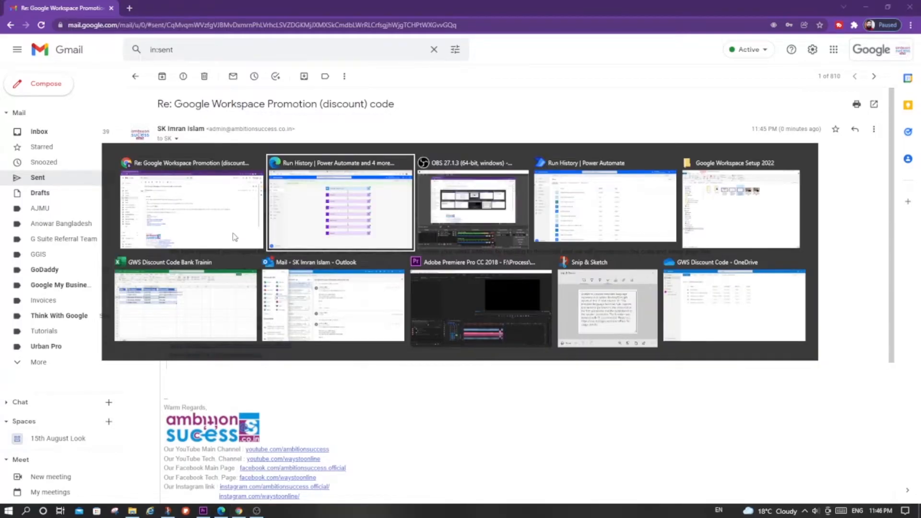
click(426, 8)
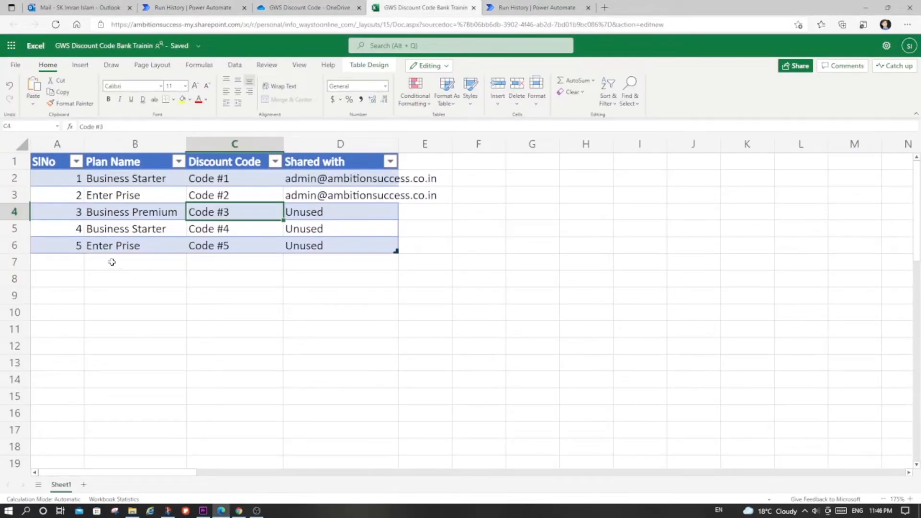
drag(57, 214, 362, 208)
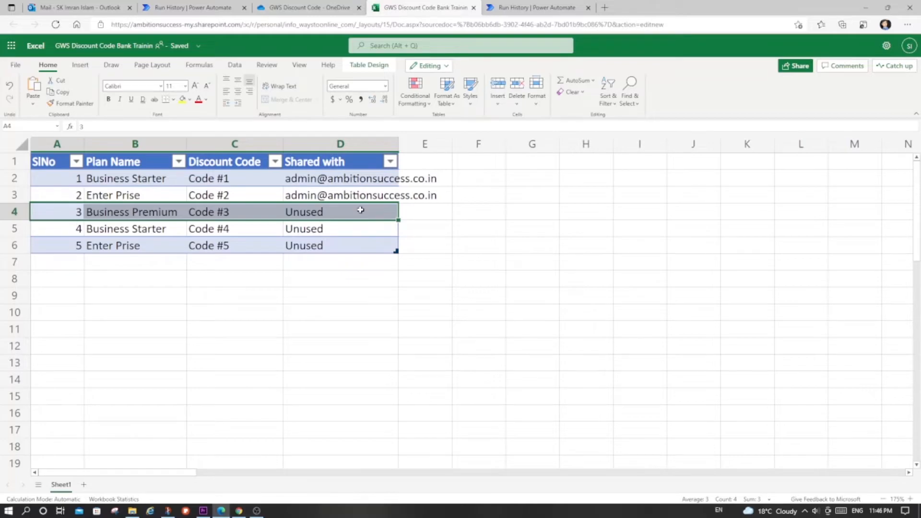
- Return to Power Automate, open the flow for editing and add a Condition control after RequestID
click(211, 6)
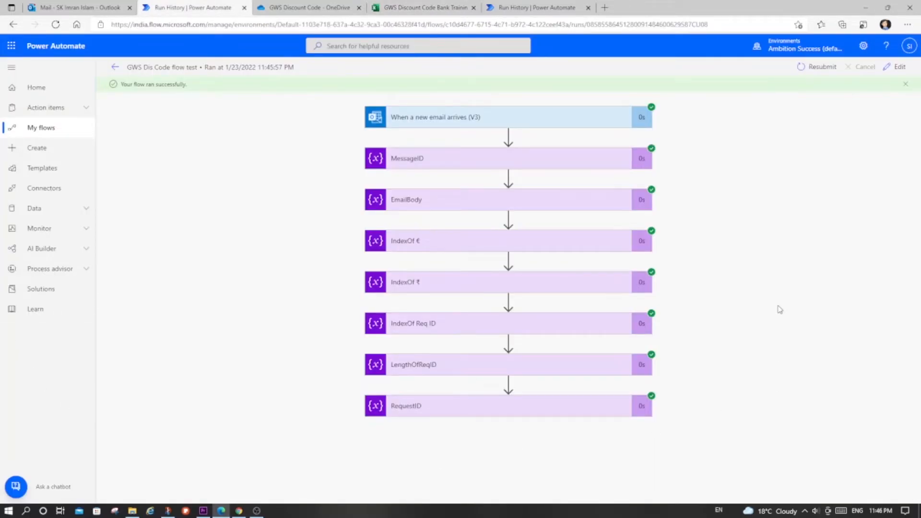
click(896, 67)
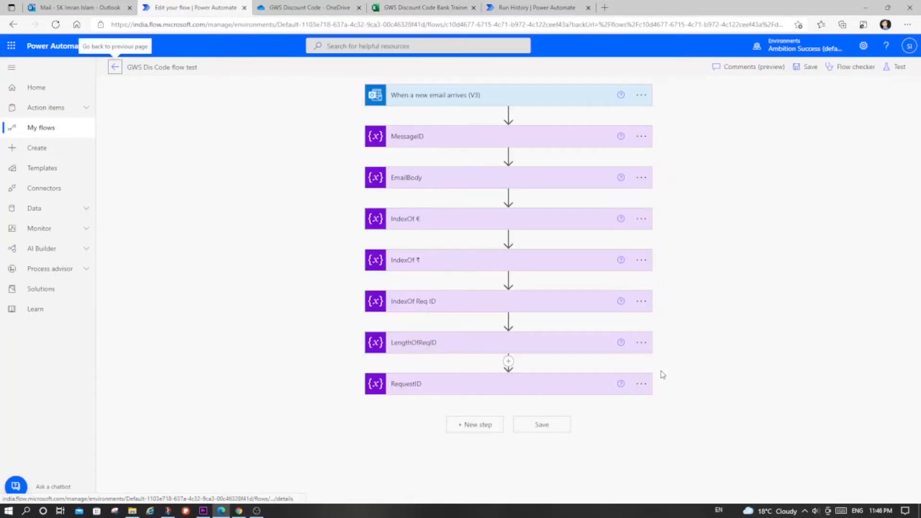
click(480, 425)
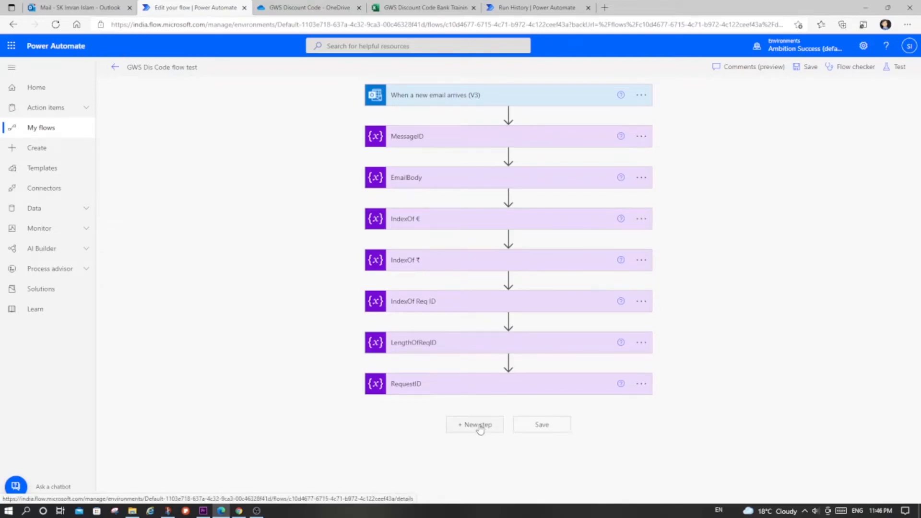
click(389, 240)
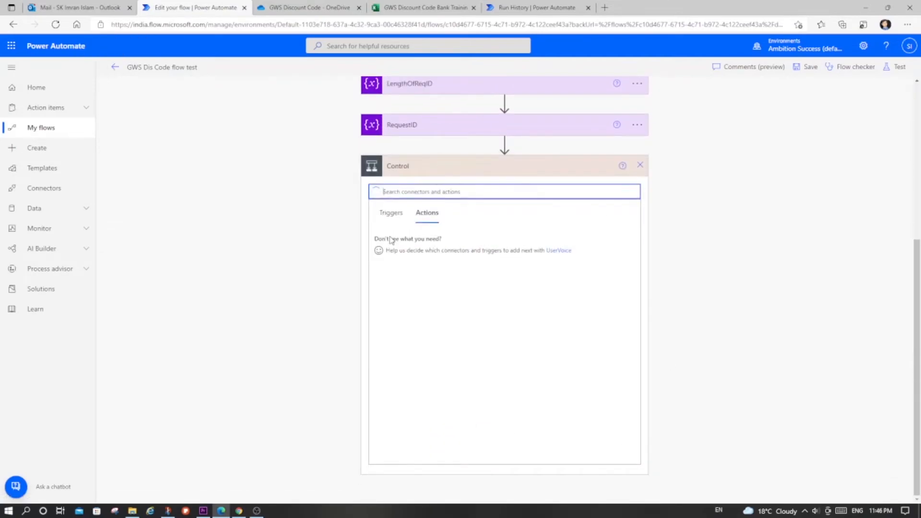
click(390, 240)
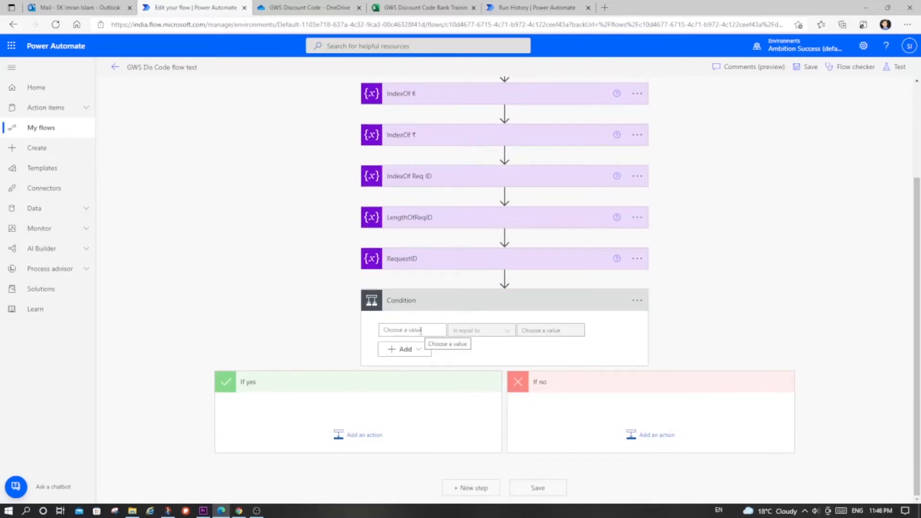
- Switch to the sent Gmail reply and examine the phrase "Your request ID is ₹" as the text to test for
key(alt+Tab)
key(alt+Tab)
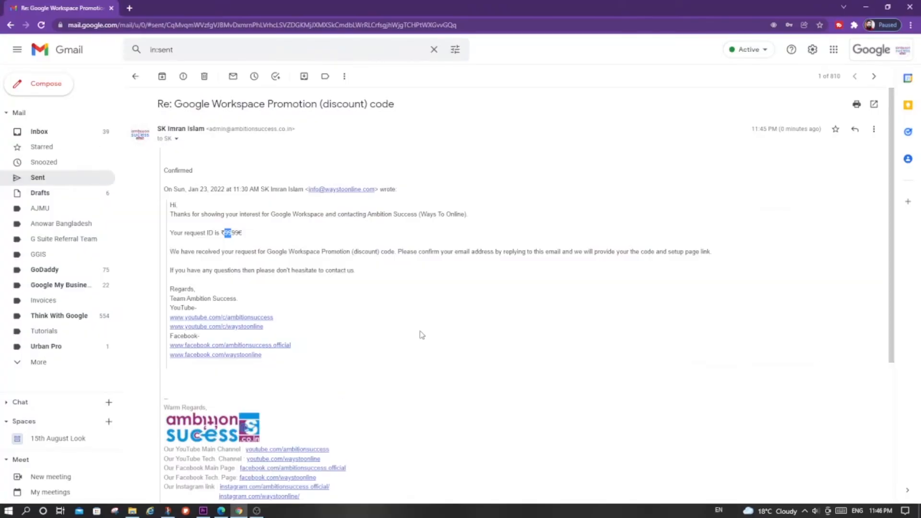
click(384, 312)
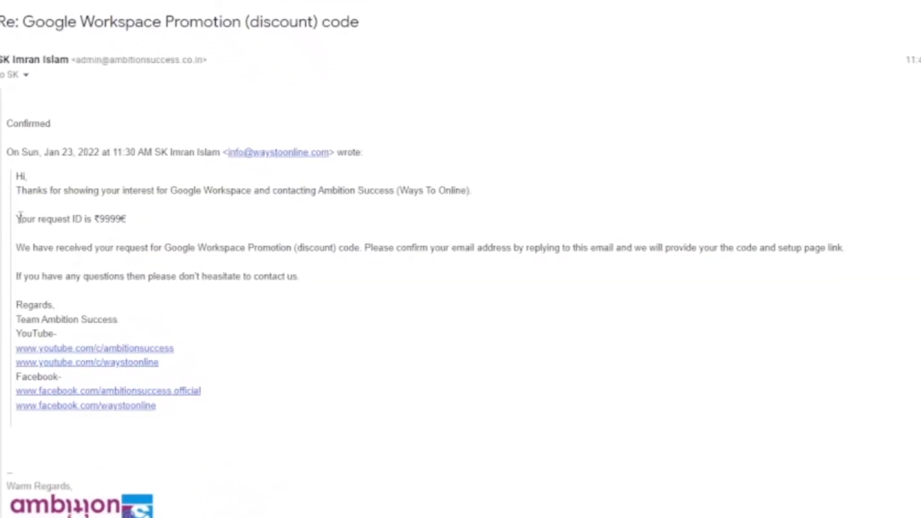
drag(20, 218, 101, 219)
key(ctrl+c)
click(28, 224)
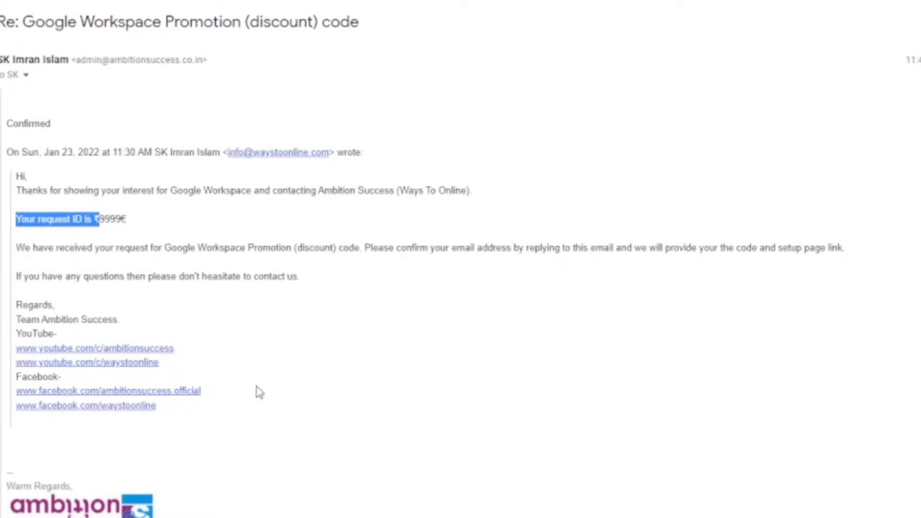
- Return to the flow and set the Condition's first value to the EmailBody variable
key(alt+Tab)
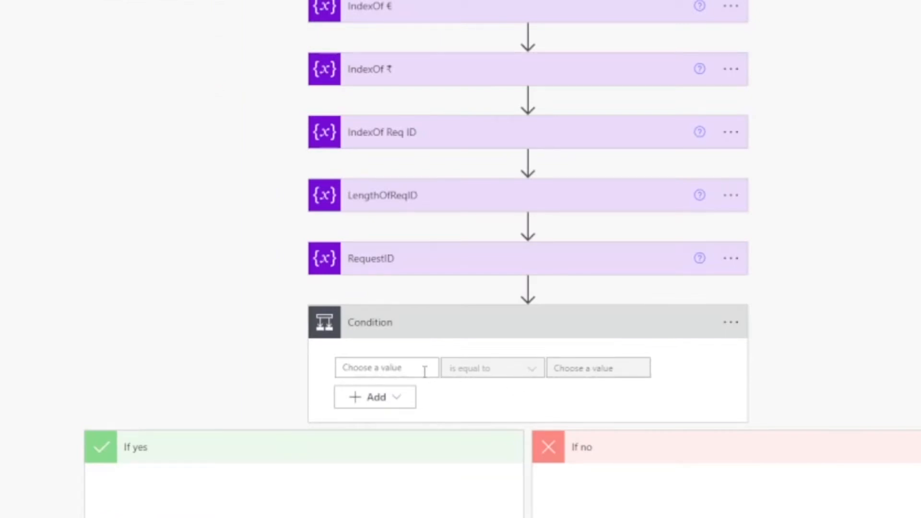
click(424, 372)
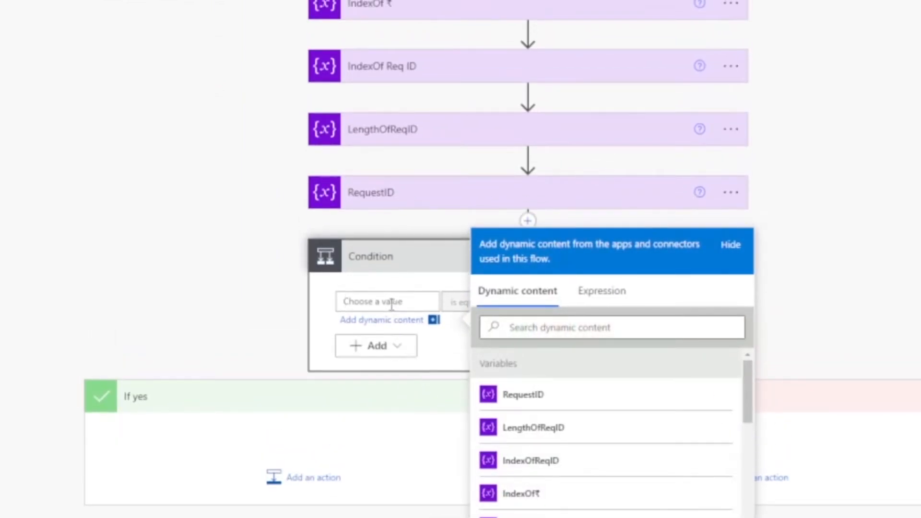
scroll(592, 463, down, 4)
scroll(592, 462, up, 2)
scroll(592, 463, up, 3)
scroll(567, 480, down, 3)
click(566, 501)
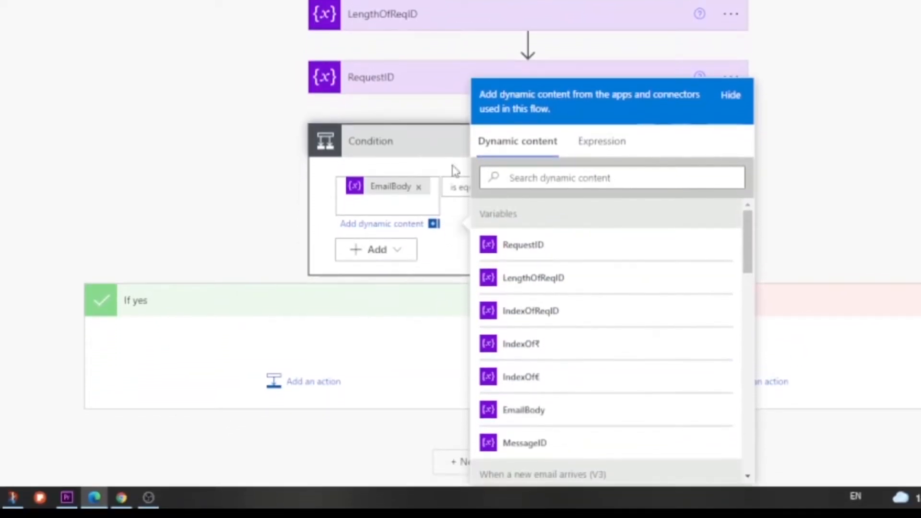
click(448, 163)
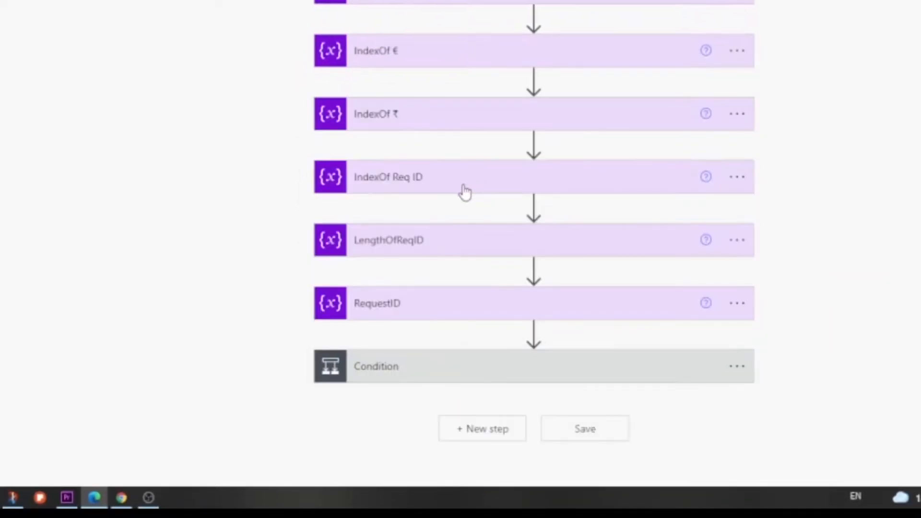
click(459, 368)
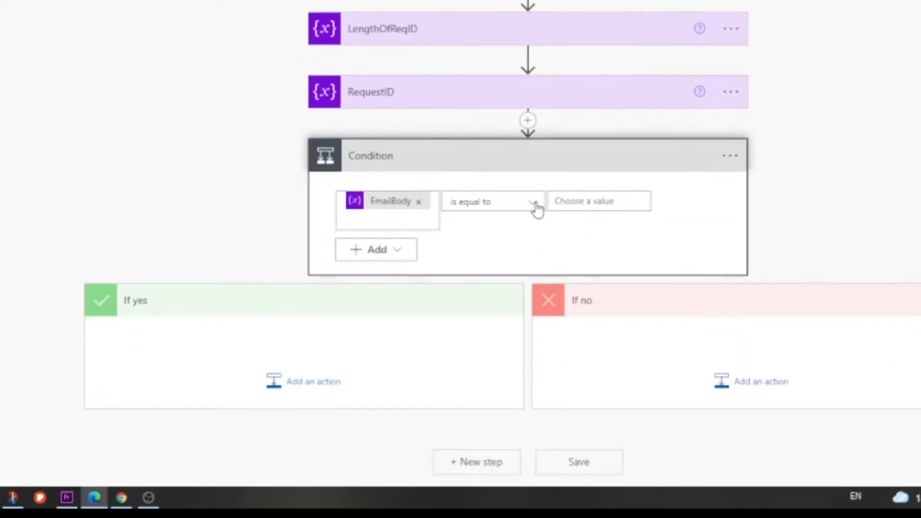
- Set the Condition's operator to contains and its comparison value to "Your request ID is ₹"
click(537, 205)
click(494, 1)
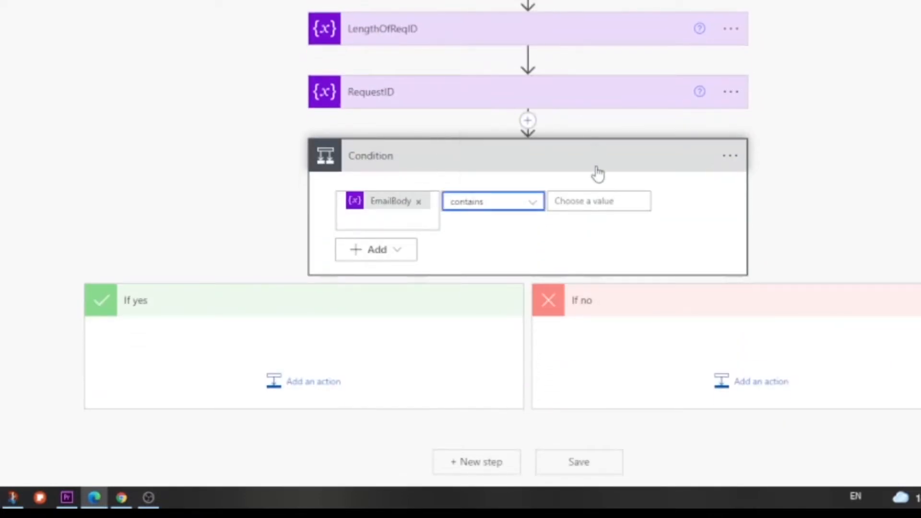
click(583, 202)
key(ctrl+v)
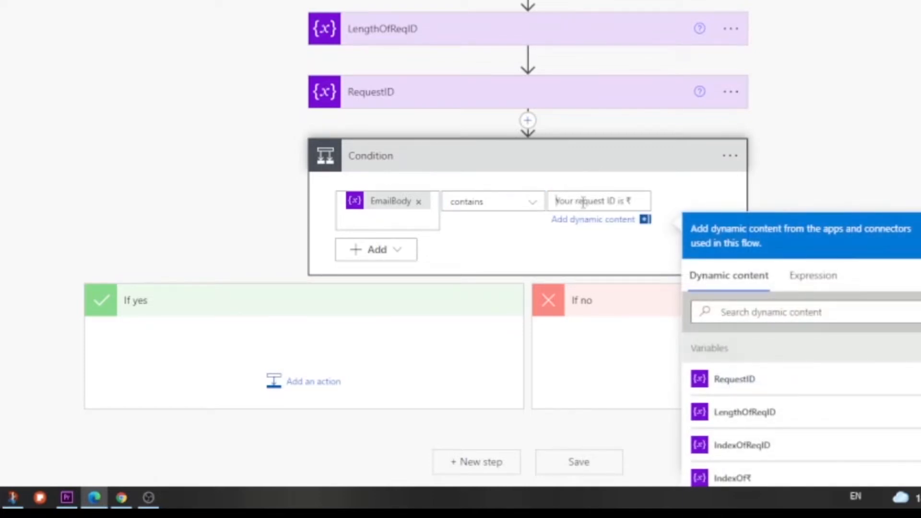
click(237, 337)
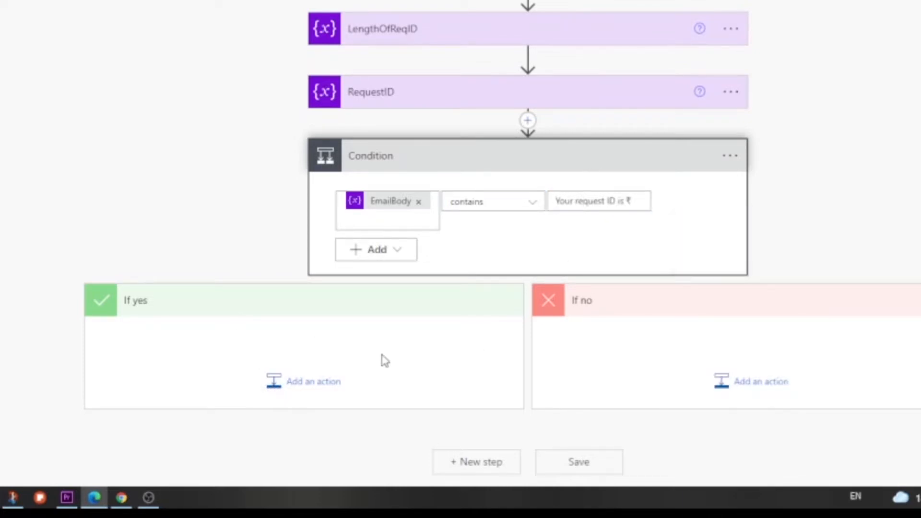
- Add an Excel Online (Business) Get a row action to the If yes branch, consulting the SlNo 3 row in the discount code workbook
click(331, 384)
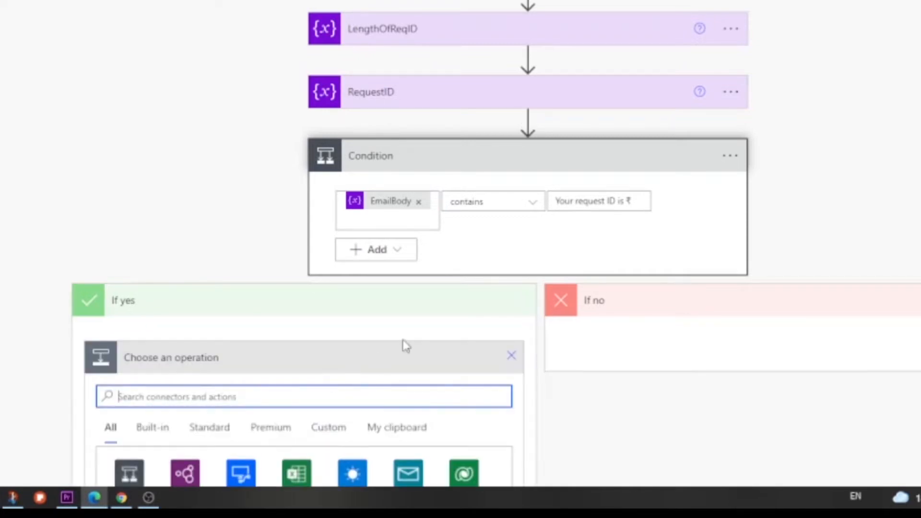
scroll(403, 347, down, 5)
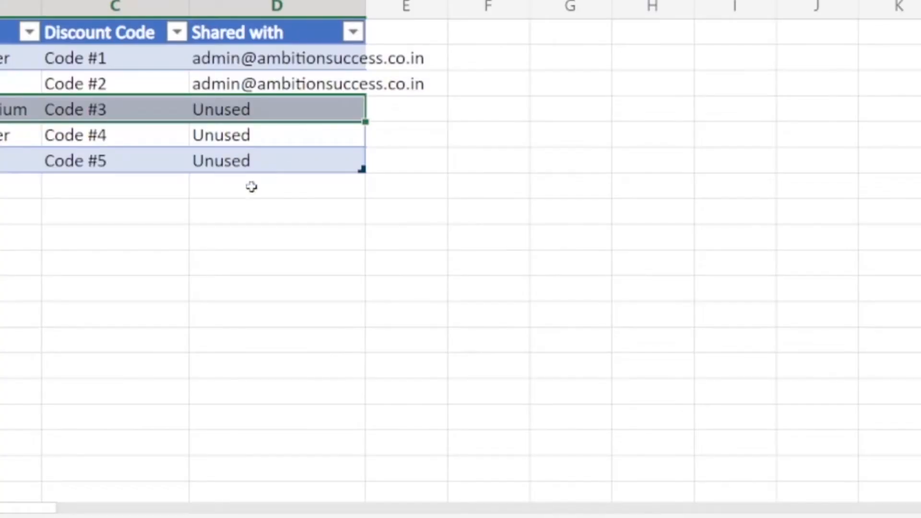
click(215, 239)
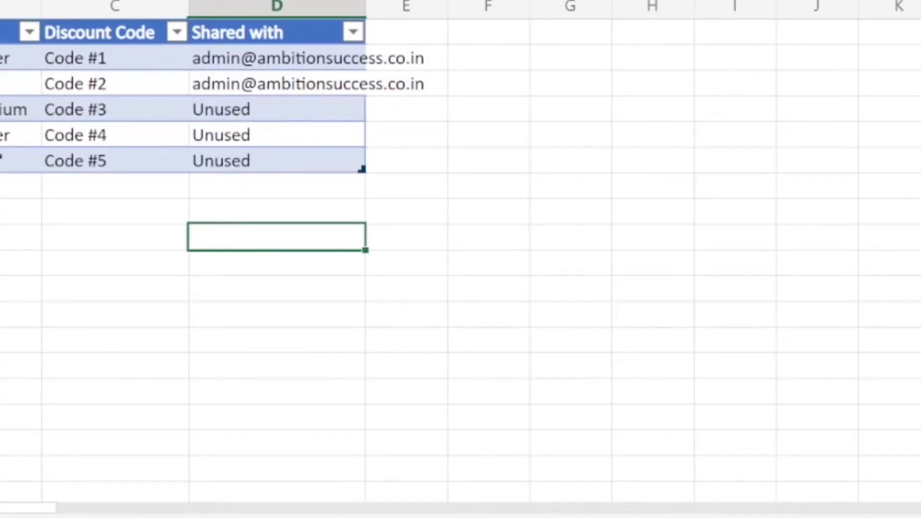
drag(62, 109, 481, 101)
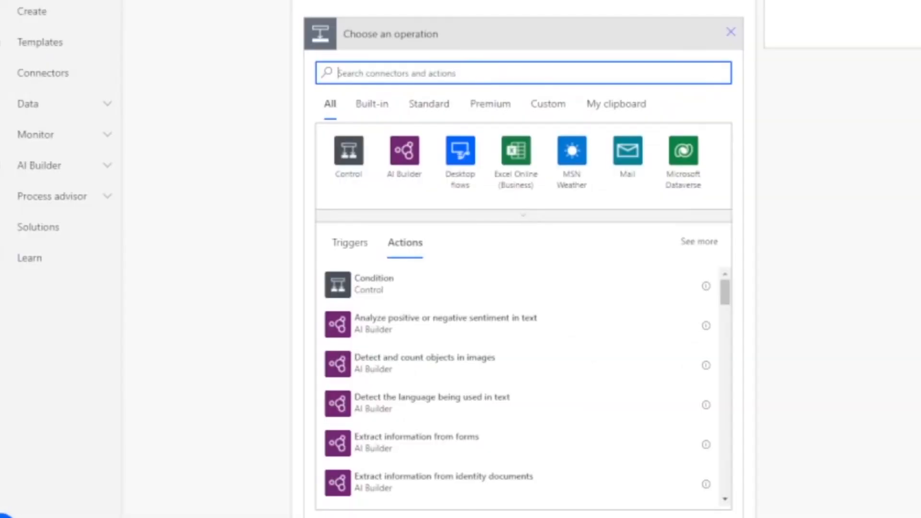
click(517, 152)
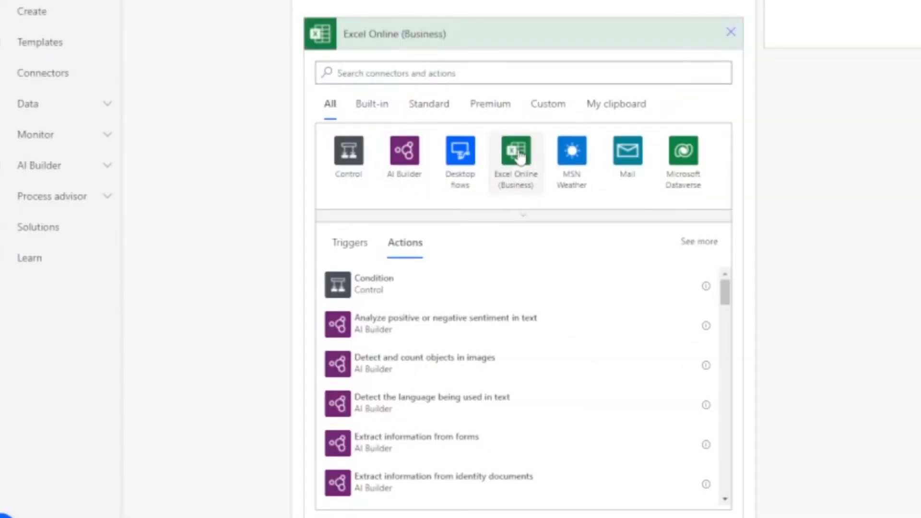
click(367, 187)
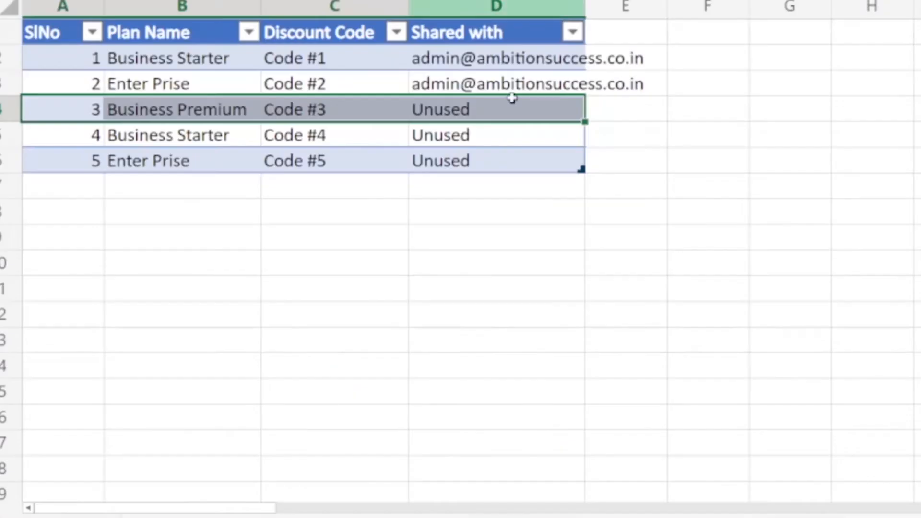
- Point Get a row to OneDrive for Business, library OneDrive, file /GWS Discount Code/GWS Discount Code Bank Trainin.xlsx, after rechecking the workbook's SlNo 3 row
click(432, 191)
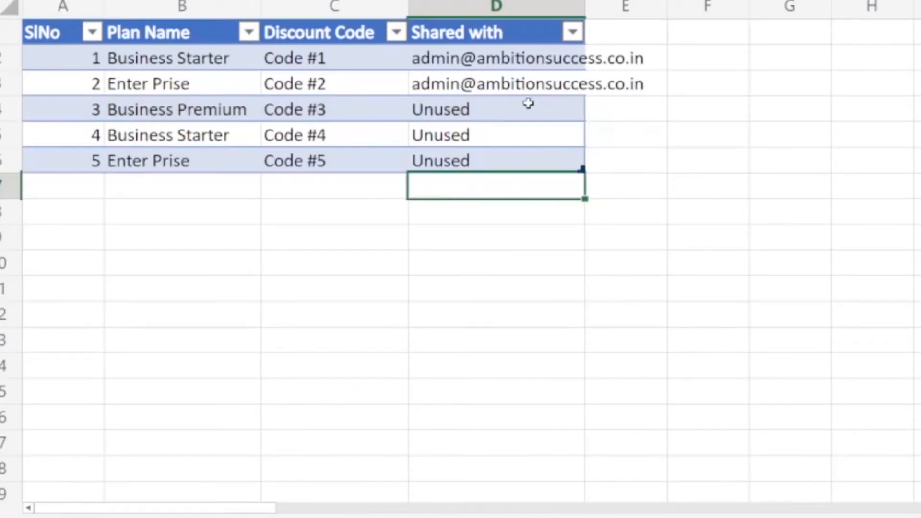
drag(524, 98, 63, 101)
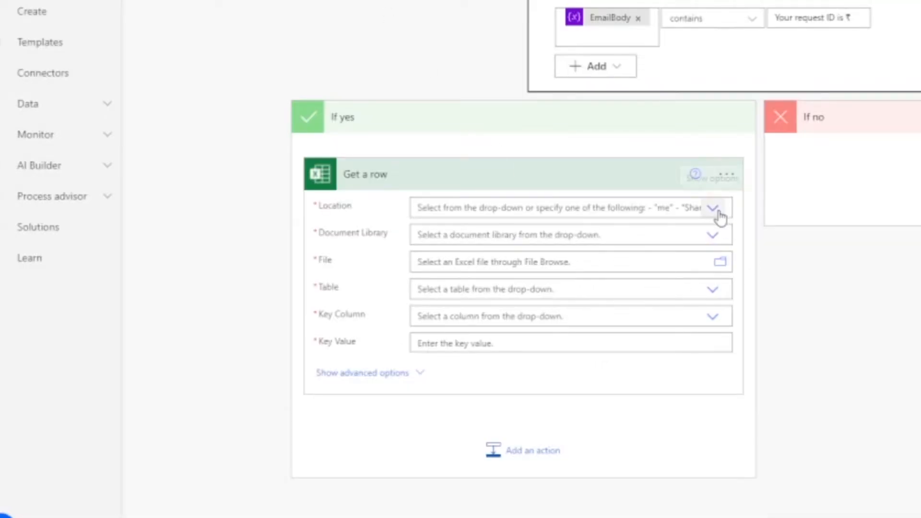
click(715, 210)
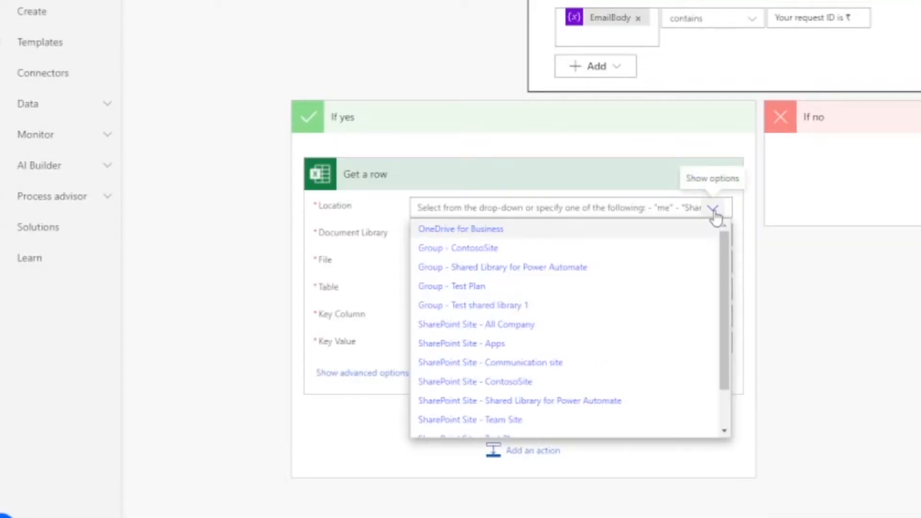
click(481, 230)
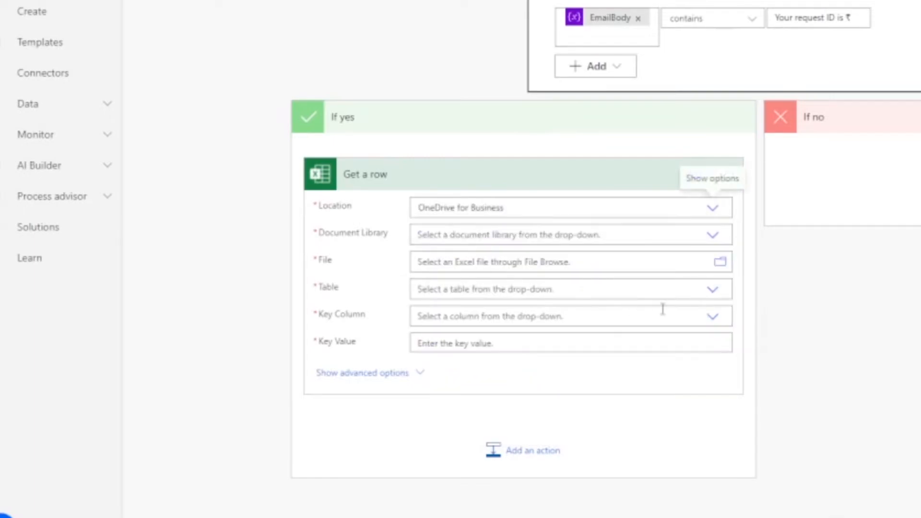
click(714, 237)
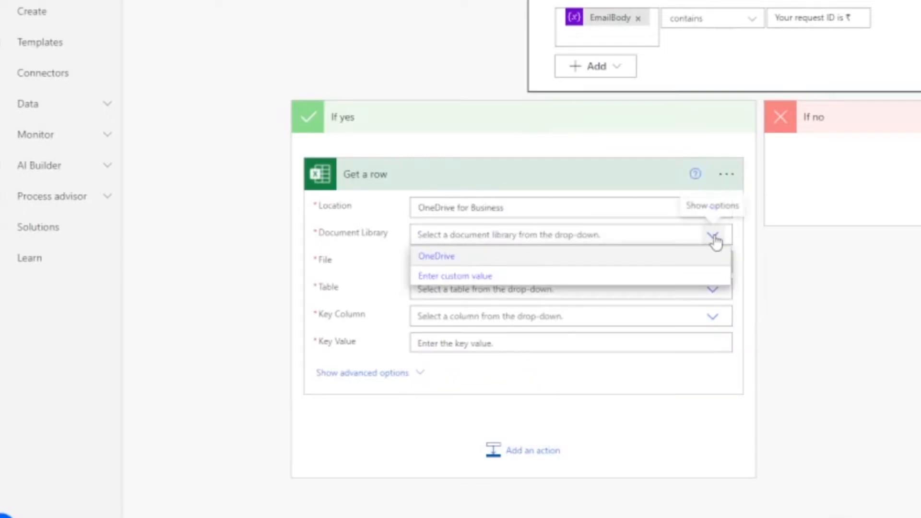
click(446, 257)
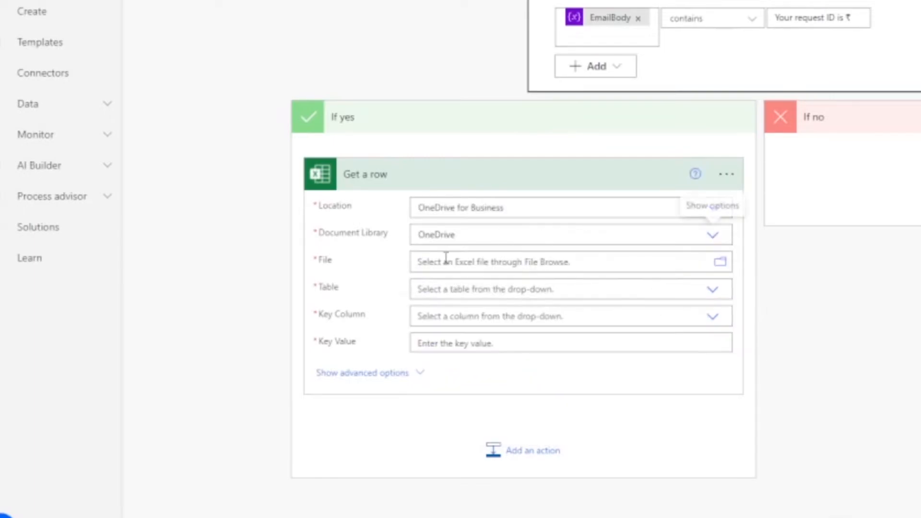
click(723, 266)
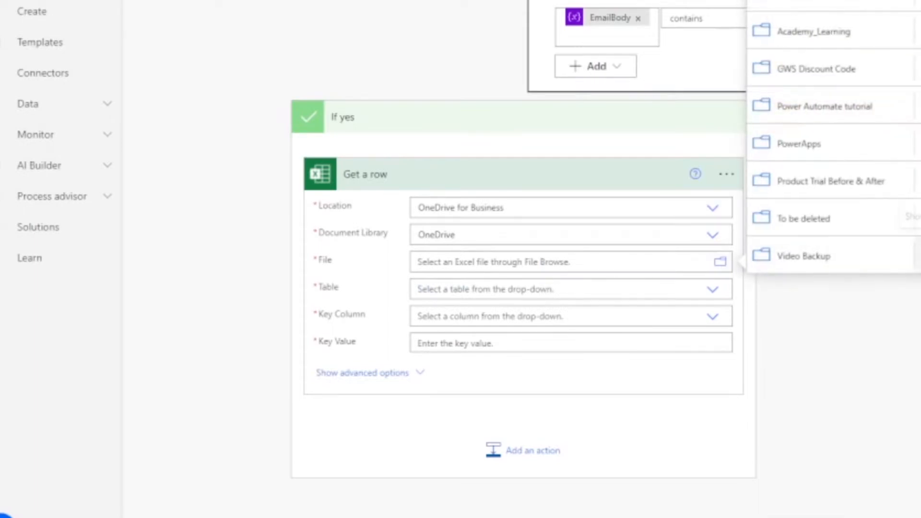
click(816, 69)
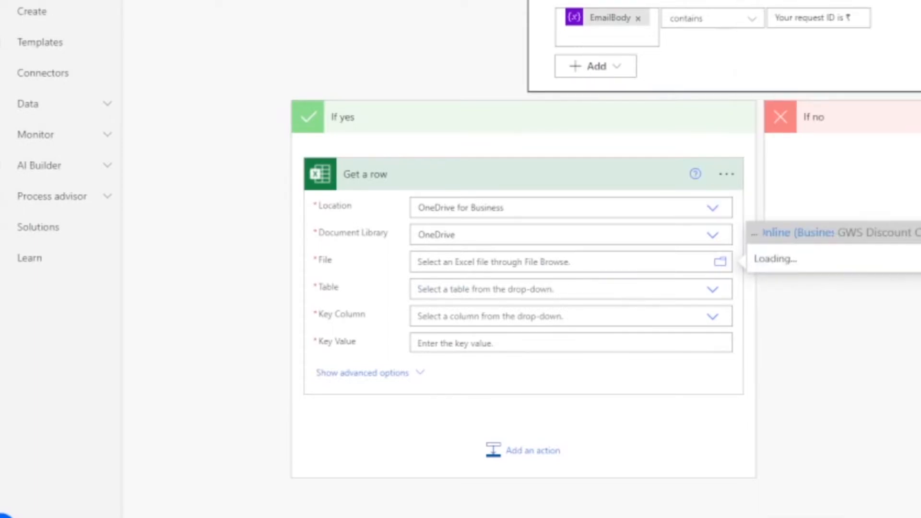
click(849, 191)
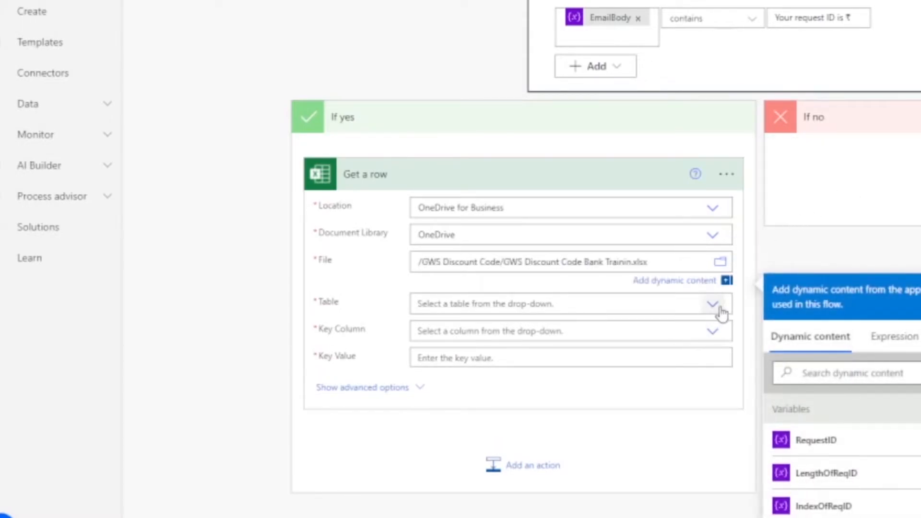
- Set the Get a row action's table to Table1 and its key column to SlNo
click(720, 314)
click(544, 313)
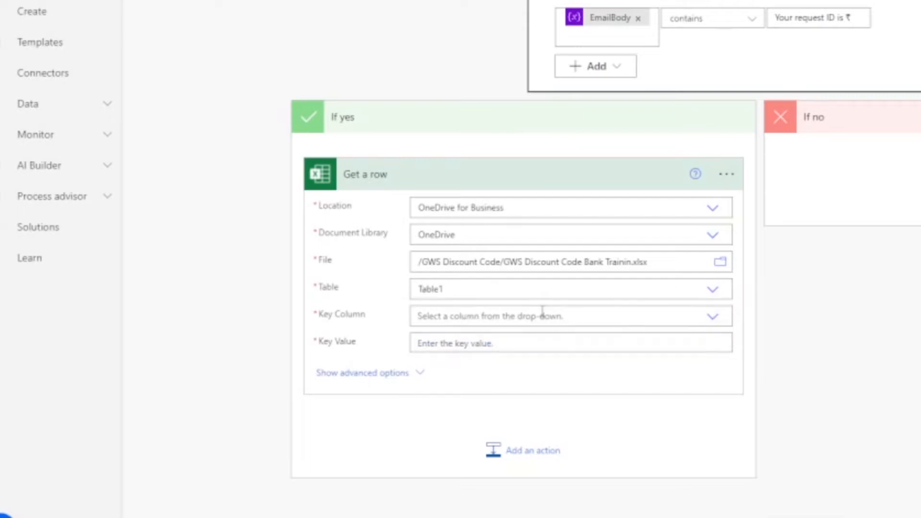
click(526, 315)
click(713, 316)
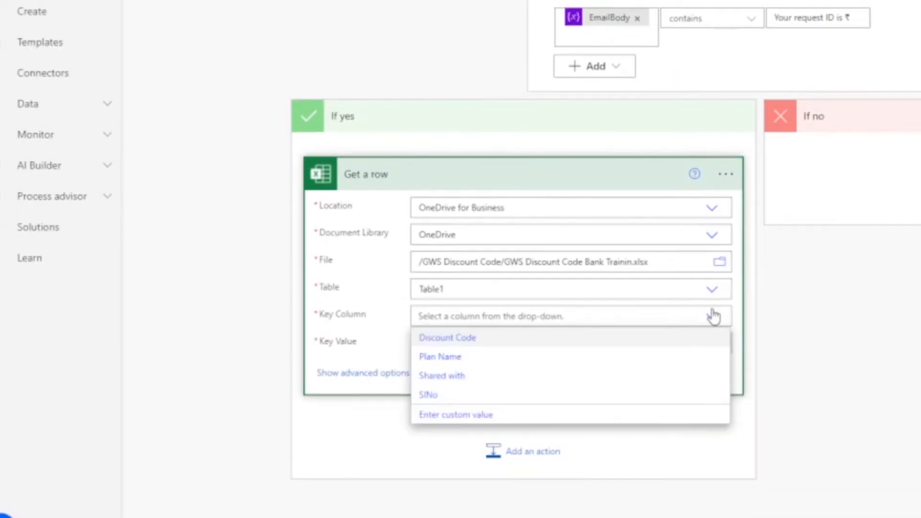
click(442, 395)
- Set the Get a row action's key value to the RequestID variable and collapse the action
click(446, 344)
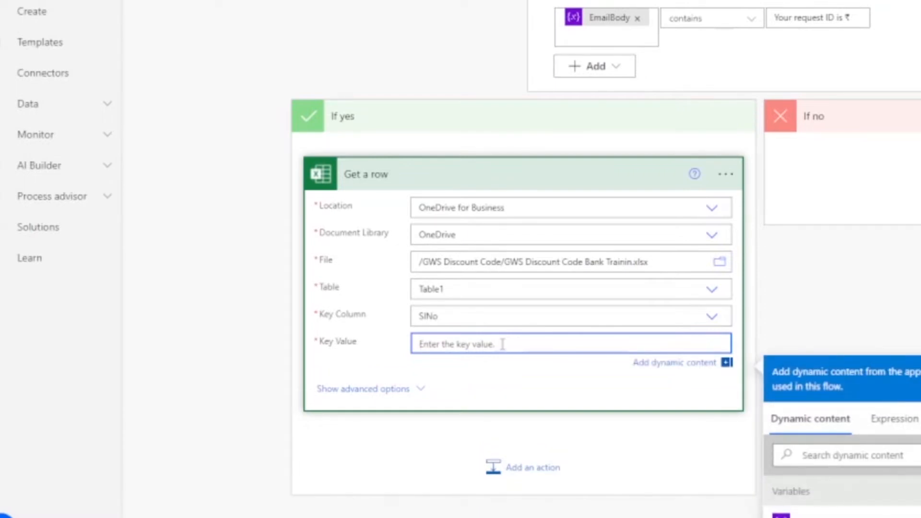
scroll(606, 25, up, 2)
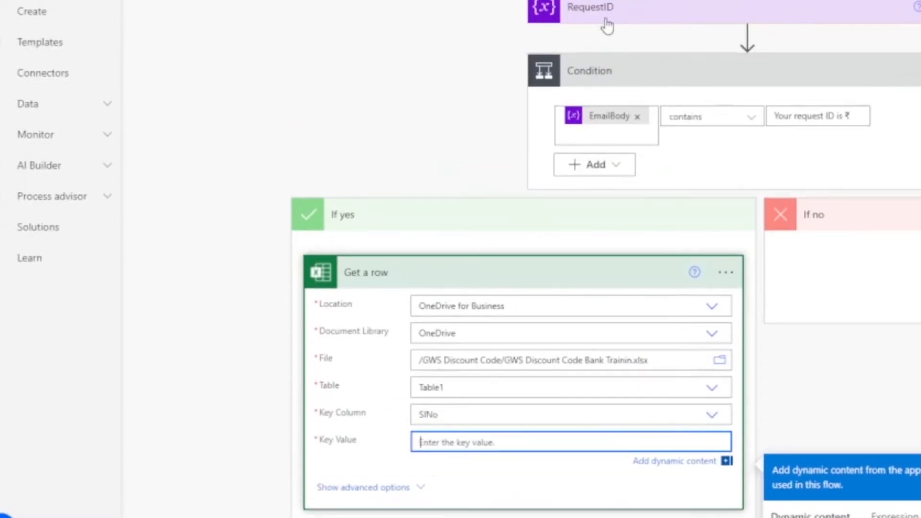
scroll(637, 10, down, 4)
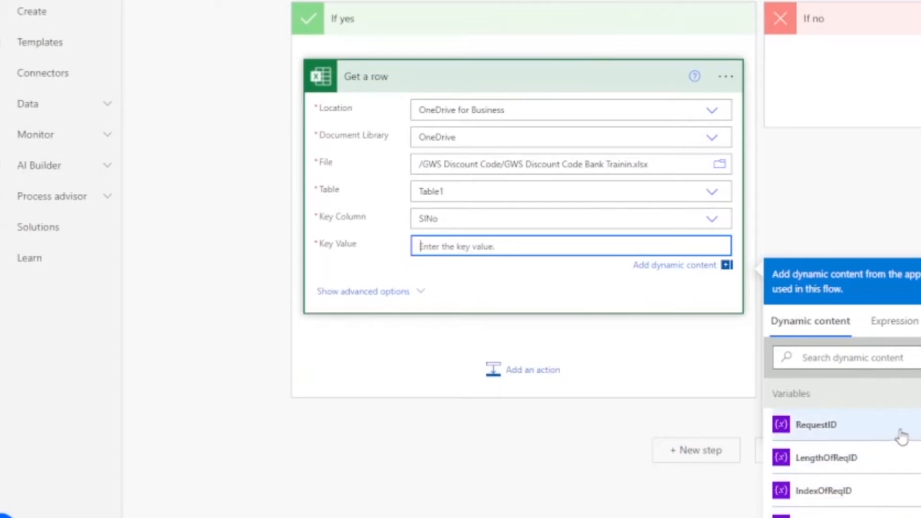
click(816, 425)
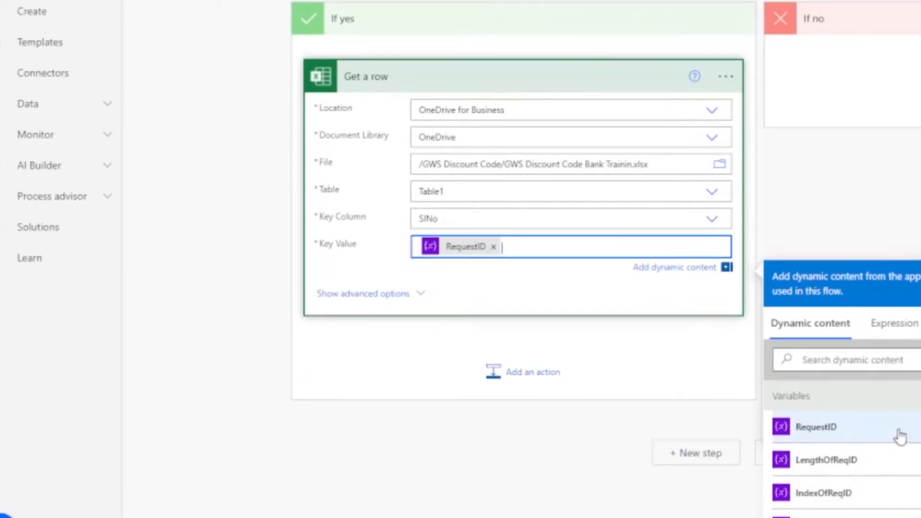
click(614, 85)
scroll(614, 86, up, 6)
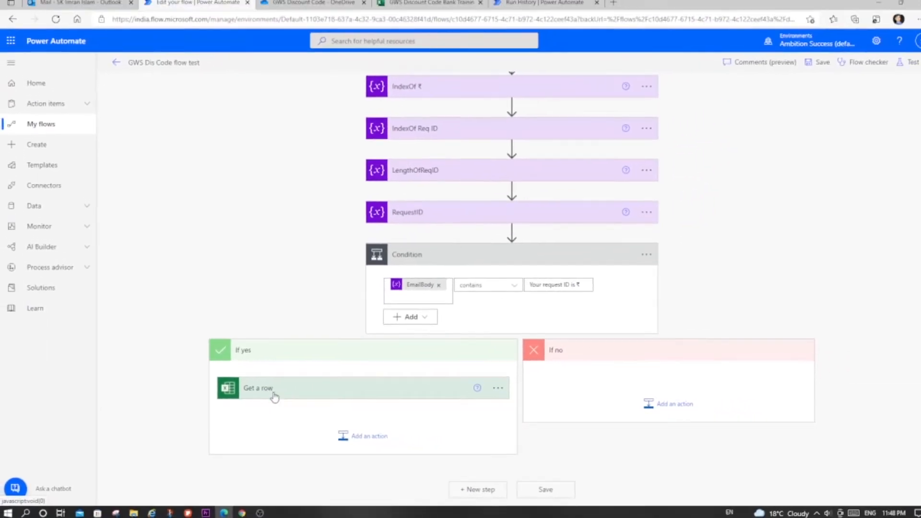
- Switch to the GWS Discount Code Bank workbook and examine the plan name and discount code in the SlNo 3 row
click(414, 3)
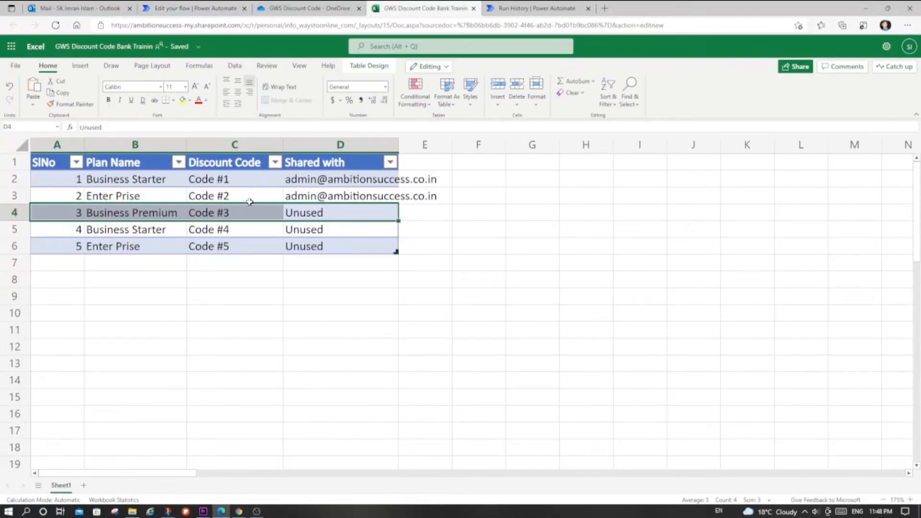
click(172, 281)
drag(334, 212, 43, 211)
drag(222, 213, 162, 211)
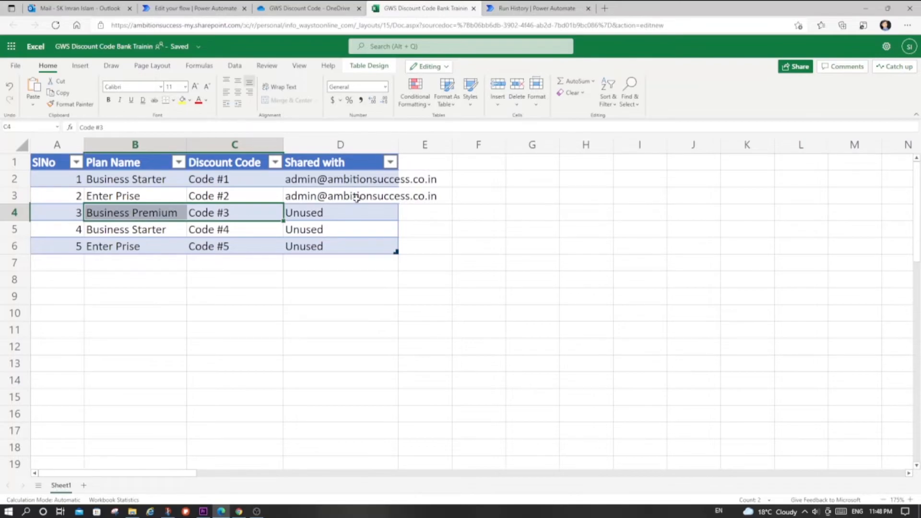
- Return to the flow in Power Automate and add an Office 365 Outlook Reply to email (V3) action after Get a row
click(207, 9)
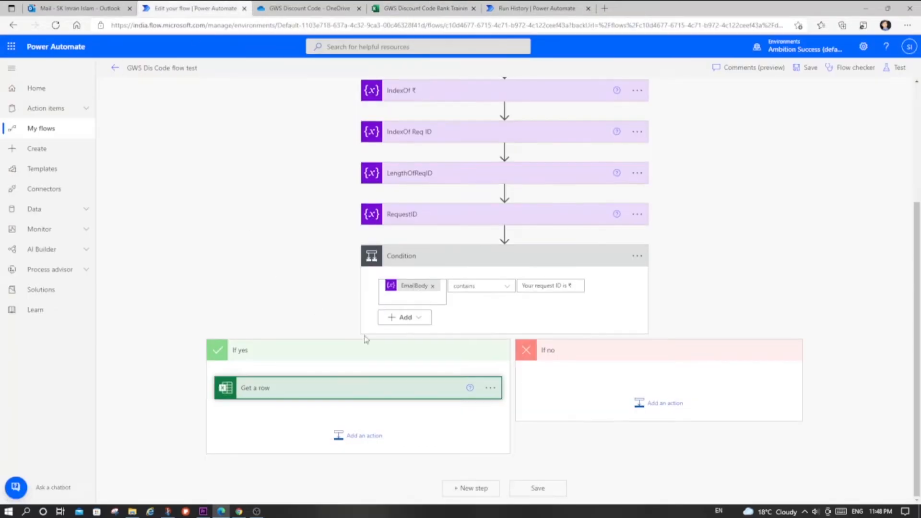
click(374, 438)
text(reply)
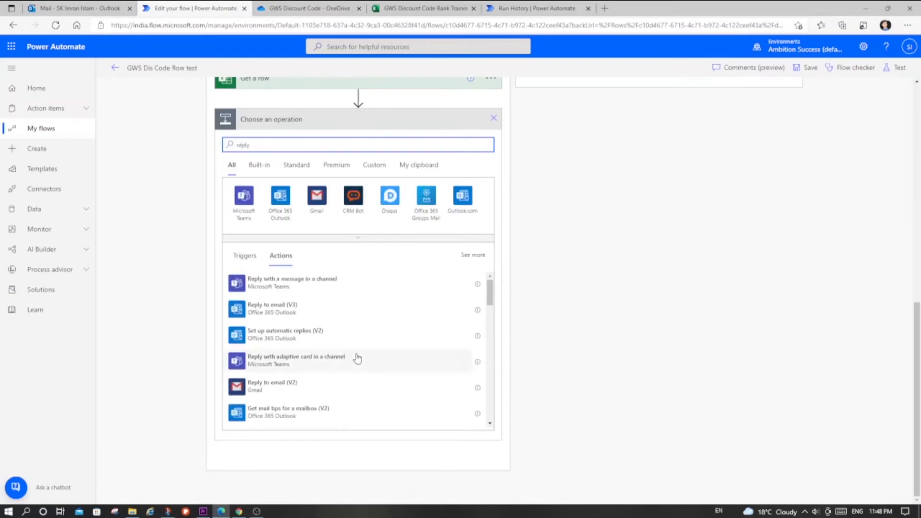
click(295, 308)
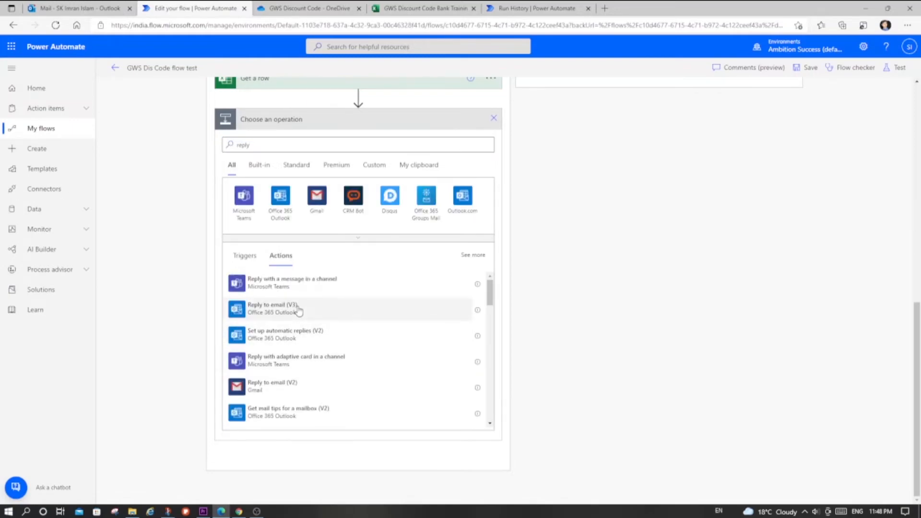
scroll(398, 308, up, 10)
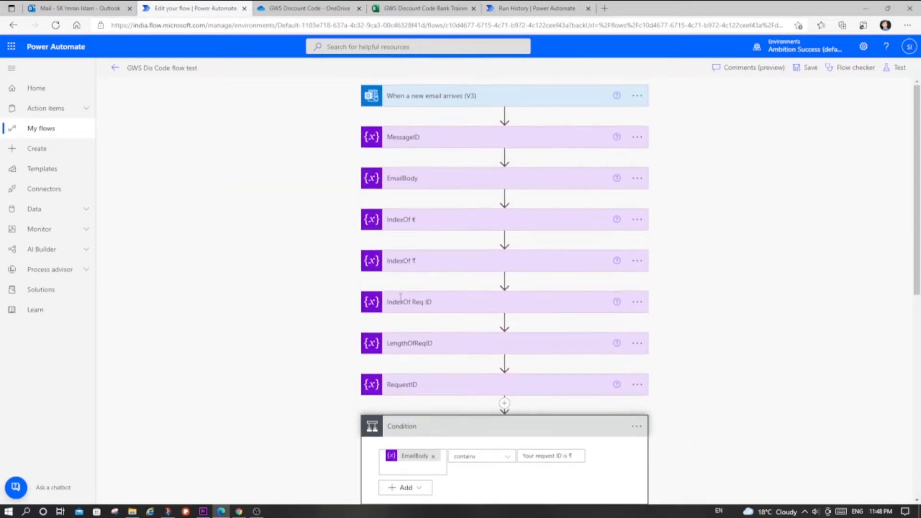
scroll(430, 139, down, 10)
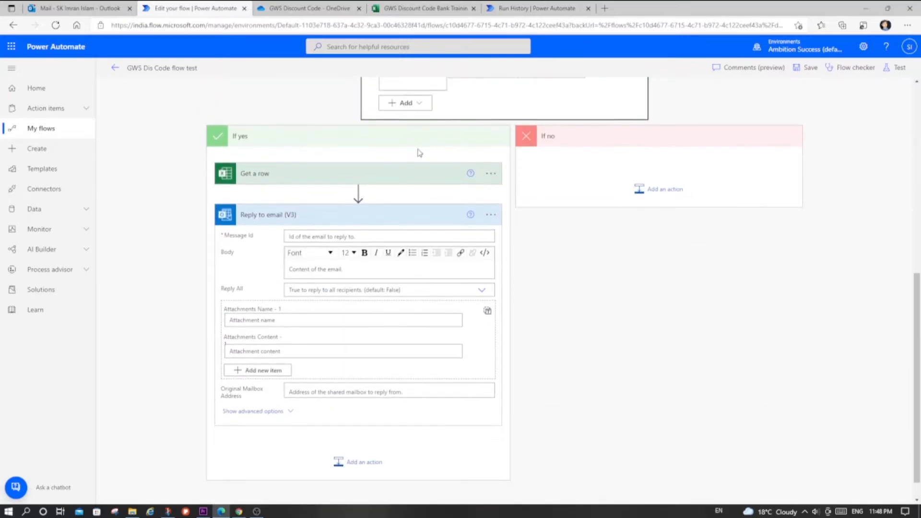
- Set the Message Id of the Reply to email (V3) action to the MessageID variable
click(321, 236)
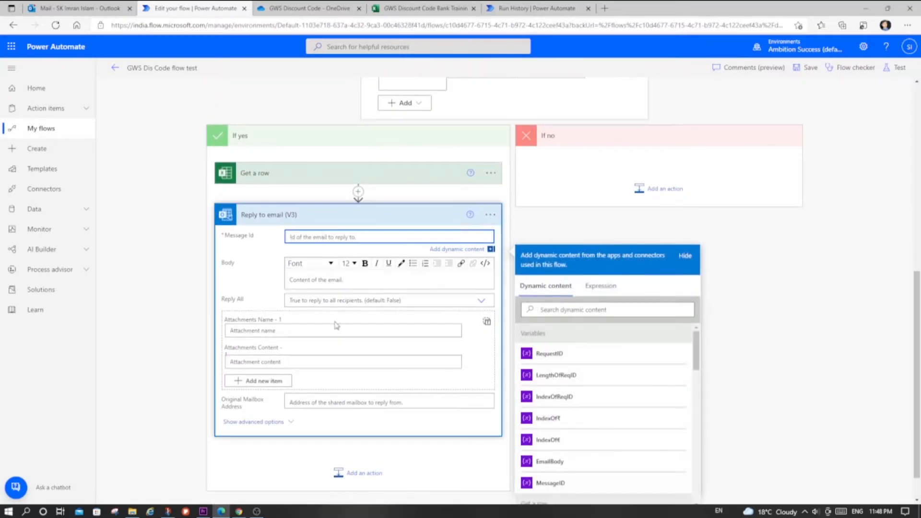
click(551, 483)
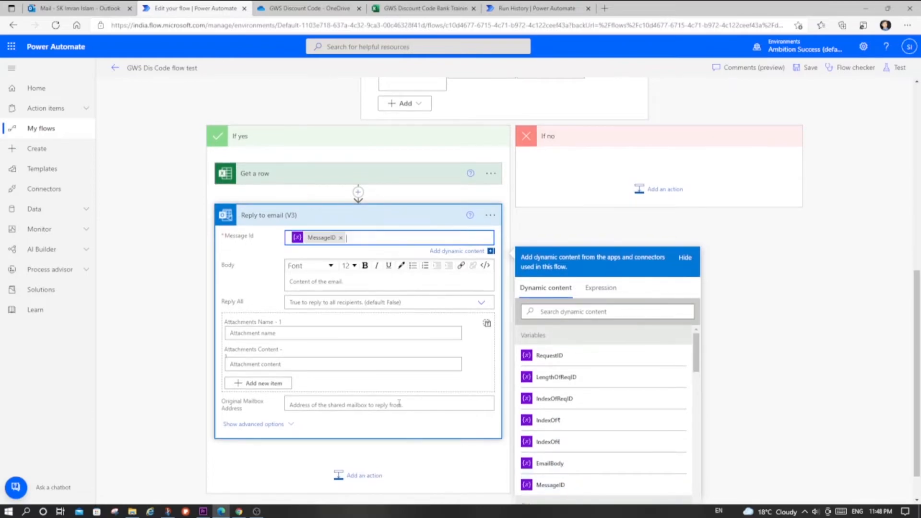
click(325, 301)
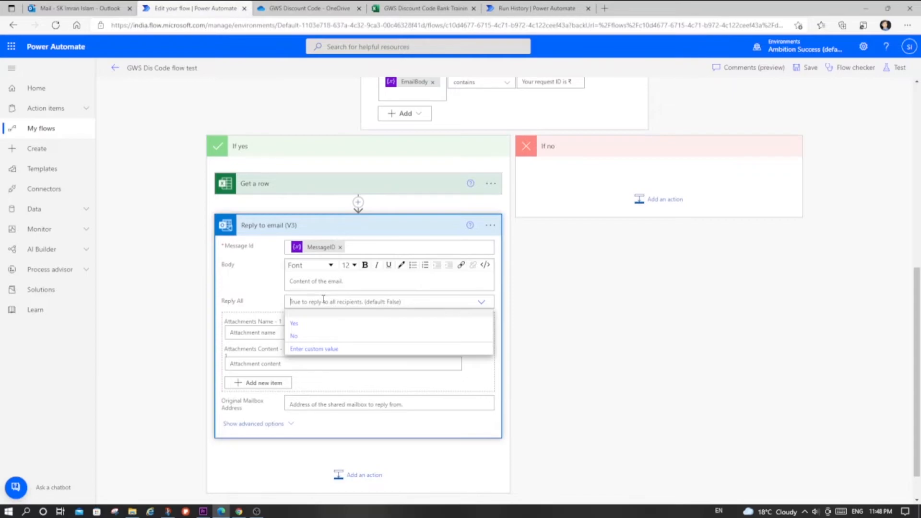
click(265, 279)
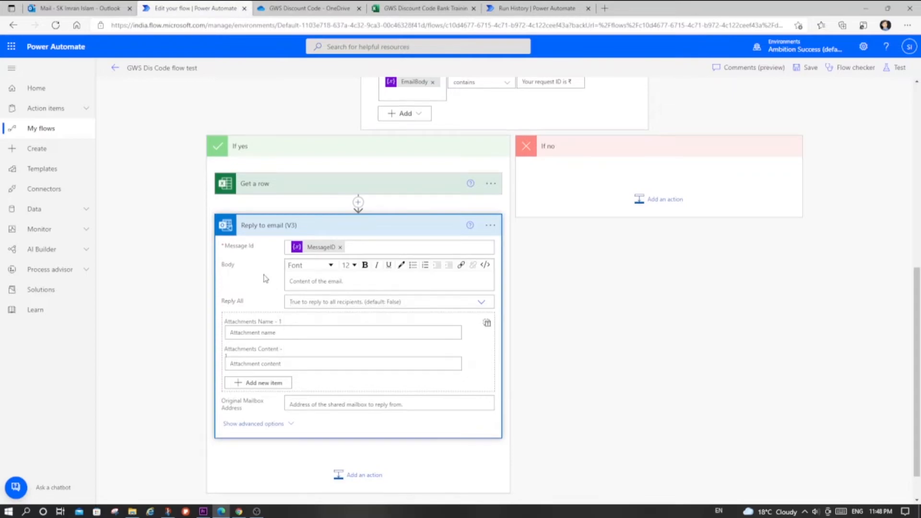
- Start the reply body with "Hi,", "Thank you very much for your confirmation." and "Your discount code is" followed by the Discount Code dynamic content
click(323, 279)
text(Hi)
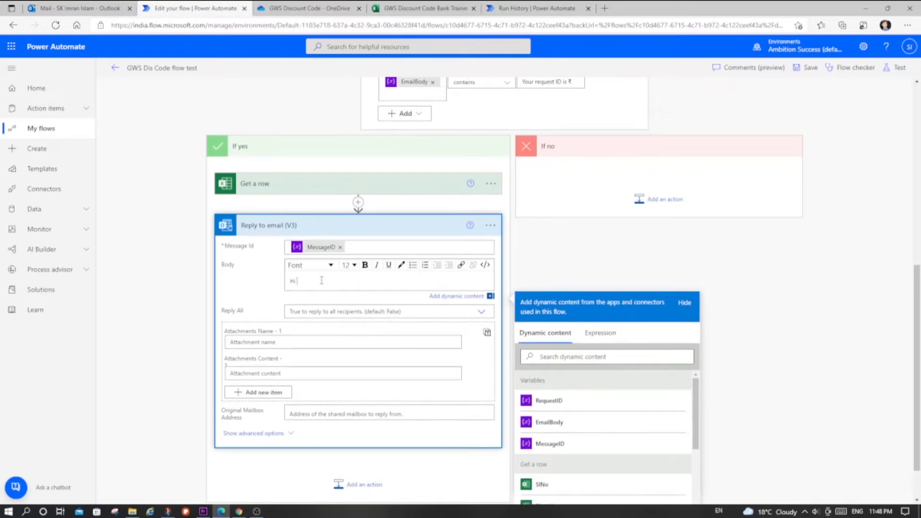
text(,)
key(Return)
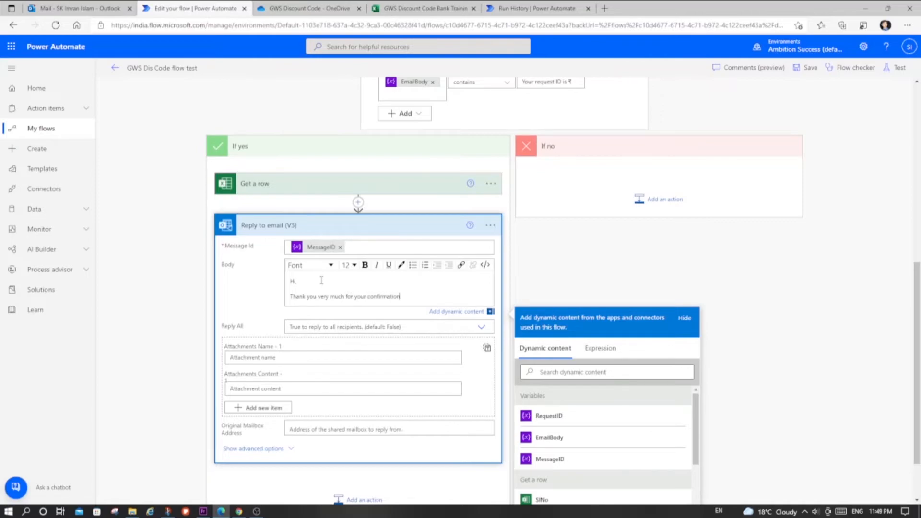
text(.)
key(Return)
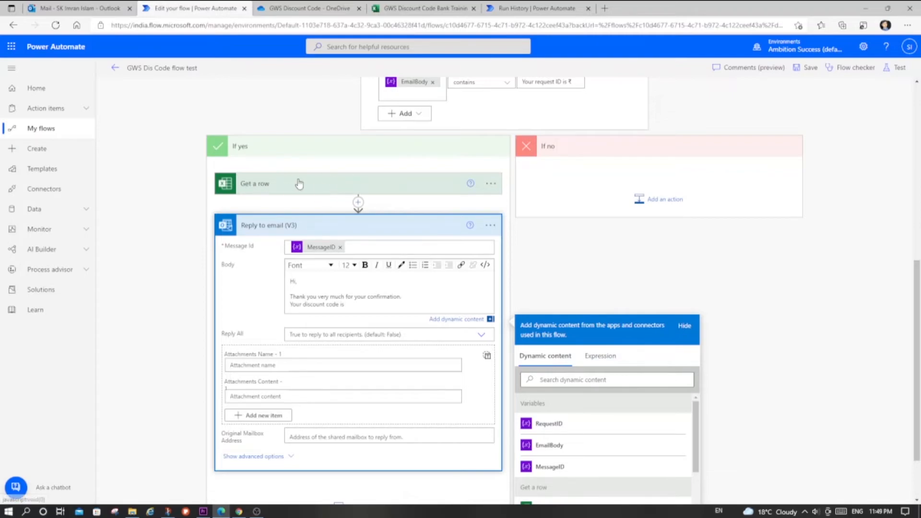
scroll(618, 439, down, 3)
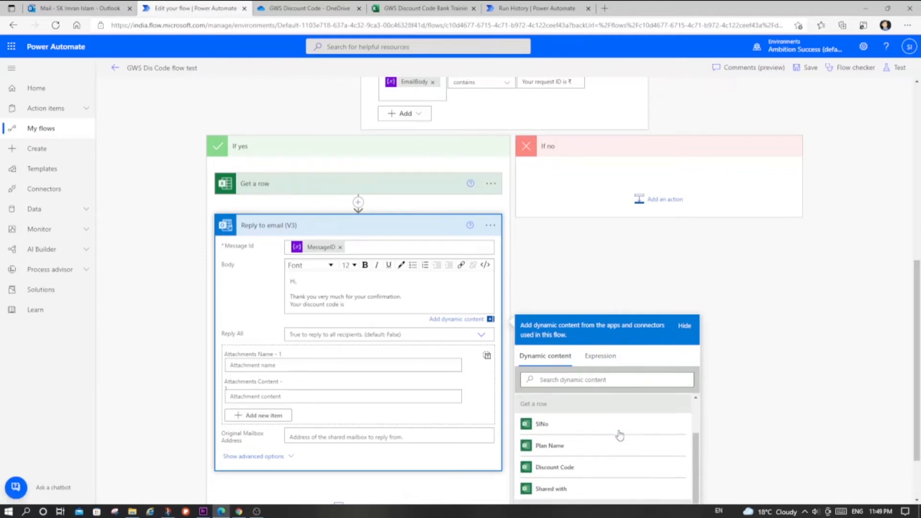
click(550, 440)
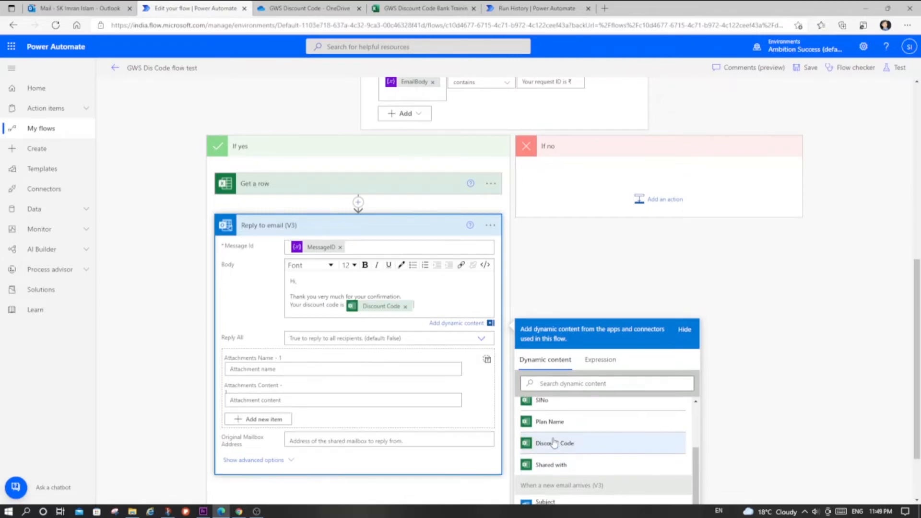
- Switch to the GWS Discount Code Bank workbook and examine the Discount Code column and the SlNo 3 entry
click(423, 8)
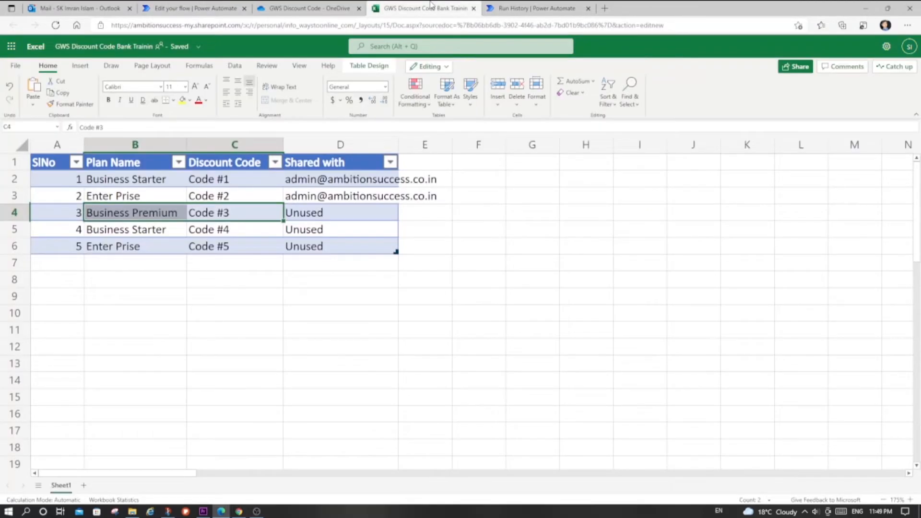
click(231, 166)
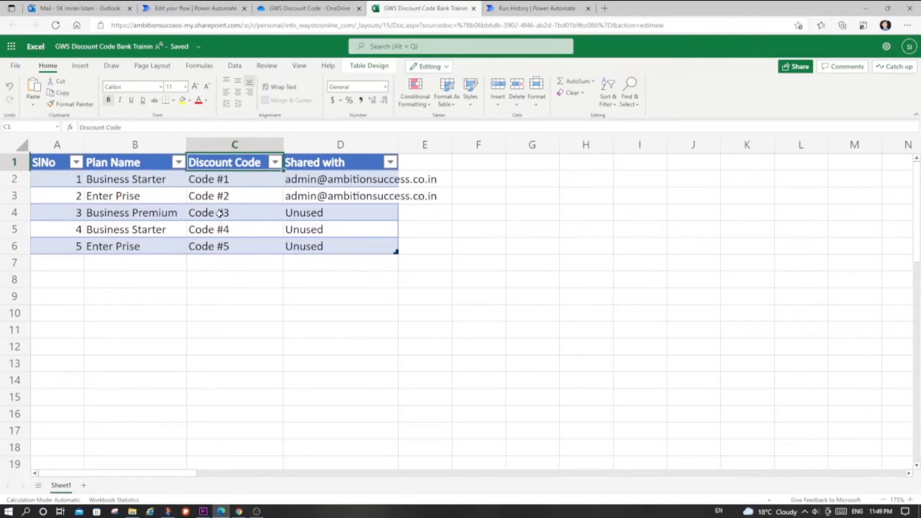
click(219, 213)
click(56, 213)
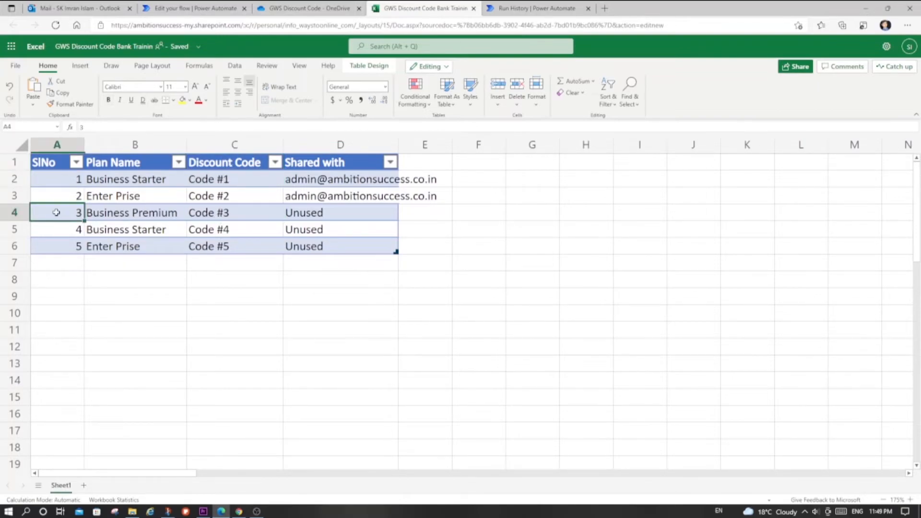
- Return to the flow and add "Your plan name is" with the Plan Name dynamic content and a closing "Thanks" to the reply body
click(246, 6)
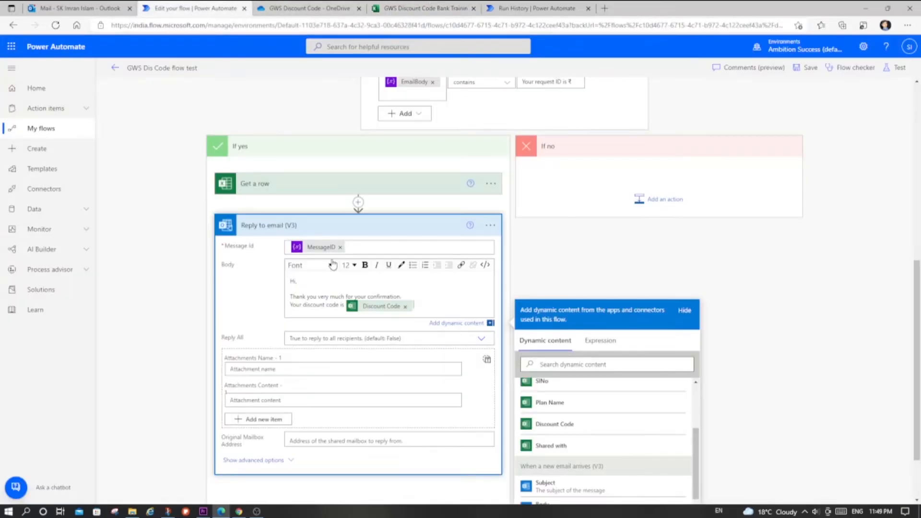
key(Return)
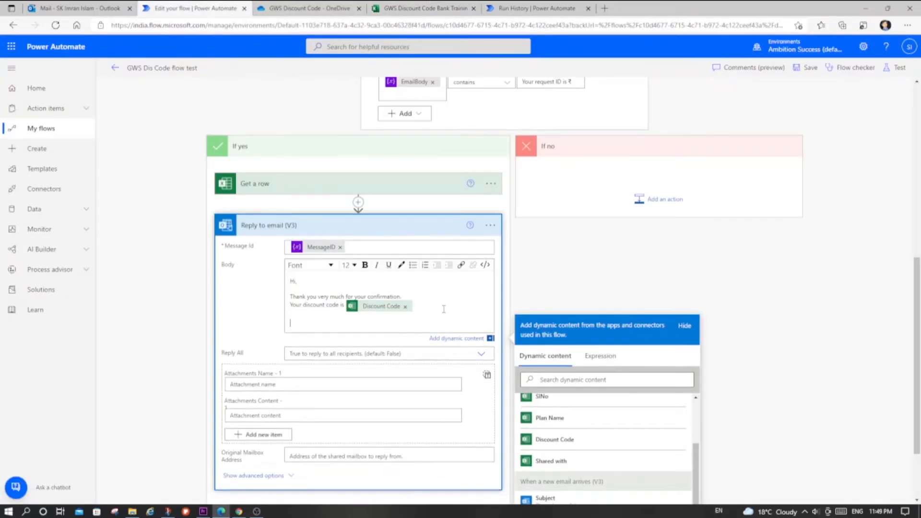
key(BackSpace)
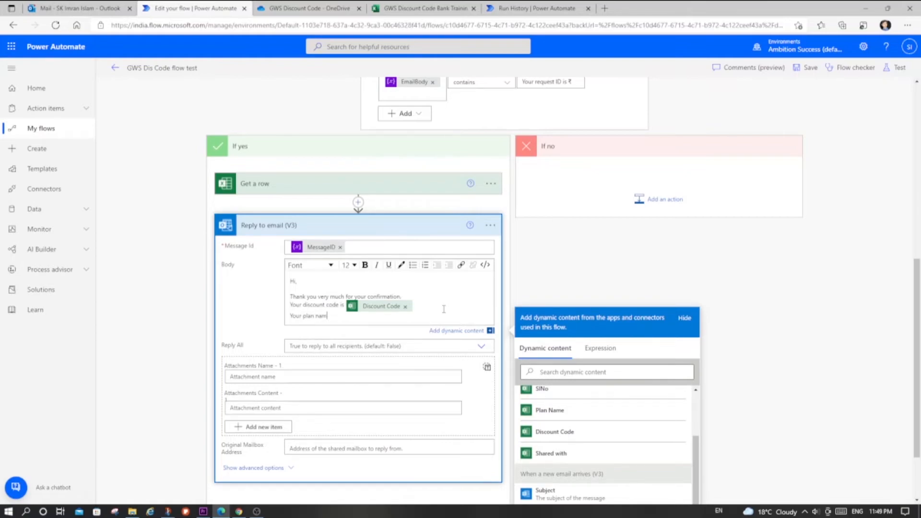
click(550, 410)
key(Return)
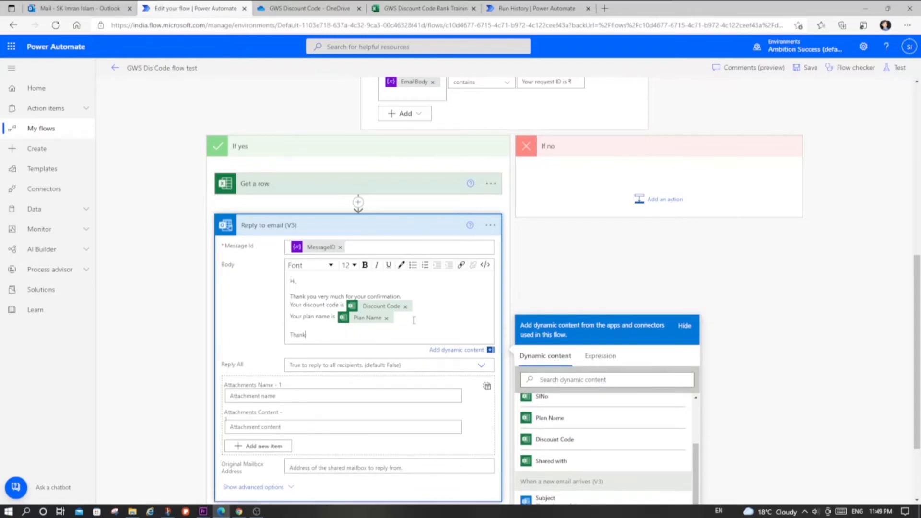
- Collapse the Reply to email (V3) action and the If yes branch, and save the flow
click(423, 224)
click(459, 316)
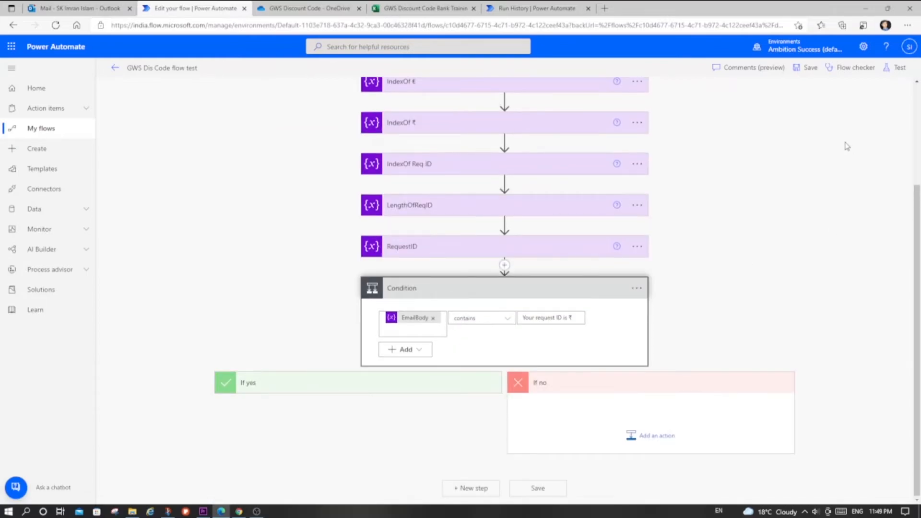
click(811, 69)
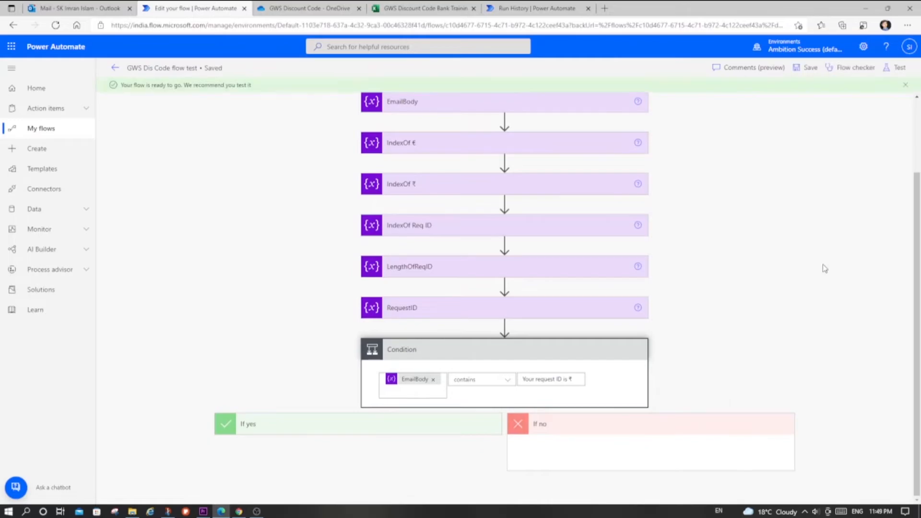
- Switch to Gmail, start a reply to the sent confirmation email, expand its quoted text and delete the first quote header line
click(425, 9)
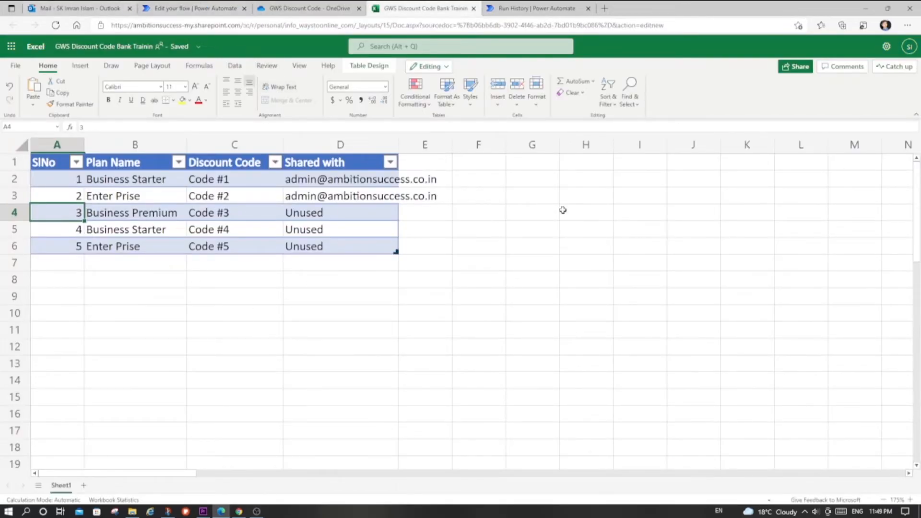
key(alt+Tab)
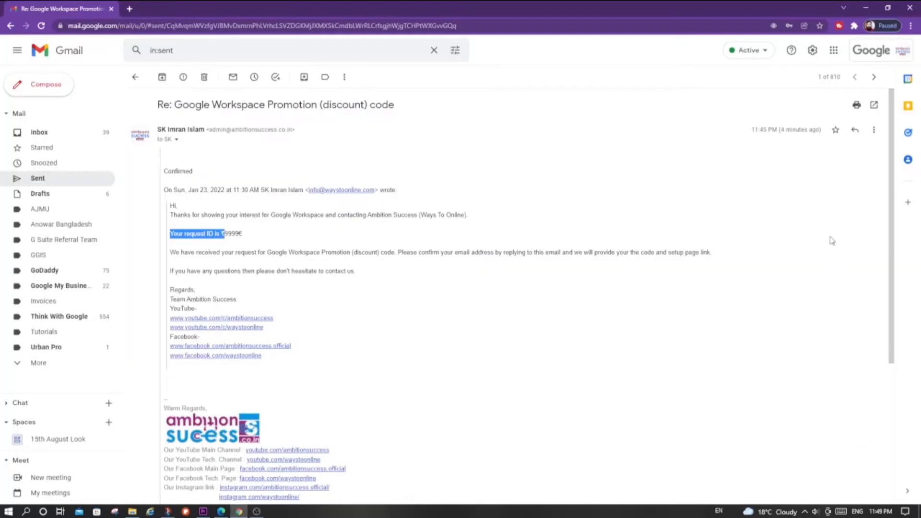
click(855, 130)
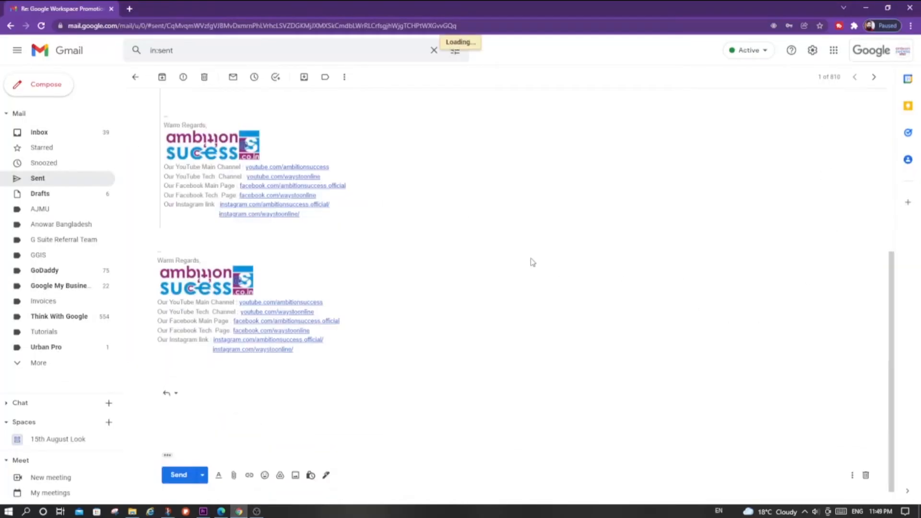
click(167, 435)
scroll(479, 362, down, 5)
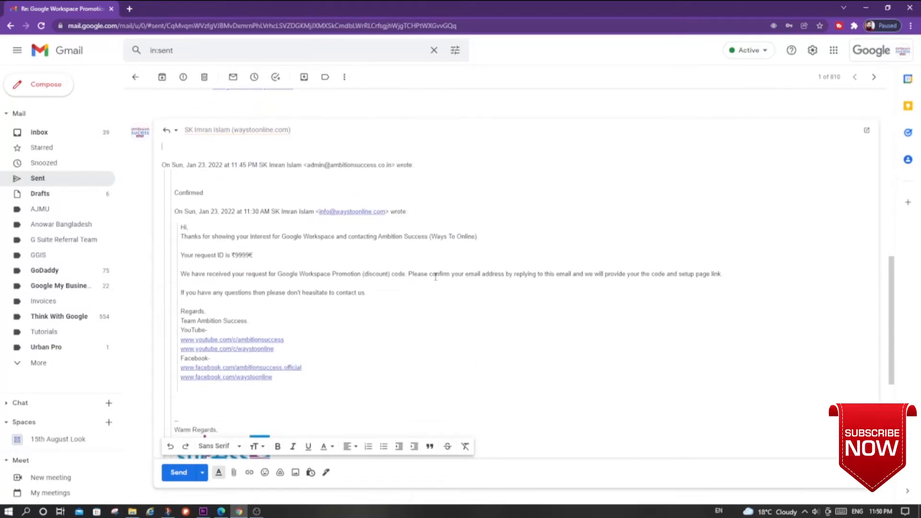
triple_click(420, 167)
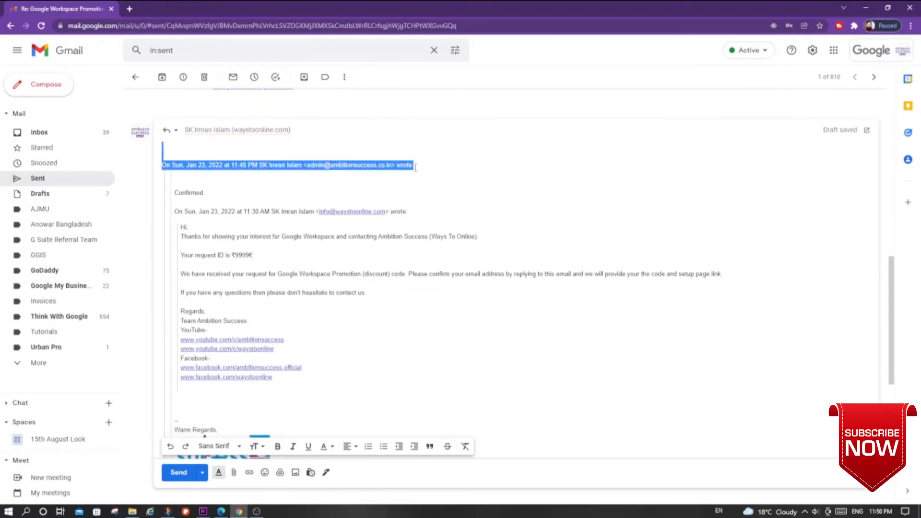
key(BackSpace)
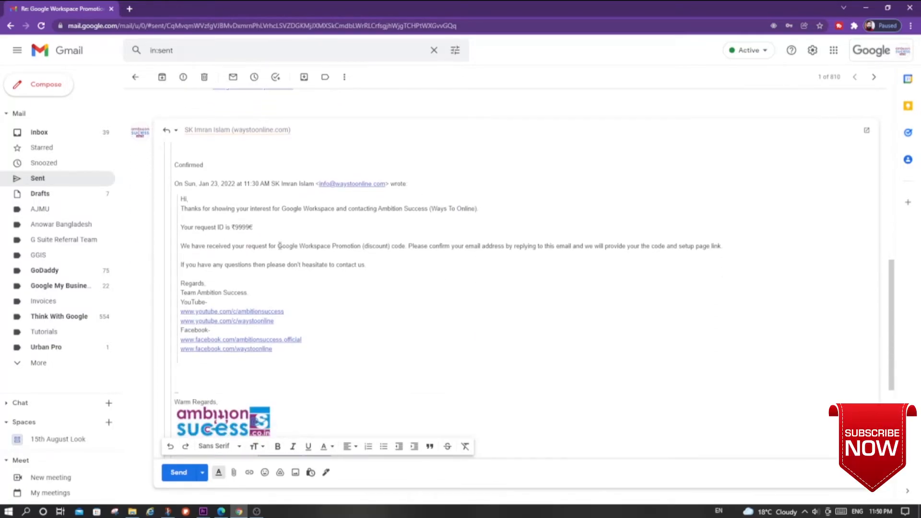
- Change the quoted request ID between the ₹ and € signs to 3 and send the reply
drag(234, 227, 245, 227)
text(3)
click(178, 474)
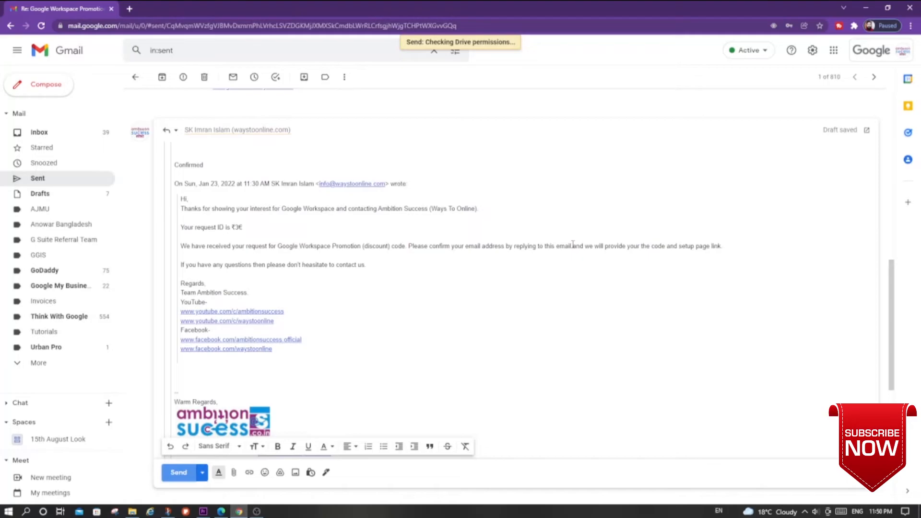
- Return to the flow's details page in Power Automate, refresh the run history and open the latest run
click(110, 69)
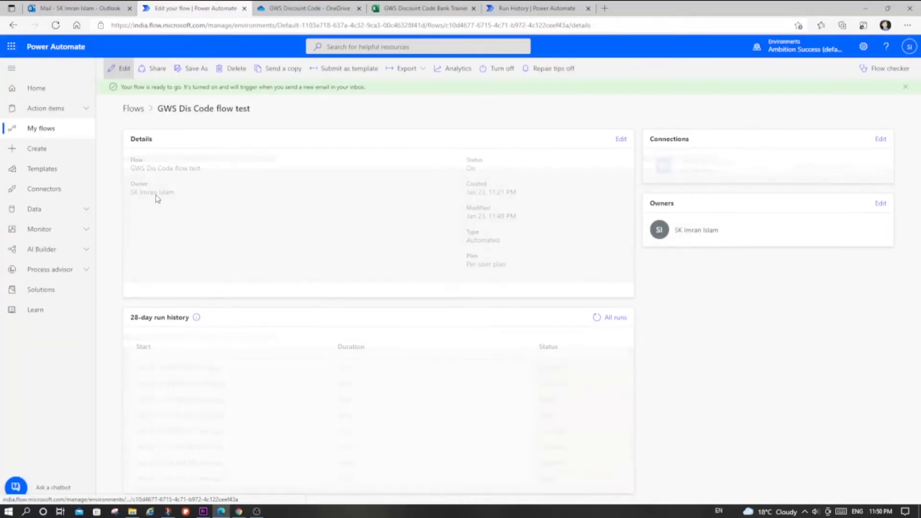
click(596, 318)
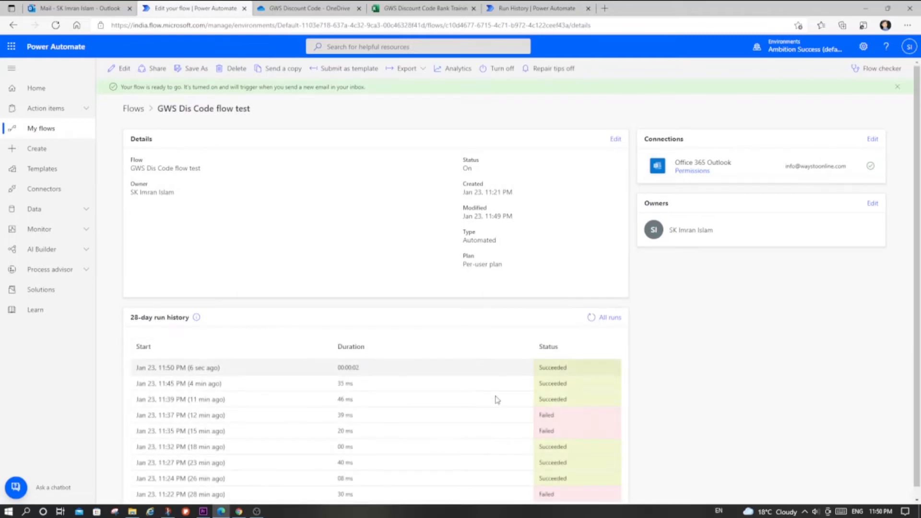
click(185, 375)
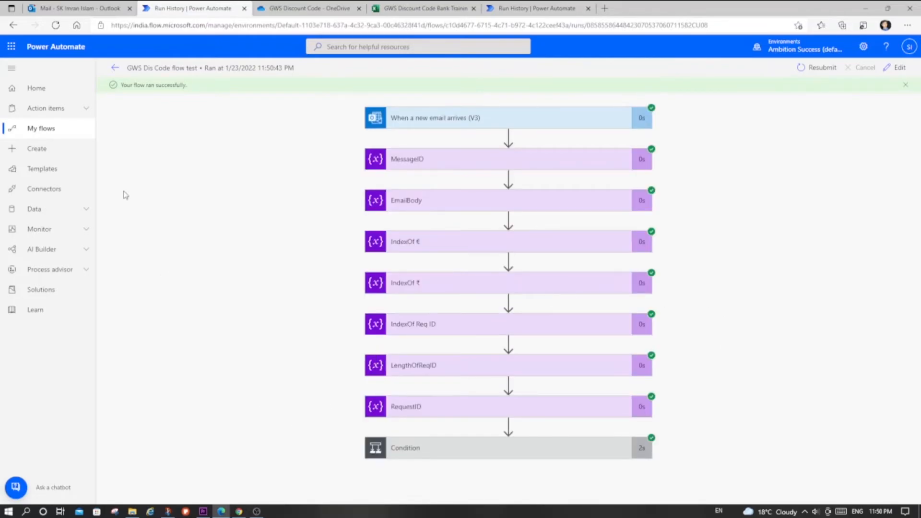
- Switch to the GWS Discount Code Bank workbook and check the expected discount code and plan name for SlNo 3
click(422, 9)
click(200, 209)
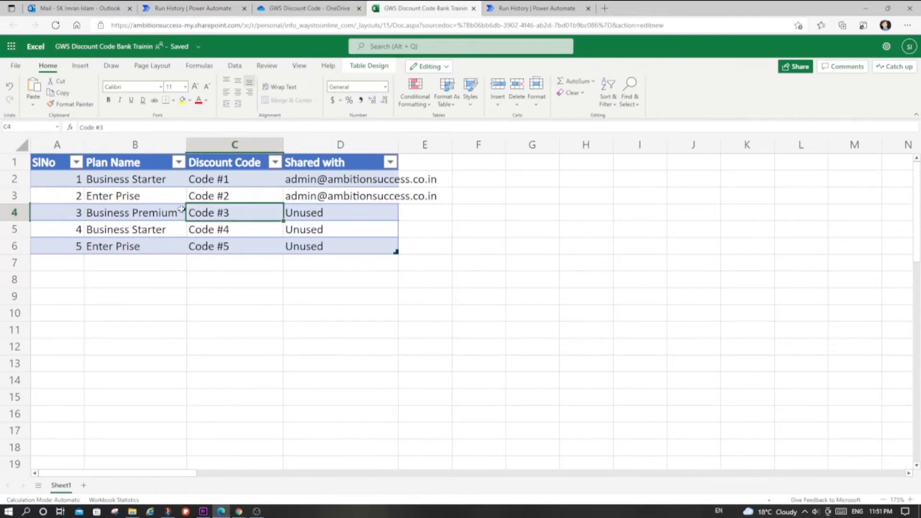
click(146, 215)
- Open the newest discount code reply in the Gmail inbox and compare its code and plan name with the workbook's SlNo 3 row
click(238, 511)
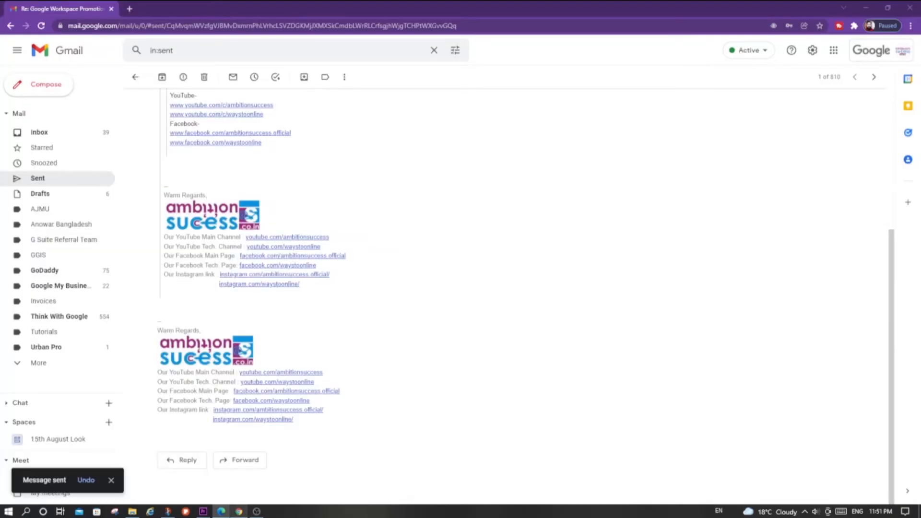
click(41, 133)
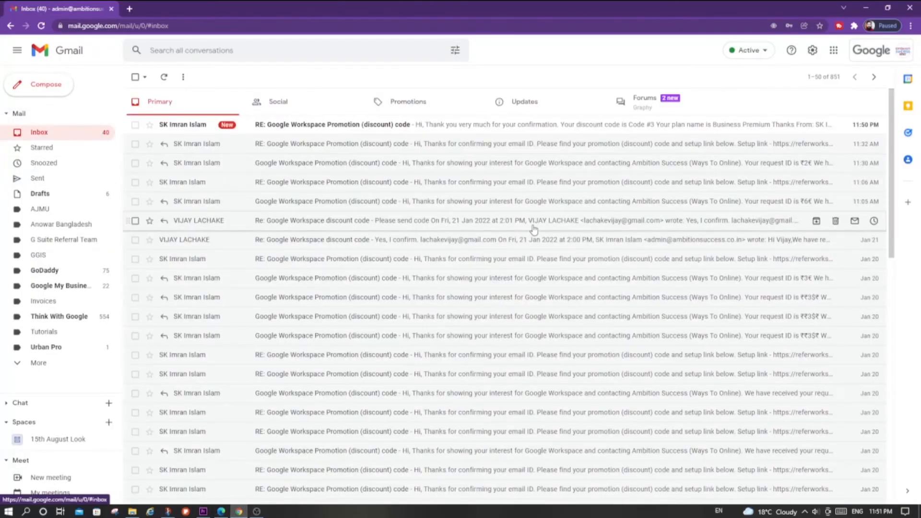
click(326, 126)
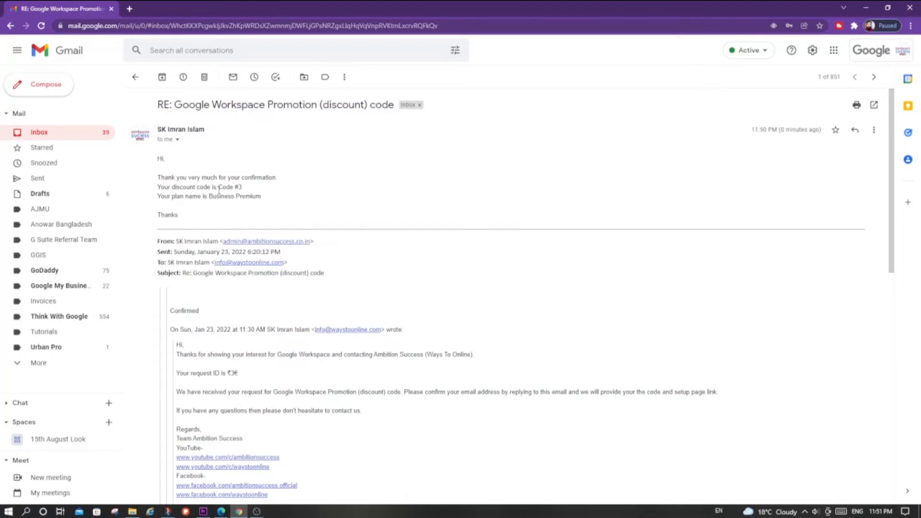
mouse_move(219, 188)
mouse_down()
mouse_move(247, 189)
mouse_move(216, 210)
mouse_move(211, 192)
mouse_up()
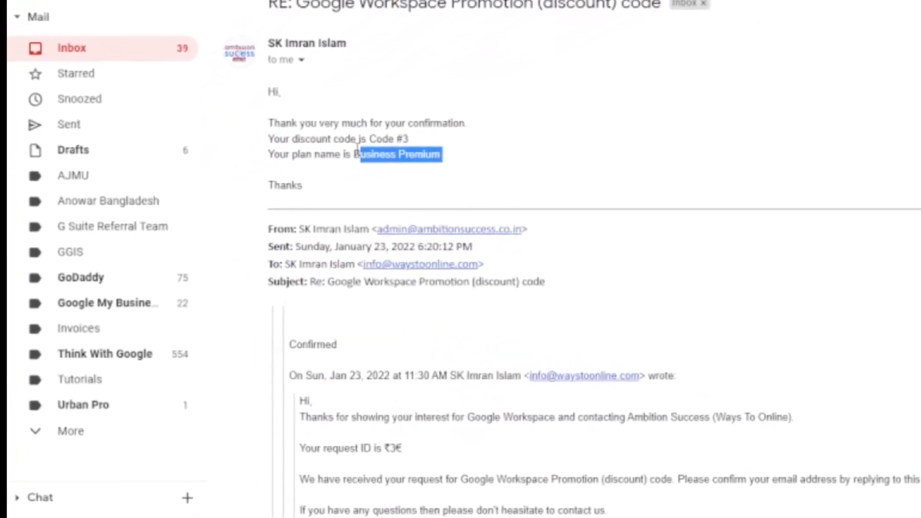
drag(353, 154, 459, 137)
click(471, 139)
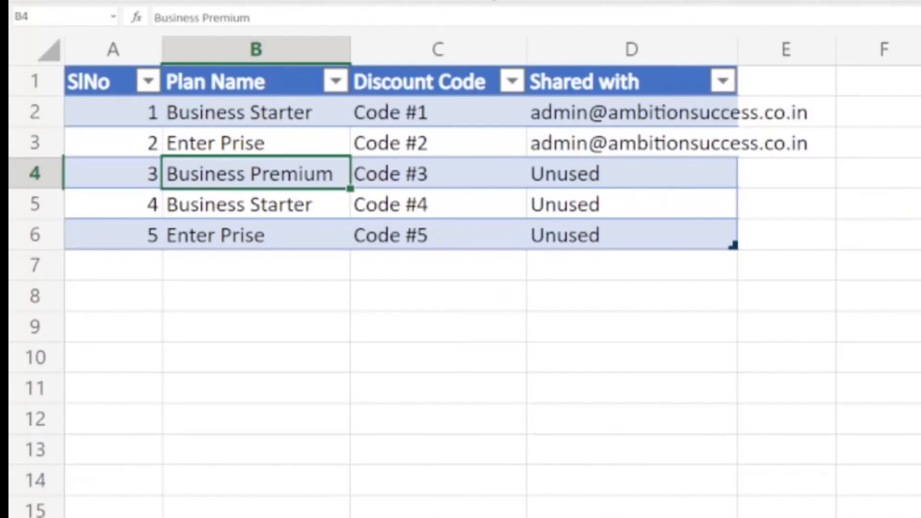
click(586, 174)
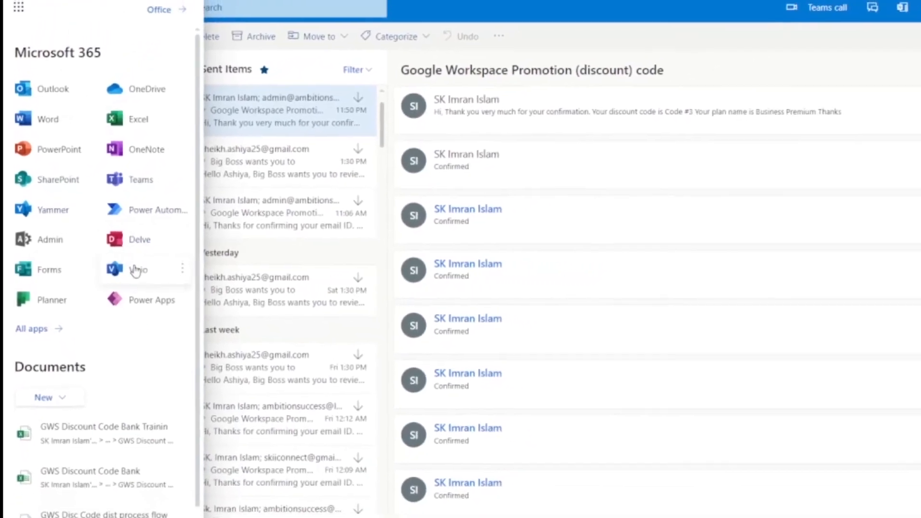
- Open the GWS discount code distribution process flow chart in Visio and review its remaining stages
click(190, 264)
click(261, 312)
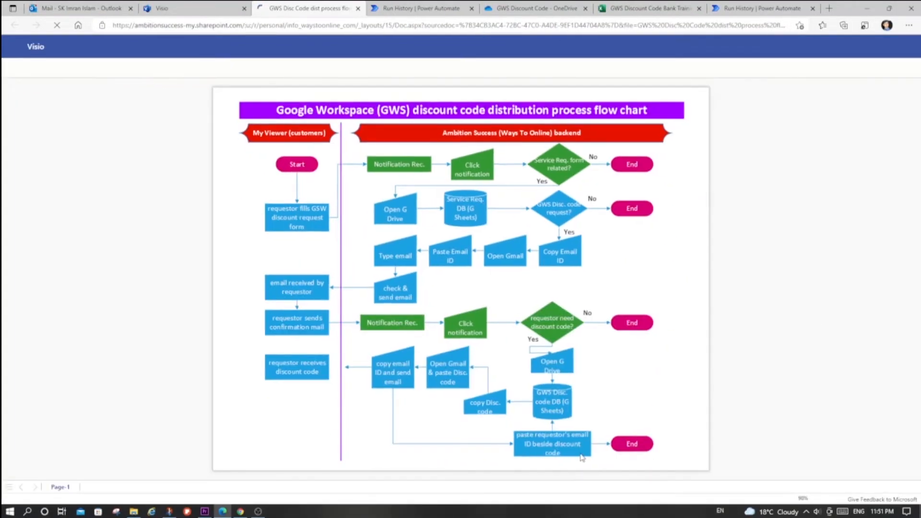
- Return to Power Automate, open the flow for editing and add an Excel Online (Business) Update a row action after the email reply under If yes
key(ctrl+Tab)
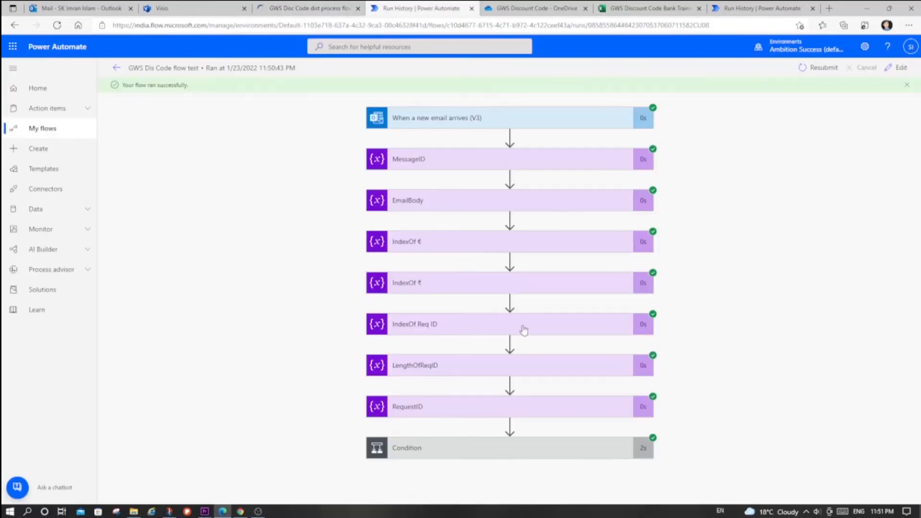
click(898, 68)
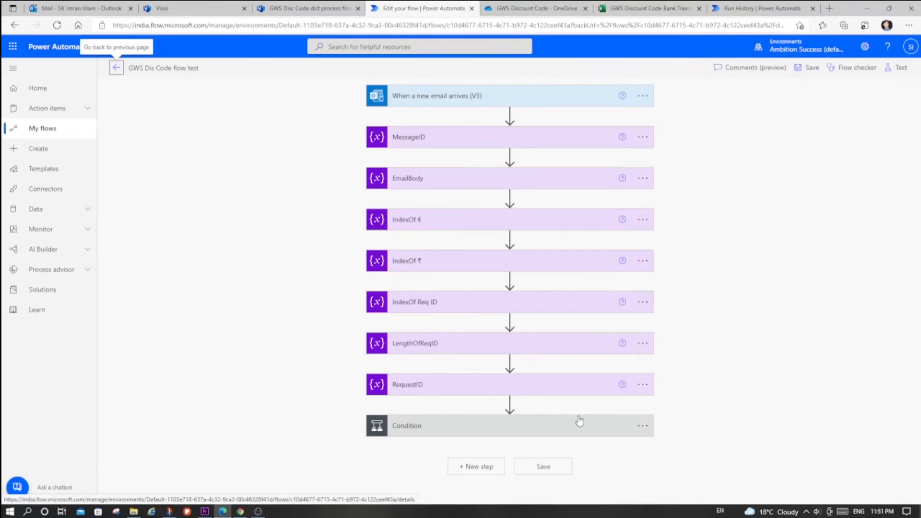
click(580, 424)
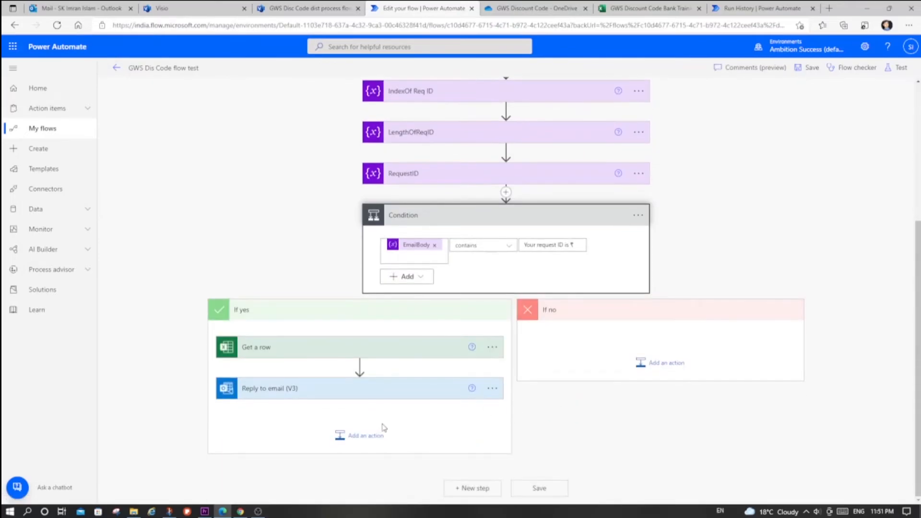
click(367, 435)
click(355, 250)
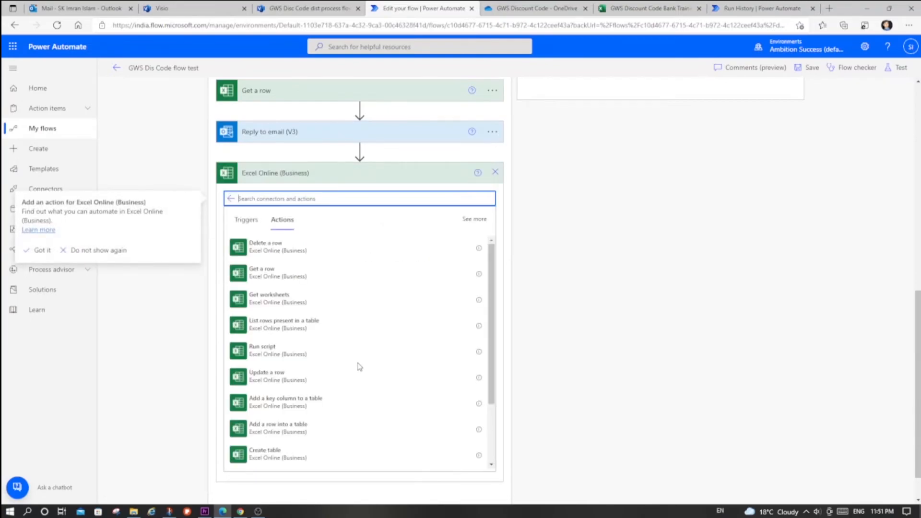
click(261, 381)
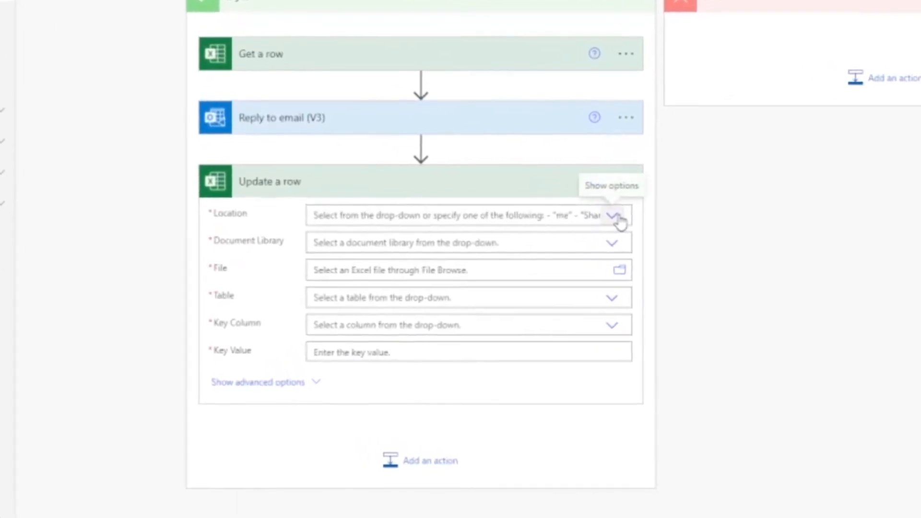
- Point Update a row to OneDrive for Business, library OneDrive, and the file GWS Discount Code Bank Trainin.xlsx in the GWS Discount Code folder
click(617, 218)
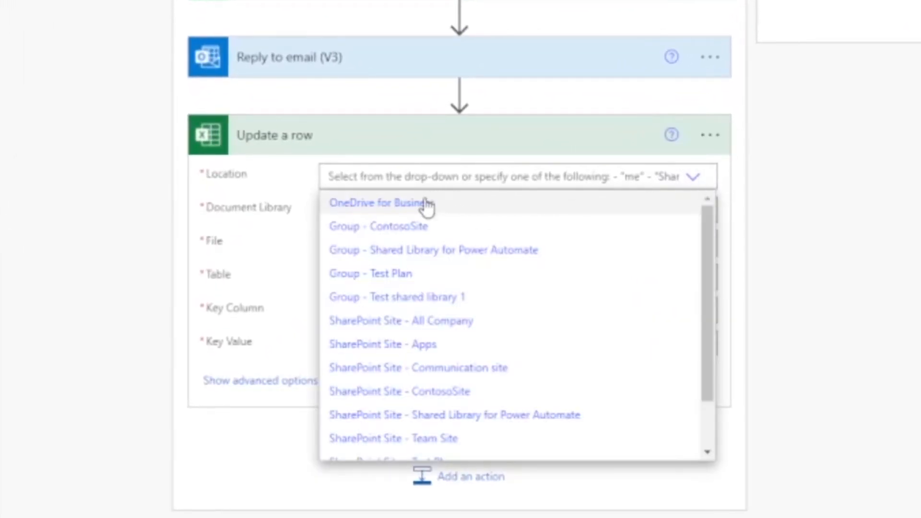
click(427, 205)
click(700, 211)
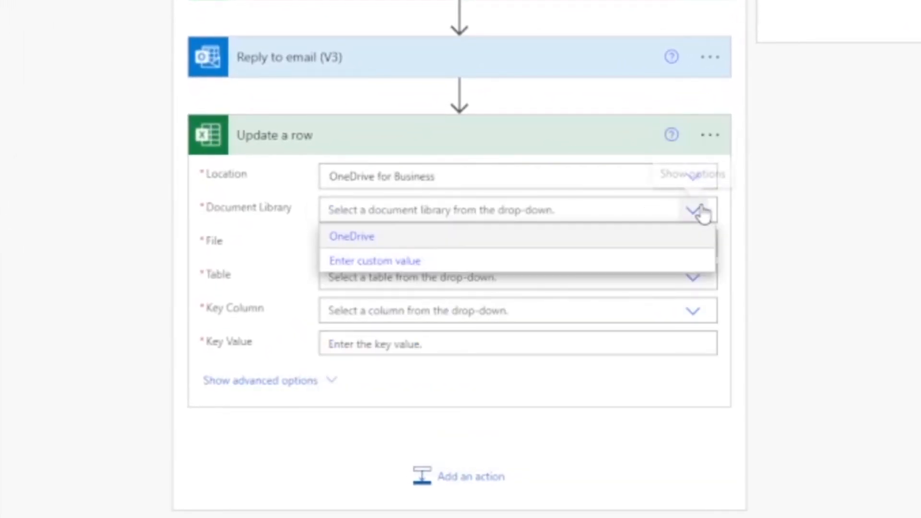
click(386, 238)
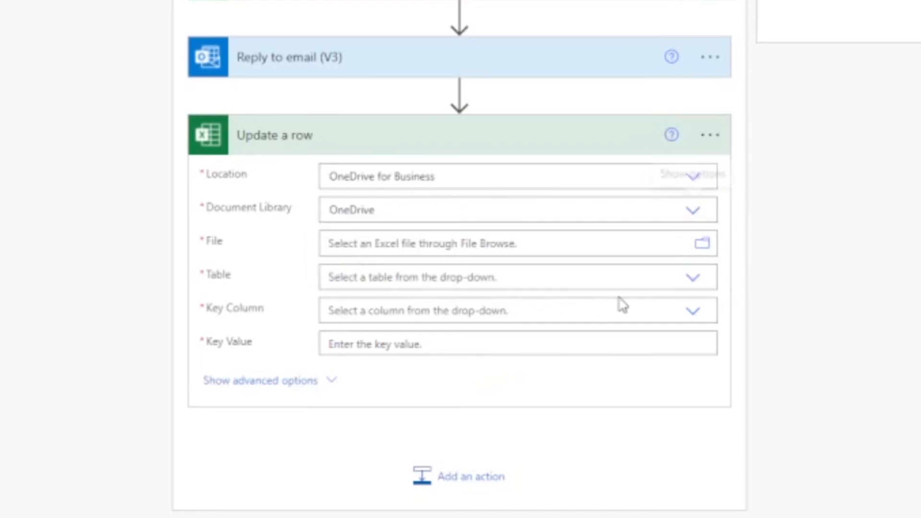
click(713, 249)
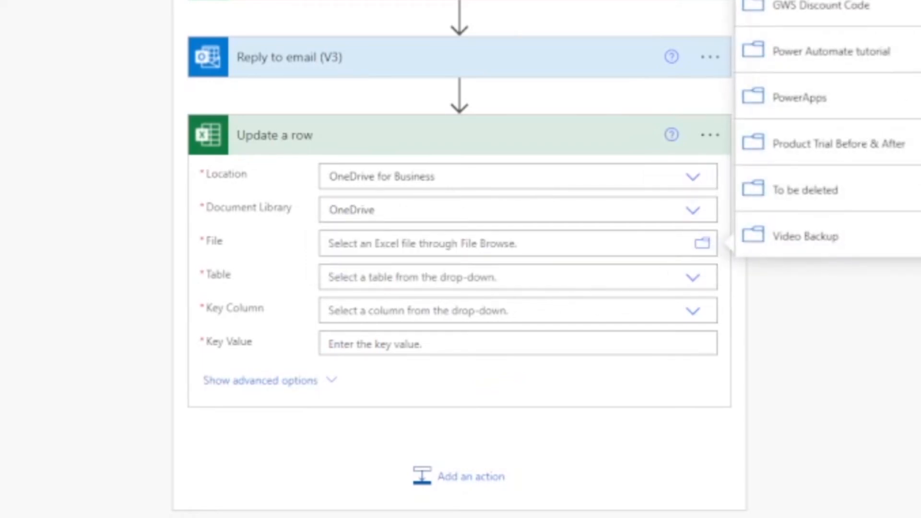
click(821, 6)
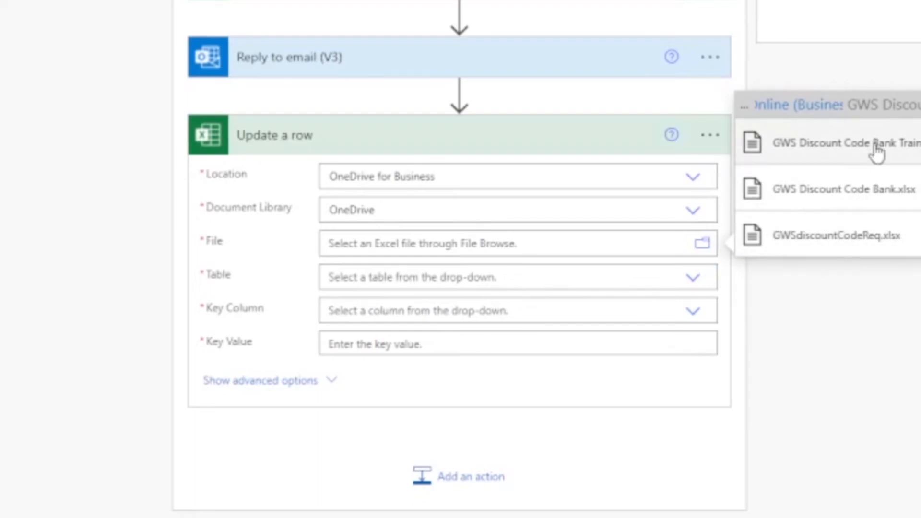
click(876, 150)
- Set the Update a row table to Table1, the key column to SlNo and the key value to the RequestID variable
click(695, 301)
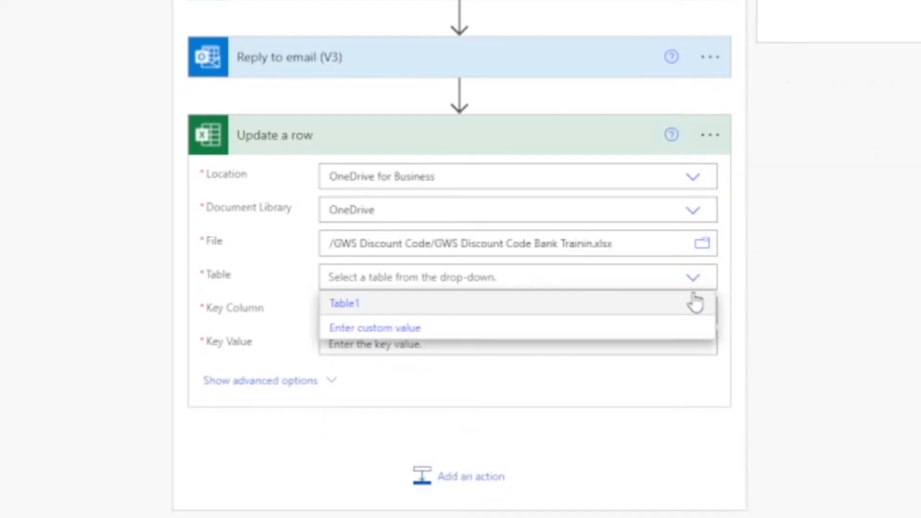
click(467, 307)
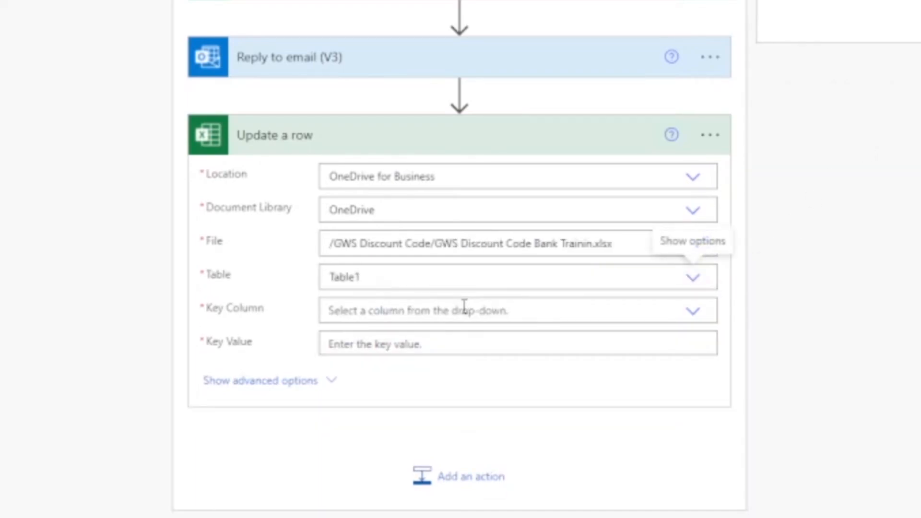
click(696, 316)
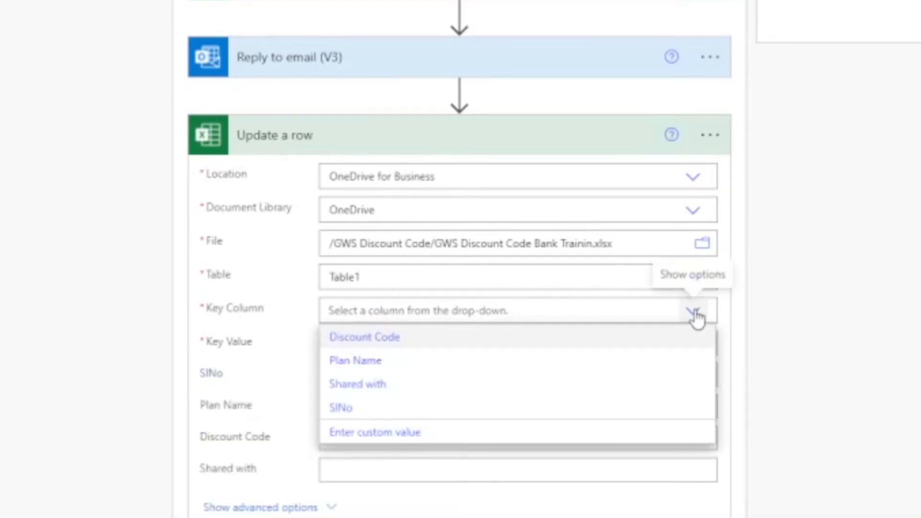
click(351, 412)
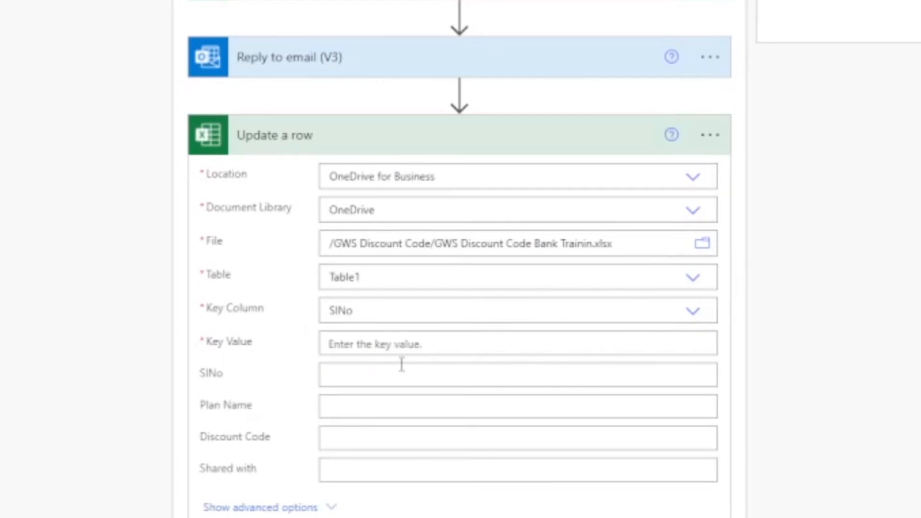
click(385, 343)
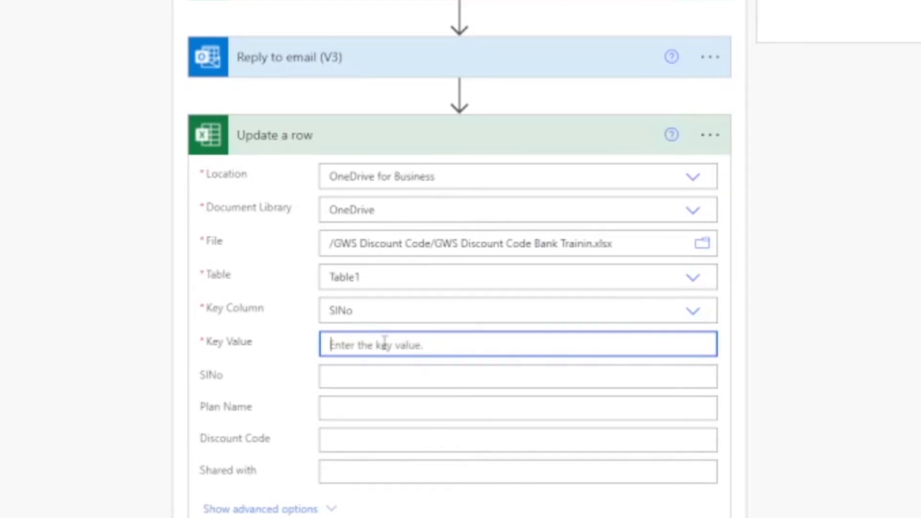
scroll(384, 343, down, 5)
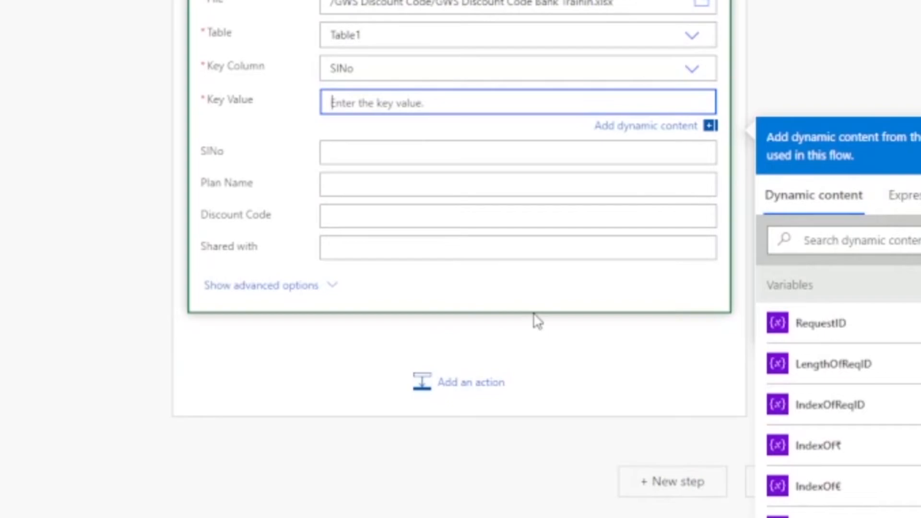
click(839, 331)
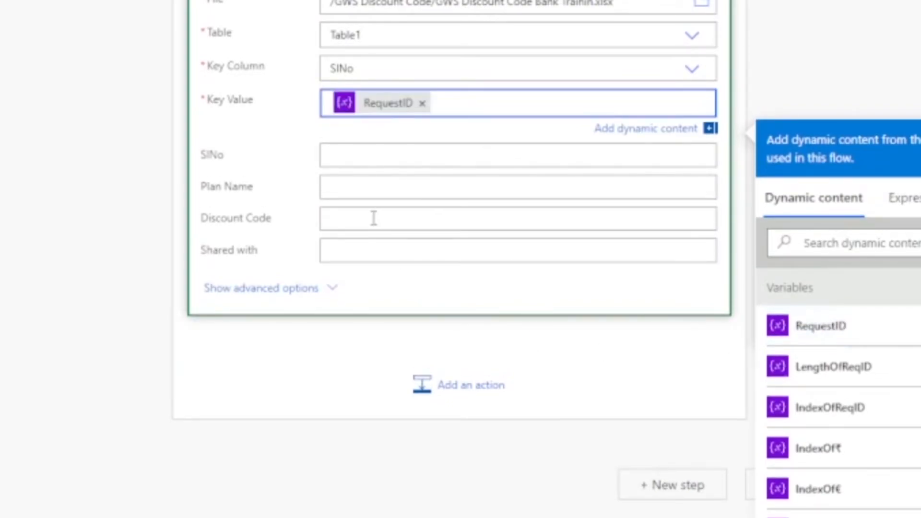
- Fill the Shared with field with the email trigger's From value, collapse the Update a row action and save the flow
click(368, 252)
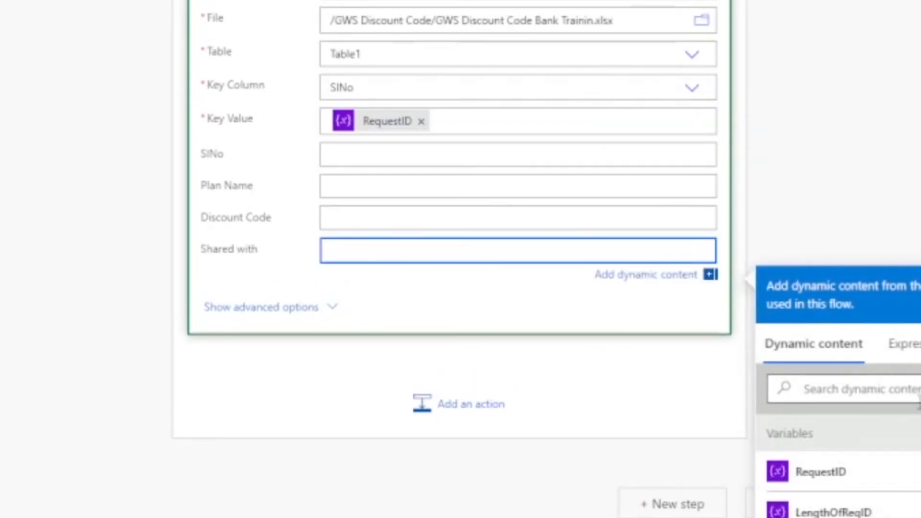
scroll(840, 471, down, 3)
scroll(845, 480, down, 5)
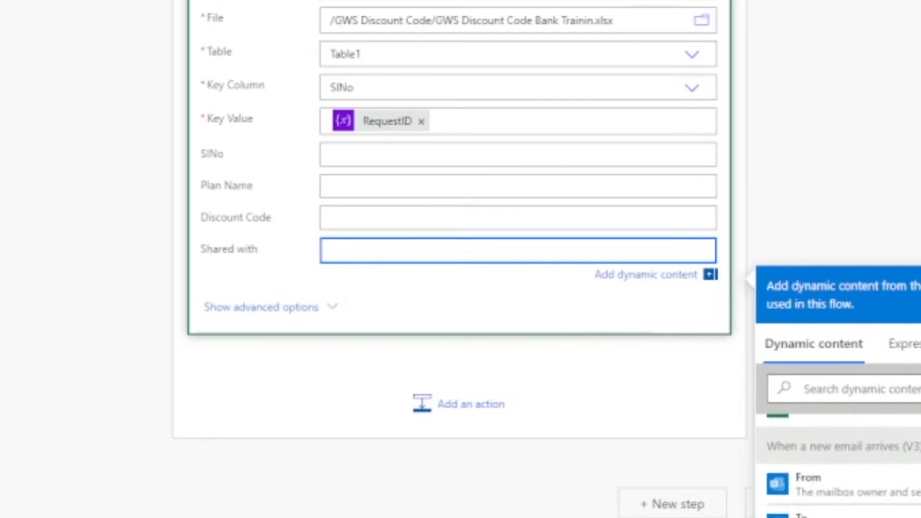
click(841, 480)
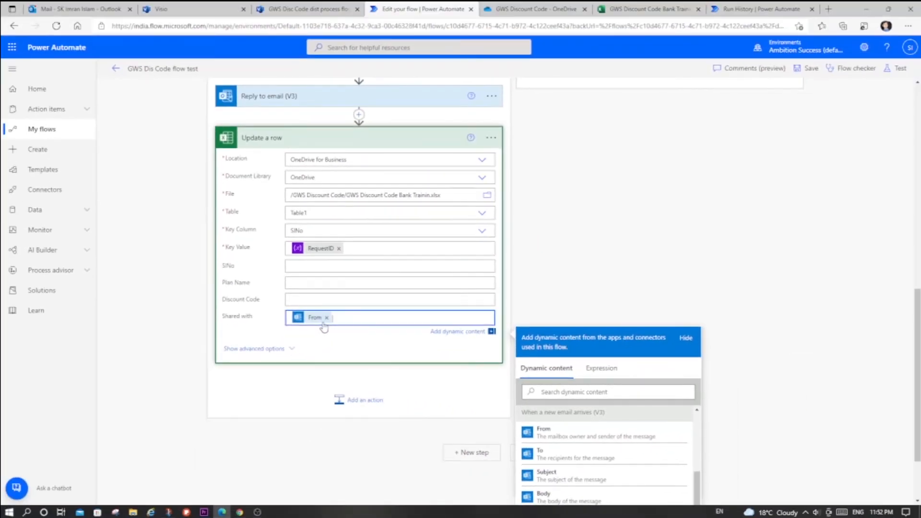
click(389, 141)
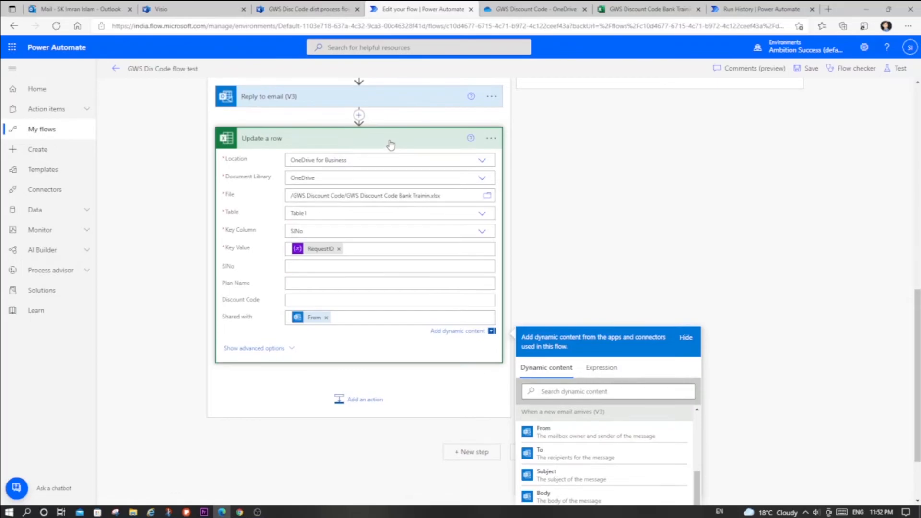
click(801, 72)
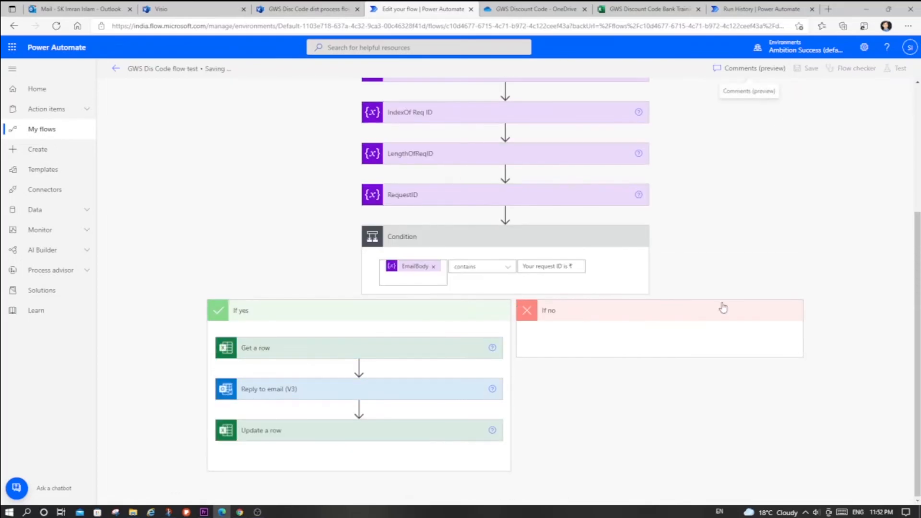
- Switch to the GWS Discount Code Bank Trainin workbook and highlight the Shared with cell of the SlNo 3 row in yellow
click(643, 8)
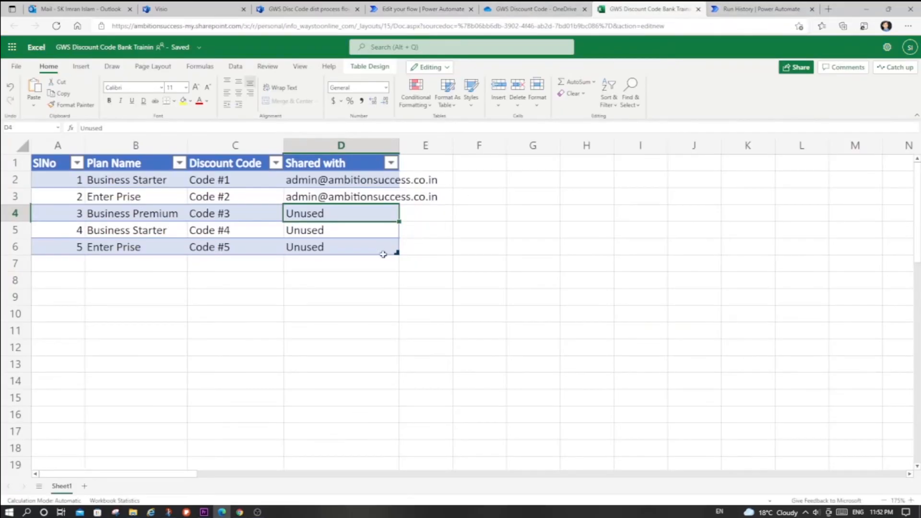
drag(66, 214, 306, 213)
click(182, 101)
scroll(623, 333, down, 5)
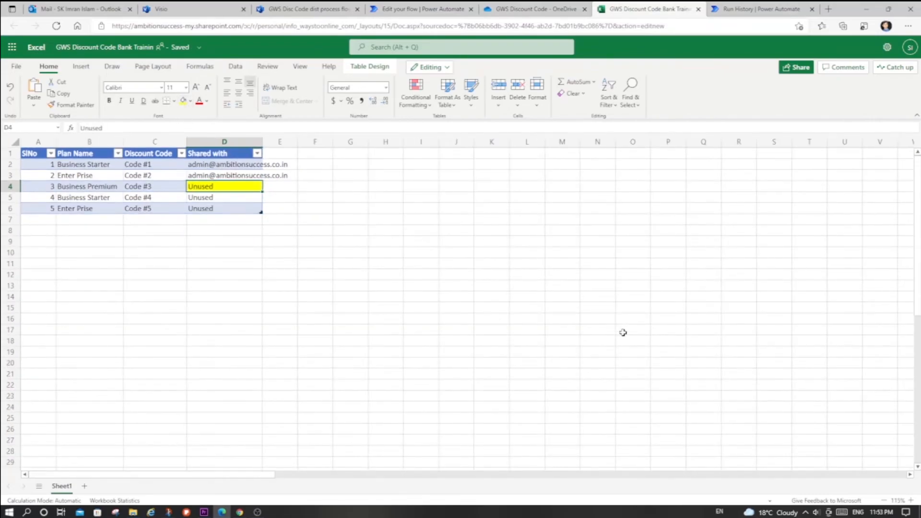
scroll(624, 333, down, 1)
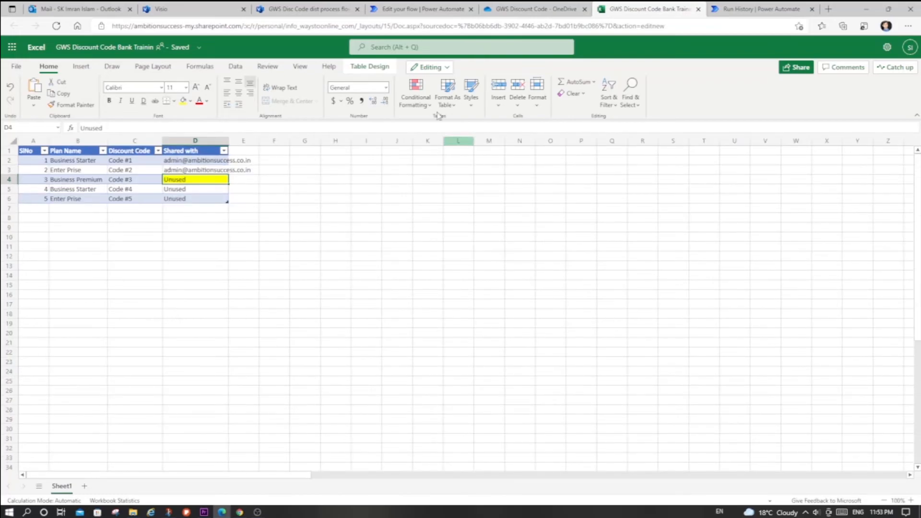
- Return to Power Automate and leave the flow editor for the flow's details page
click(415, 9)
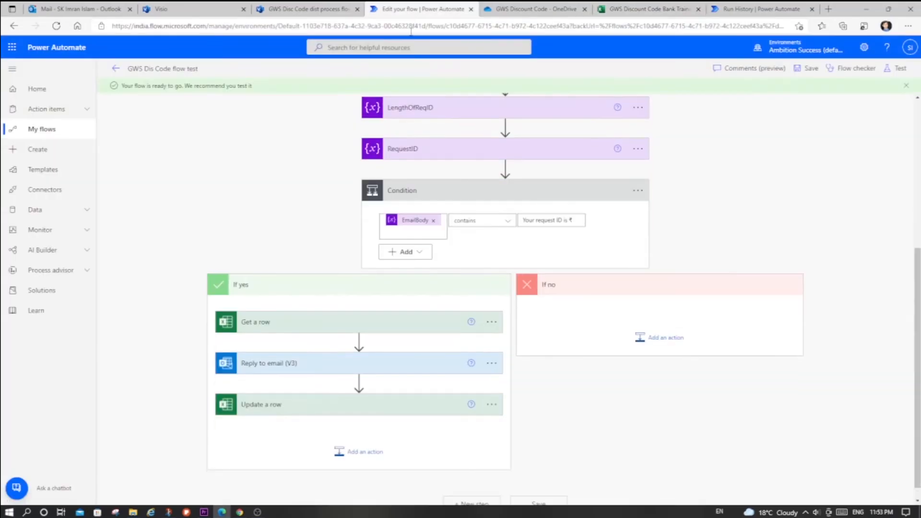
click(115, 68)
- Bring up the Gmail window and reduce it so that it floats beside the discount code table in the Excel workbook
key(alt+Tab)
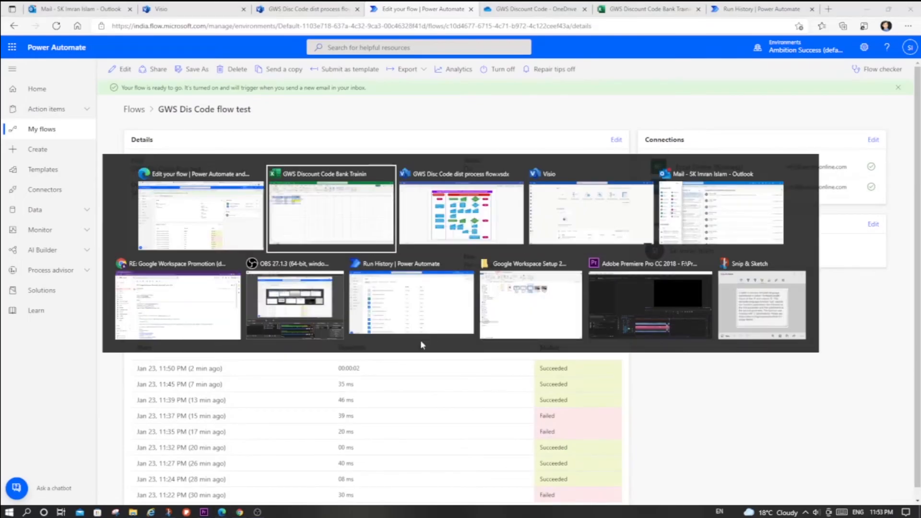
key(alt+Tab)
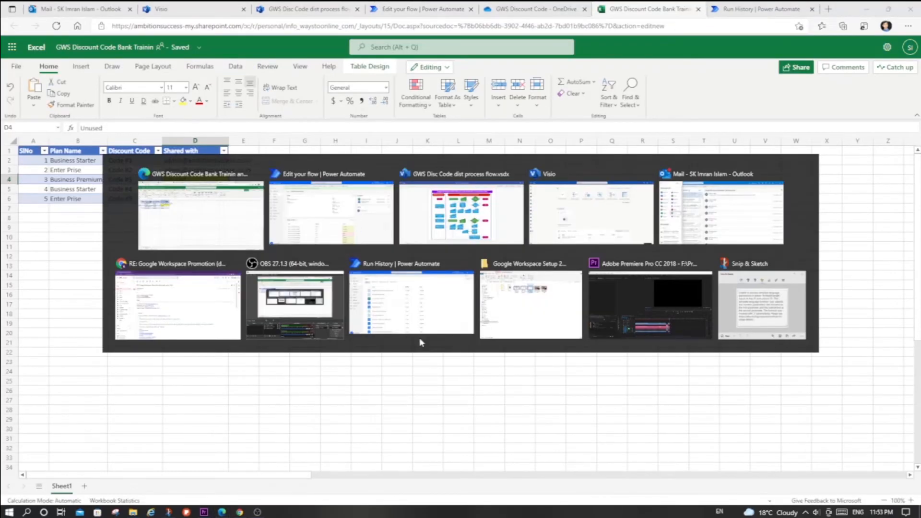
key(alt+Tab)
key(alt+Tab)
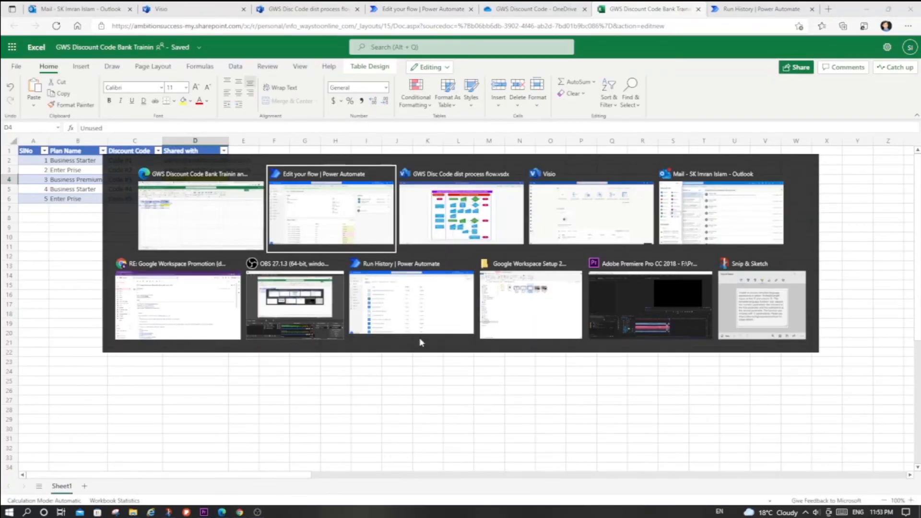
key(alt+Tab)
key(alt+Tab)
key(alt+Tab)
key(alt+Tab)
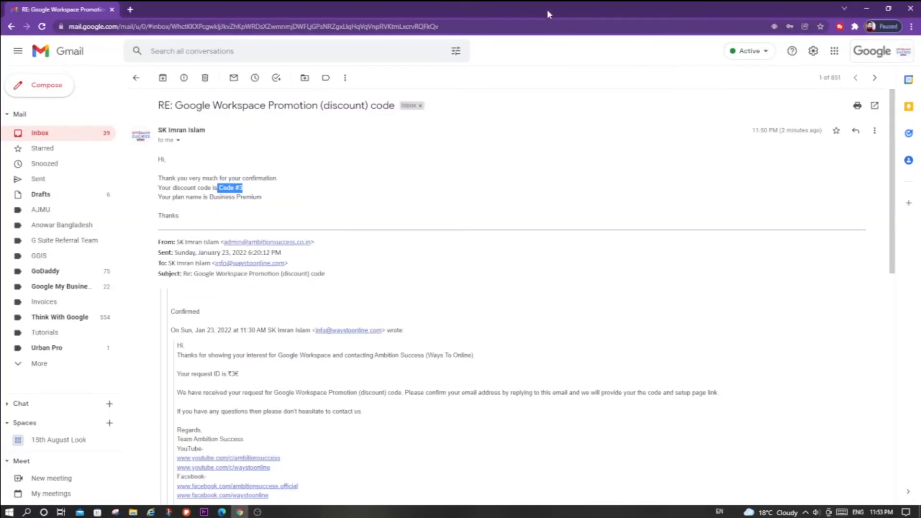
double_click(548, 9)
drag(572, 126, 603, 31)
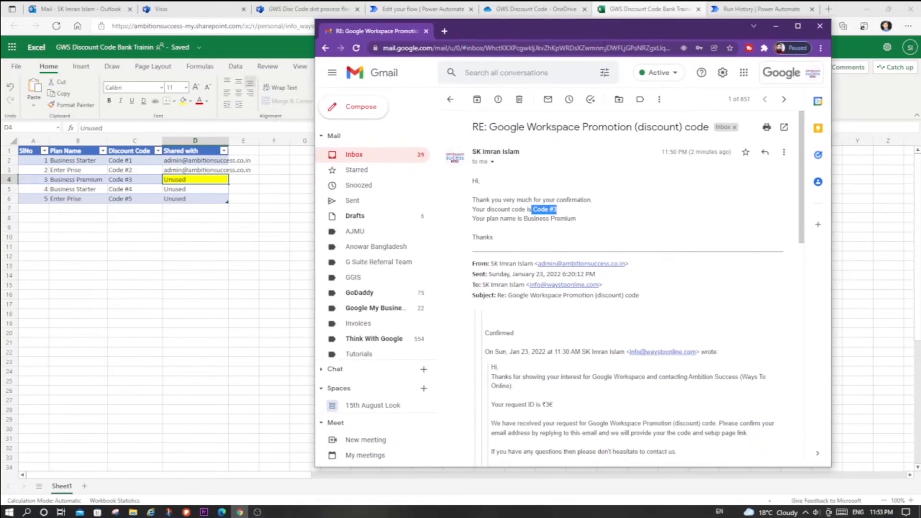
- Reply to the Google Workspace Promotion (discount) code email, removing the quoted text above "Confirmed" while keeping the request ID, and send it
click(766, 153)
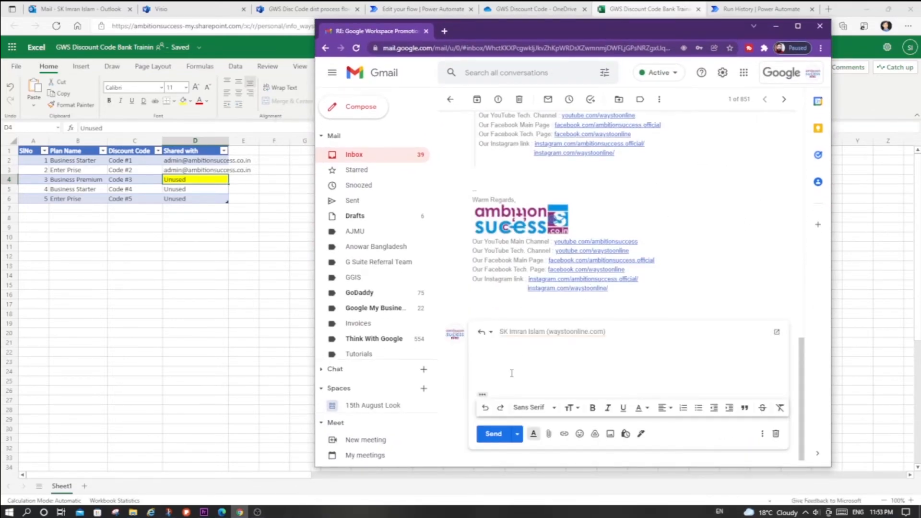
click(482, 394)
scroll(627, 342, down, 5)
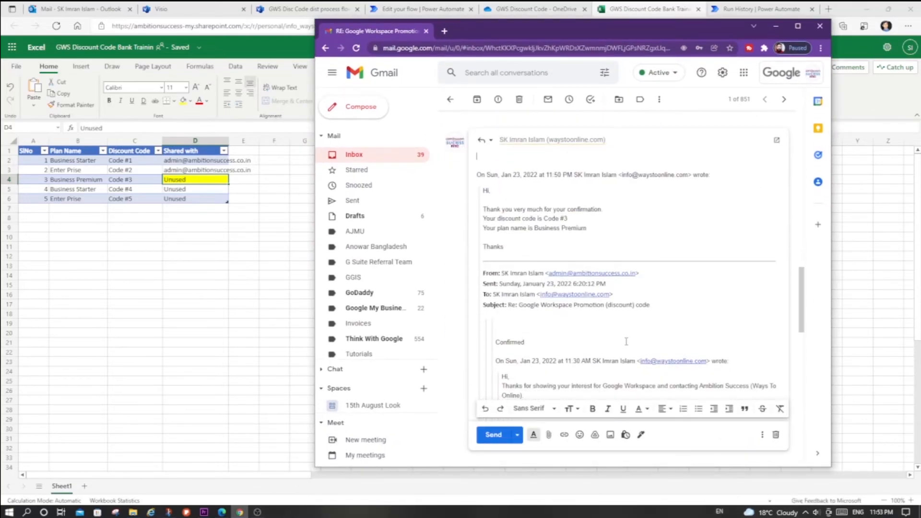
scroll(626, 341, down, 3)
shift+click(667, 207)
key(BackSpace)
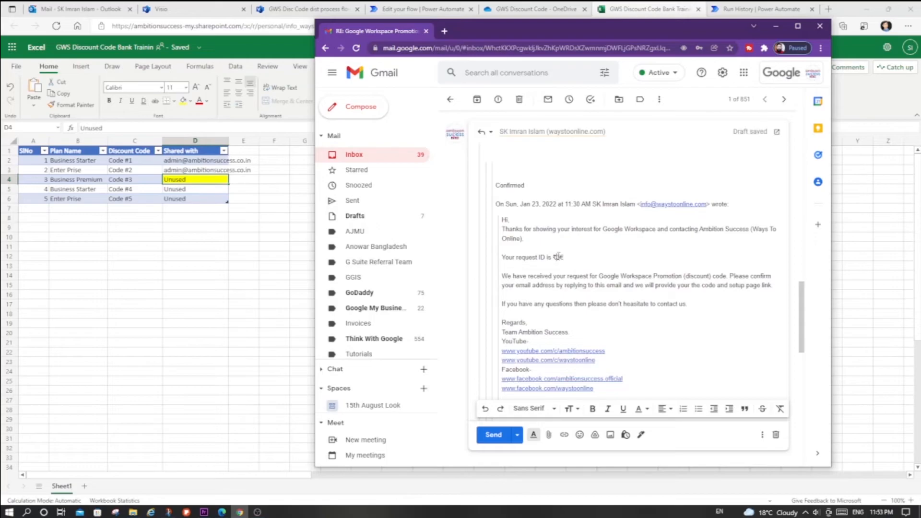
click(494, 435)
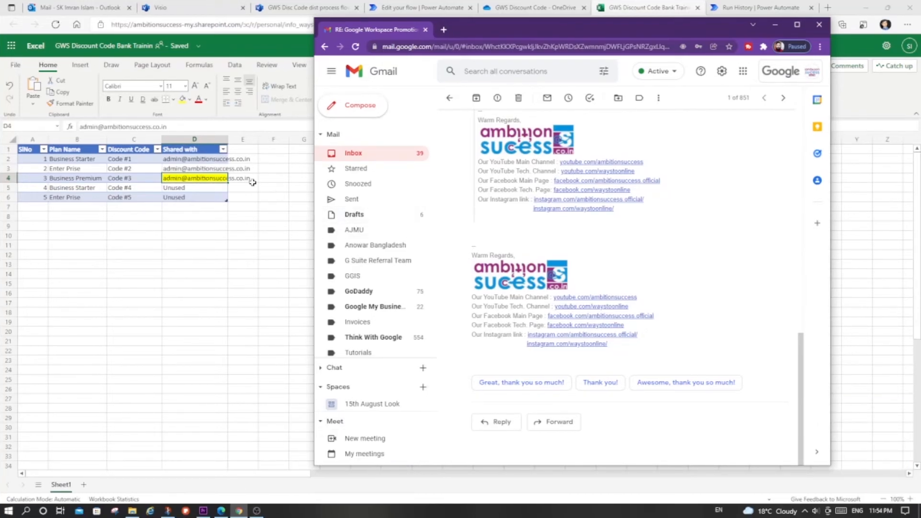
- Check the SlNo 3 row's Shared with cell in Excel, and highlight the discount code and plan name in the newest Gmail inbox message
click(216, 177)
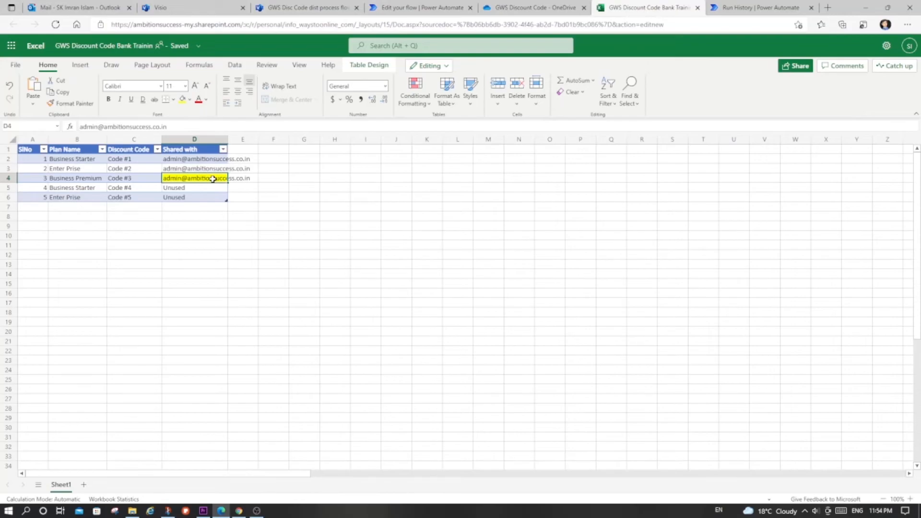
key(alt+Tab)
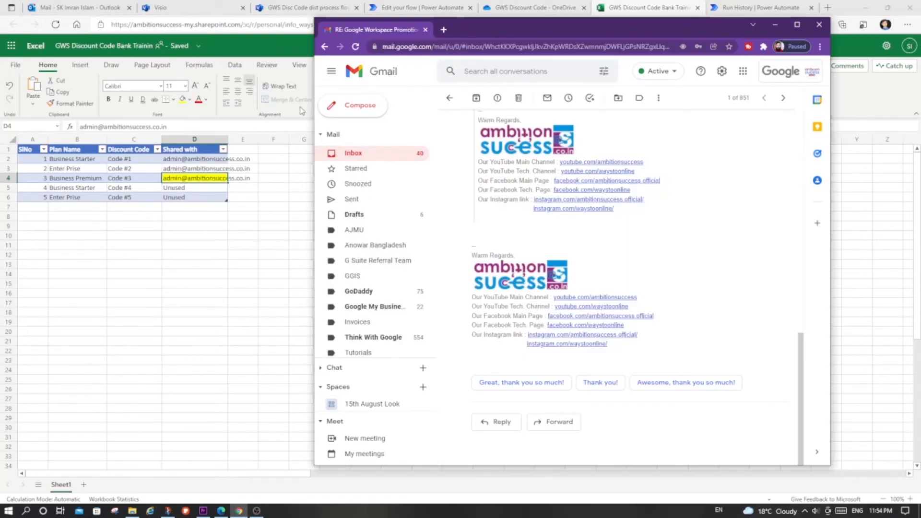
click(353, 153)
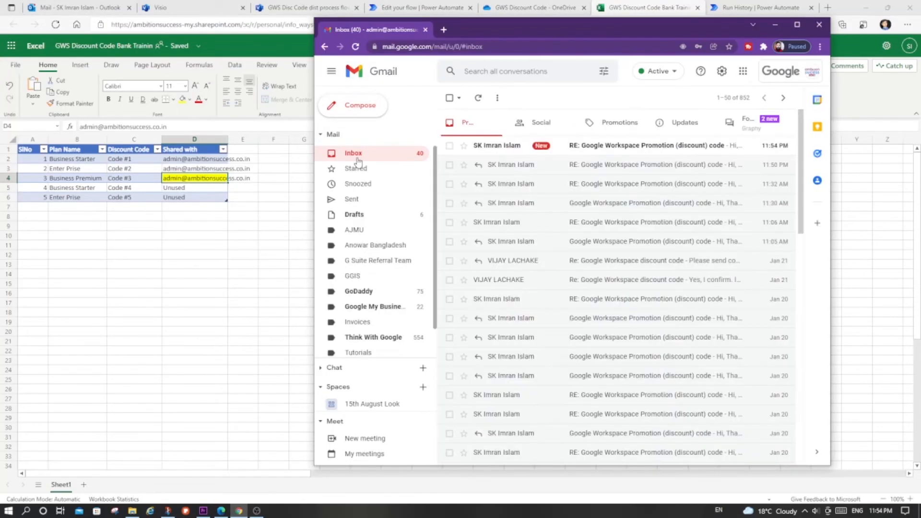
click(632, 152)
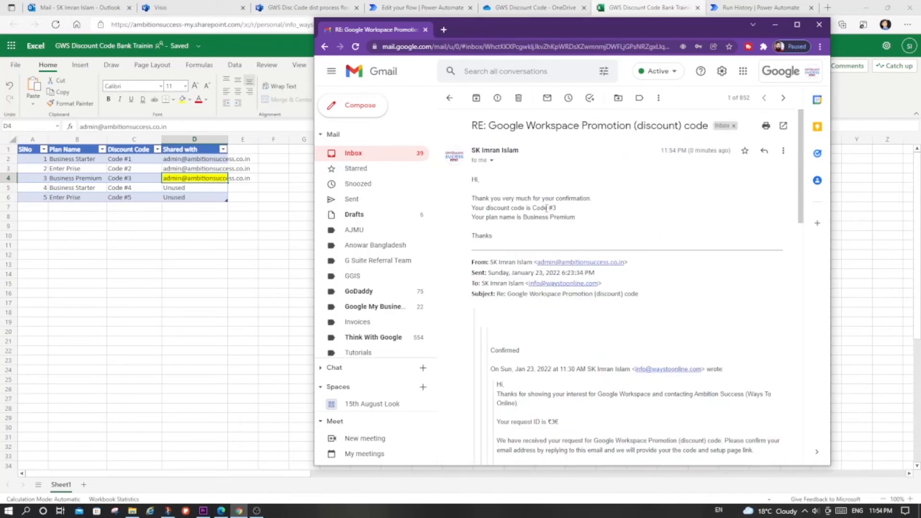
drag(532, 207, 572, 217)
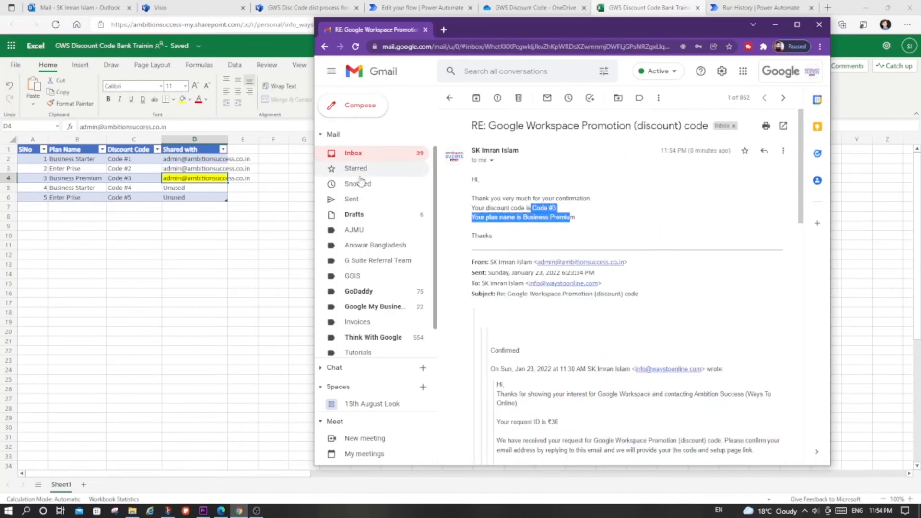
click(444, 169)
- Switch to Outlook's Sent Items, expand the newest Google Workspace Promotion (discount) code conversation and highlight the code in its latest message
click(74, 7)
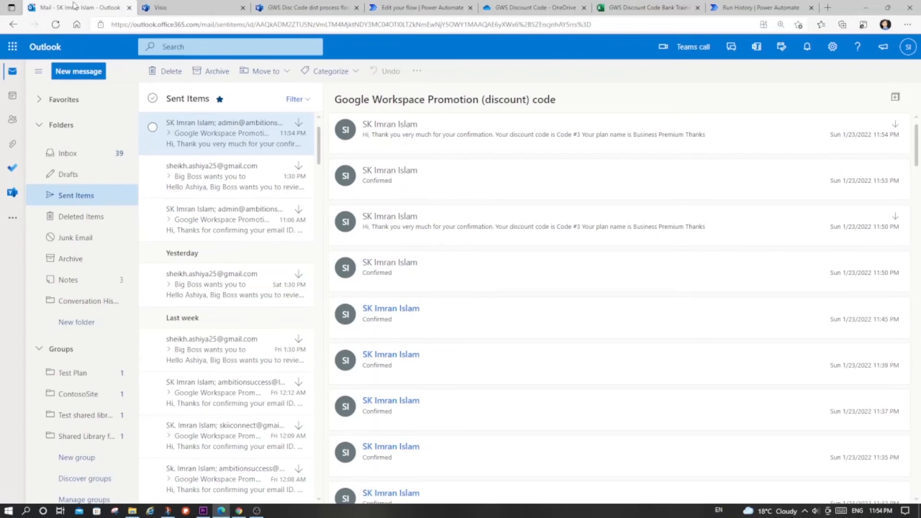
click(73, 196)
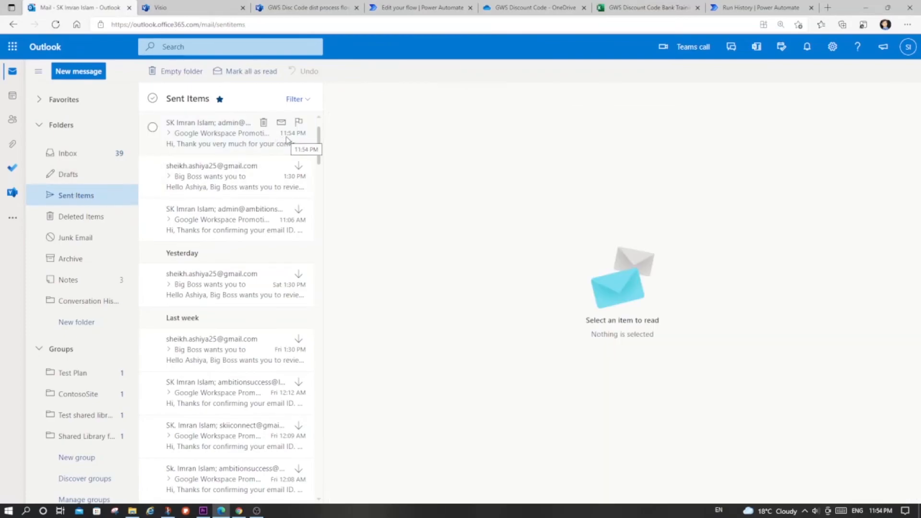
click(243, 139)
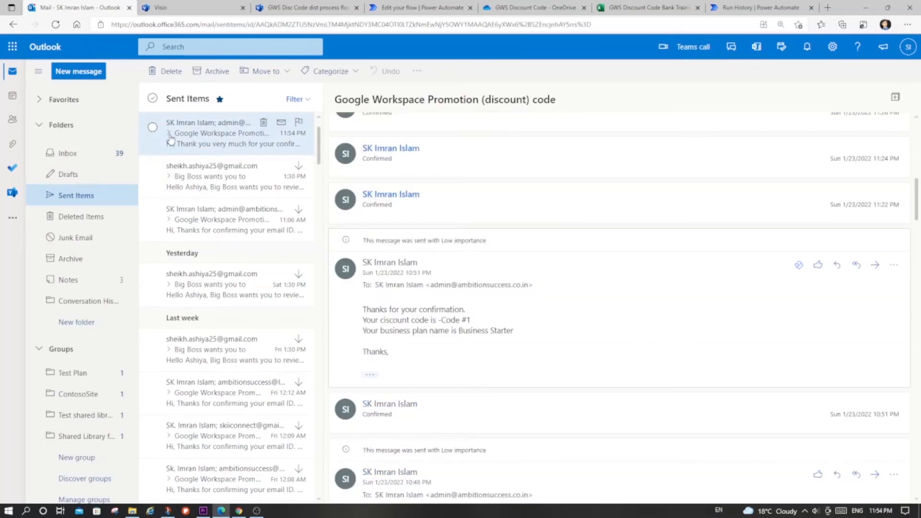
click(186, 142)
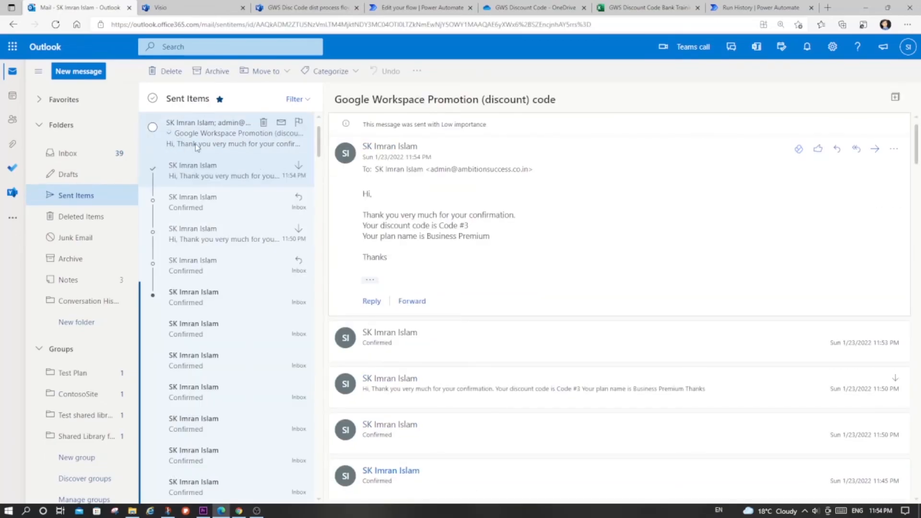
drag(468, 226, 434, 226)
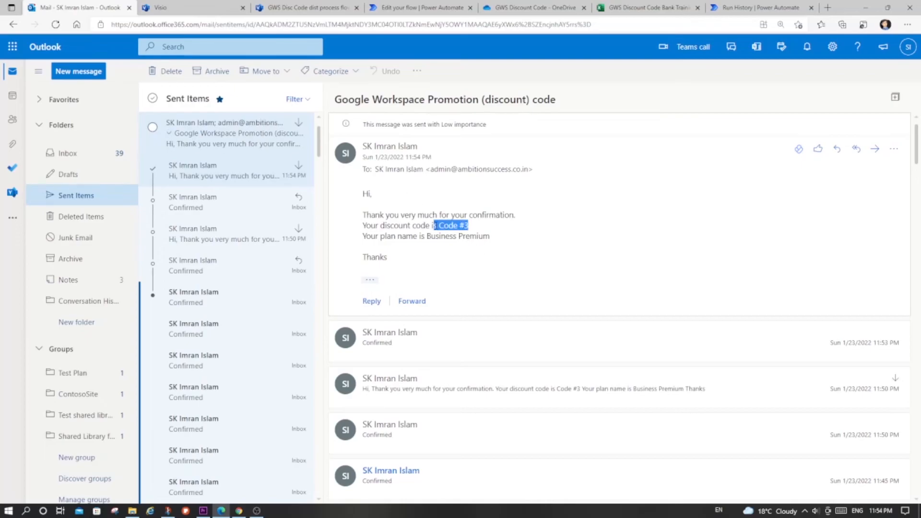
- Switch to Power Automate and examine the Jan 23, 11:50 PM run of GWS Dis Code flow test and the list of cloud flows
key(alt+Tab)
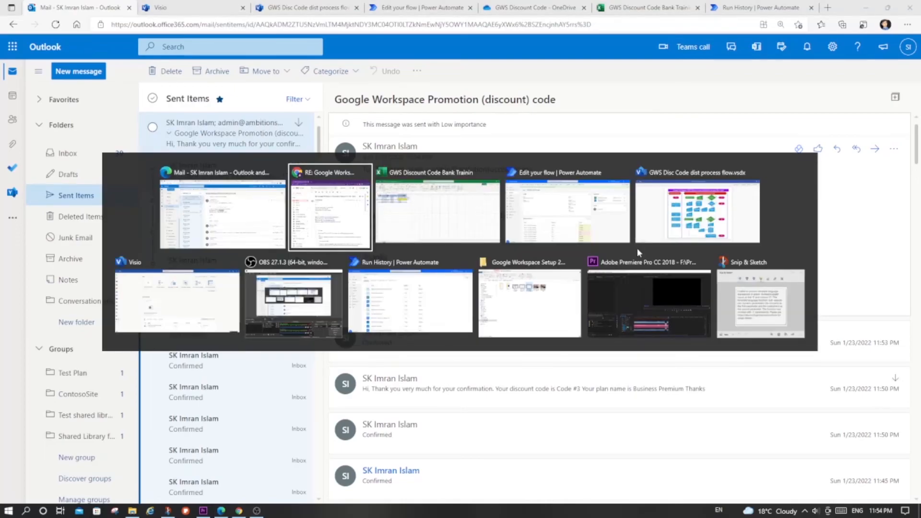
key(alt+Tab)
key(alt+Tab)
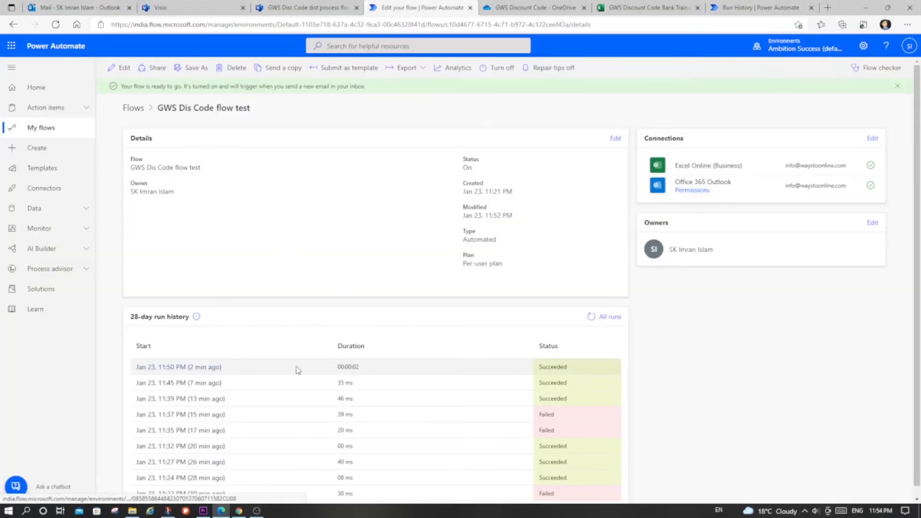
click(185, 368)
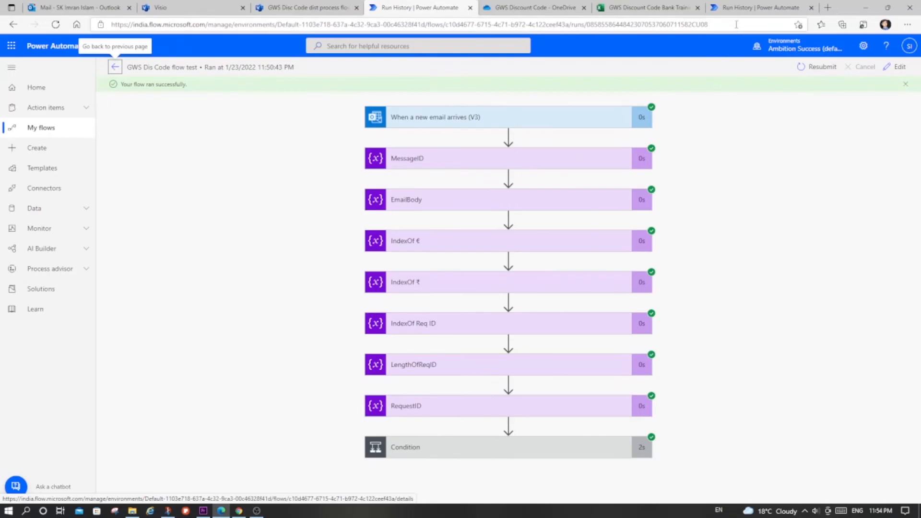
click(736, 8)
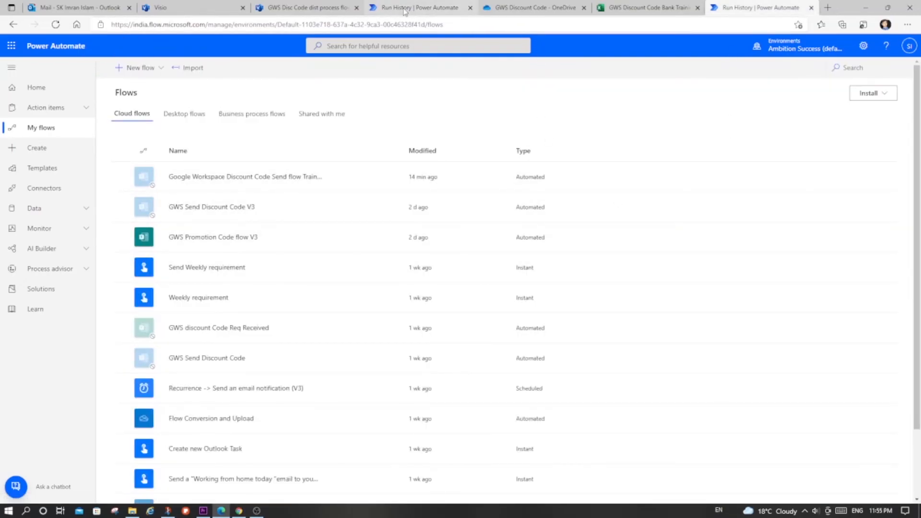
- Switch to the Visio process flow chart and point out the "requestor receives discount code" shape and the final End shape
click(349, 7)
click(294, 366)
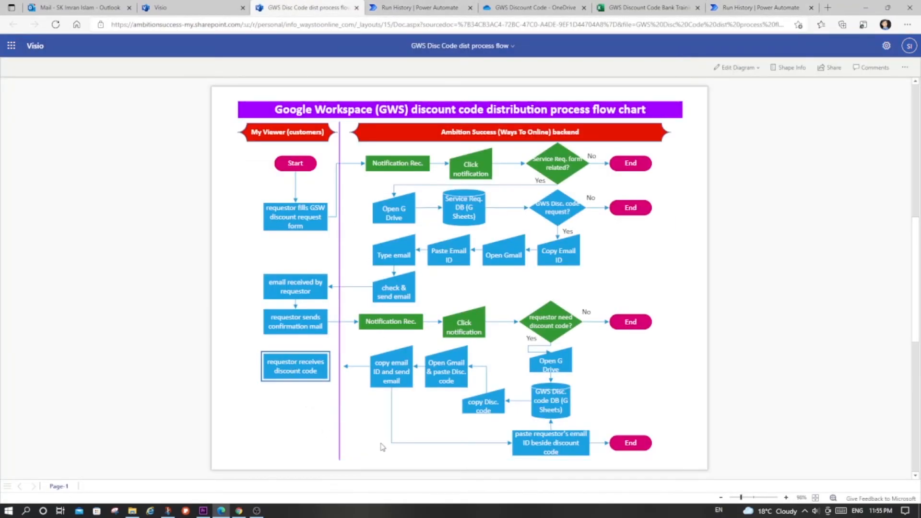
click(627, 443)
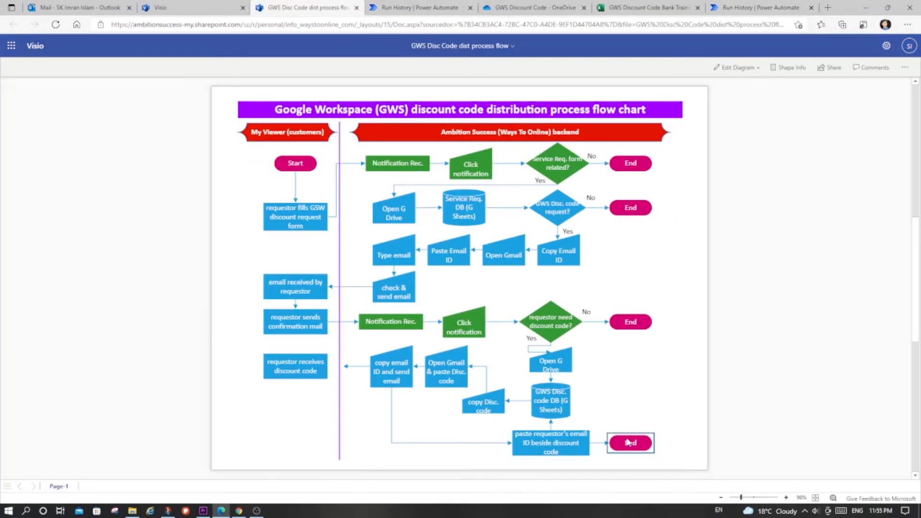